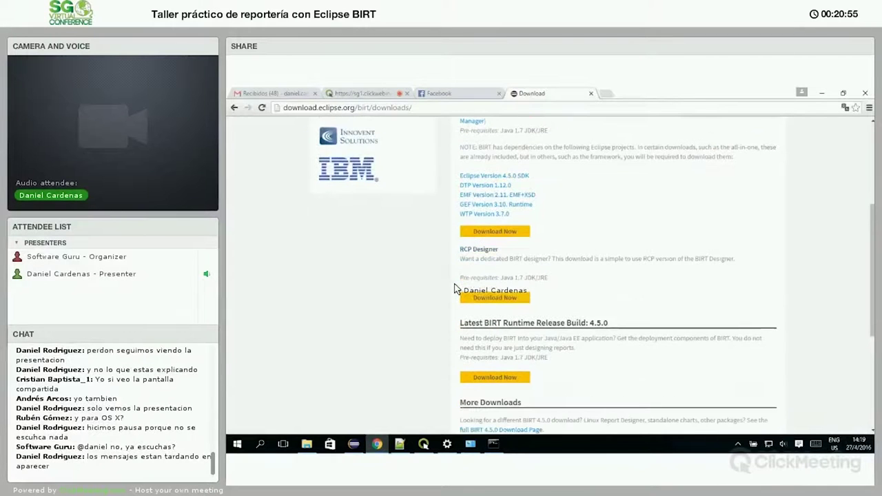
Step: Switch to File Explorer and open the taller folder on the Desktop
scroll(454, 290, "down", 1)
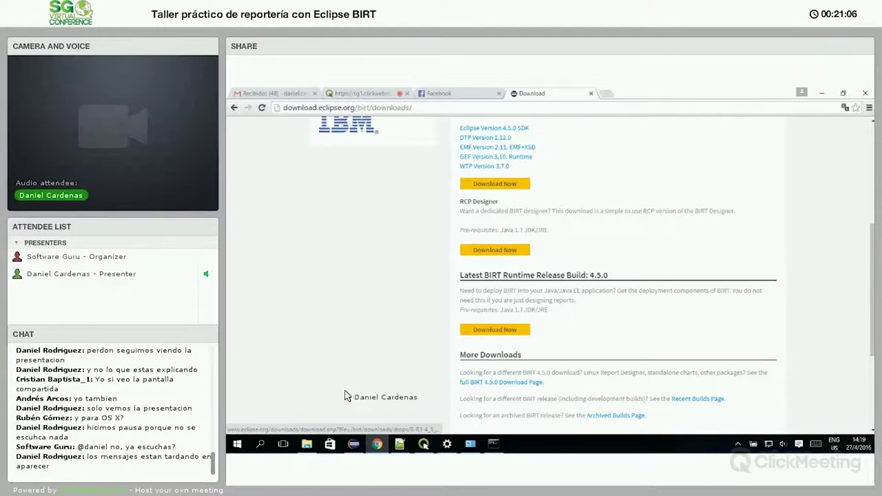
left_click(306, 445)
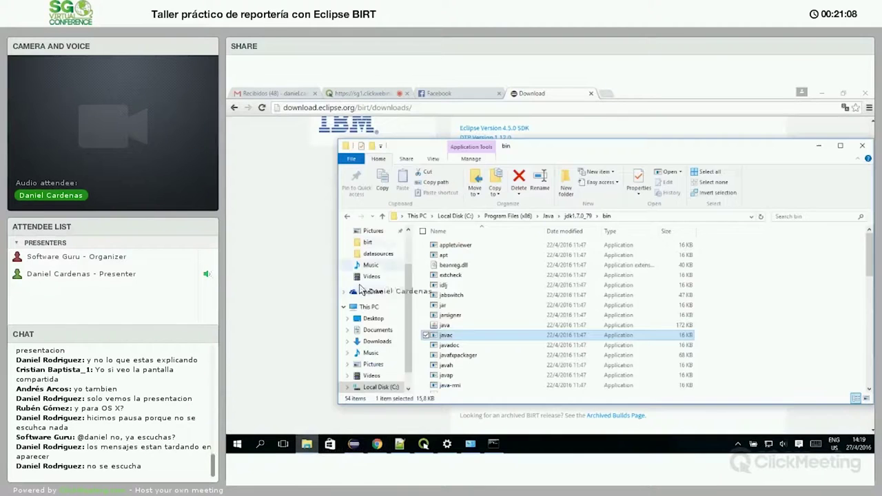
scroll(366, 283, "up", 1)
left_click(370, 353)
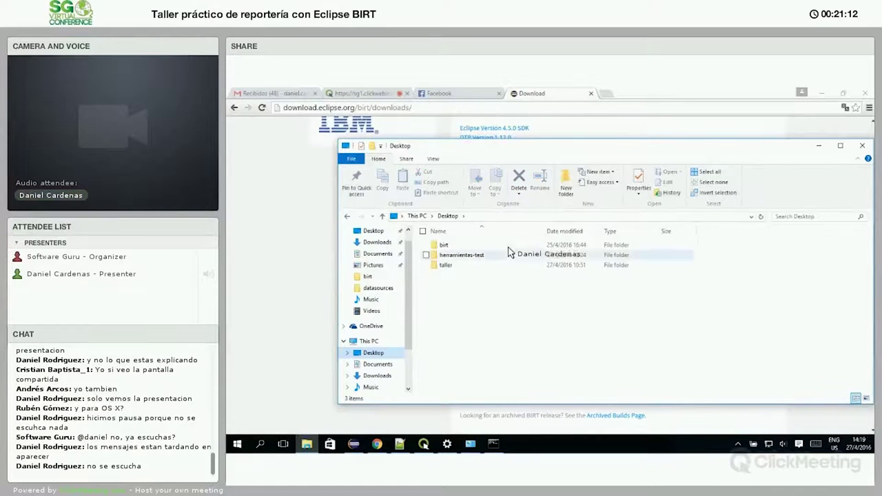
double_click(455, 246)
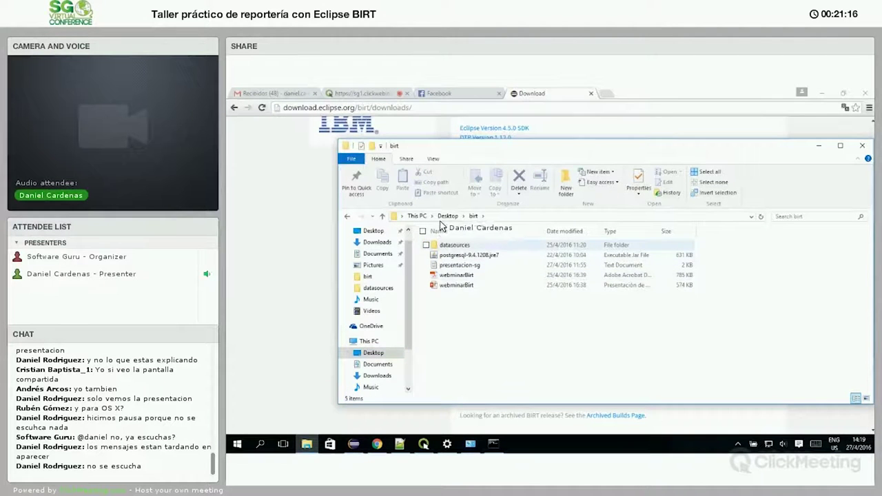
key("alt+Left")
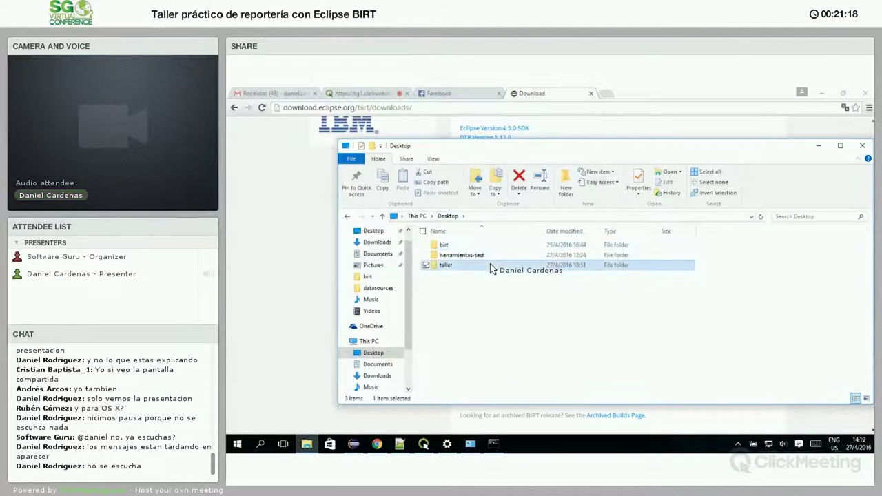
double_click(458, 266)
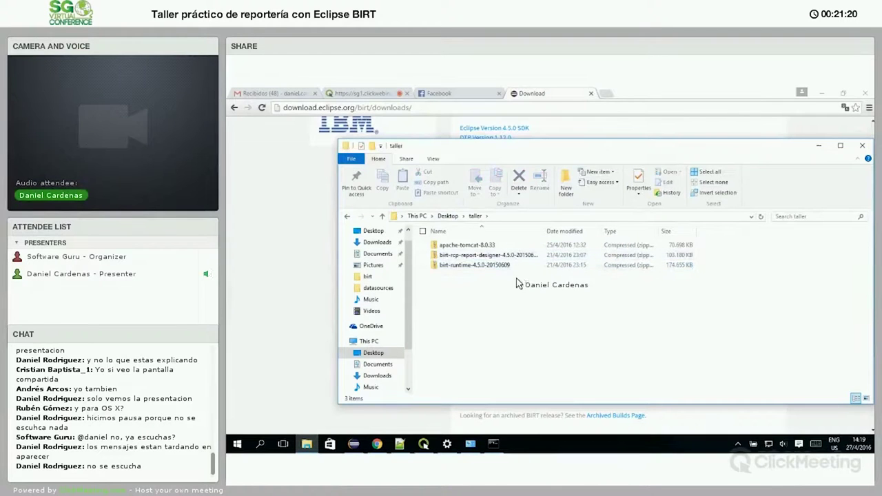
Step: Extract the birt-rcp-report-designer-4.5.0 archive directly into the taller folder with 7-Zip
left_click(328, 261)
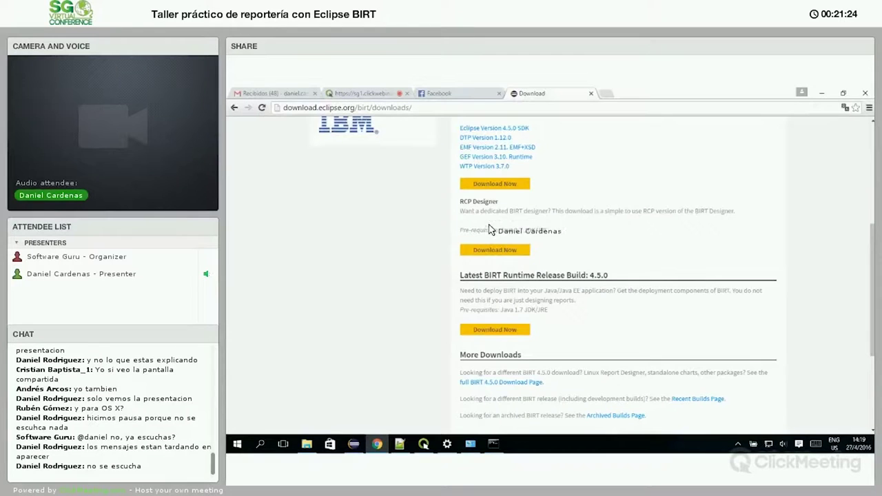
key("alt+Tab")
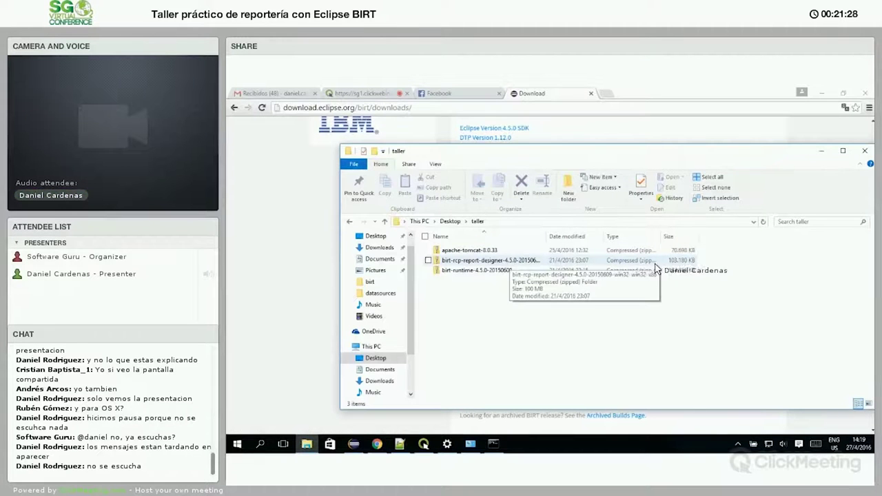
left_click(476, 262)
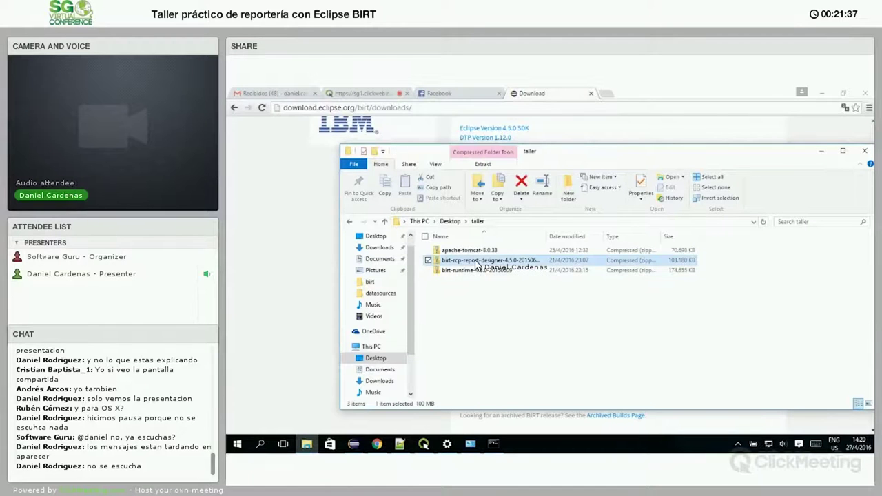
right_click(475, 262)
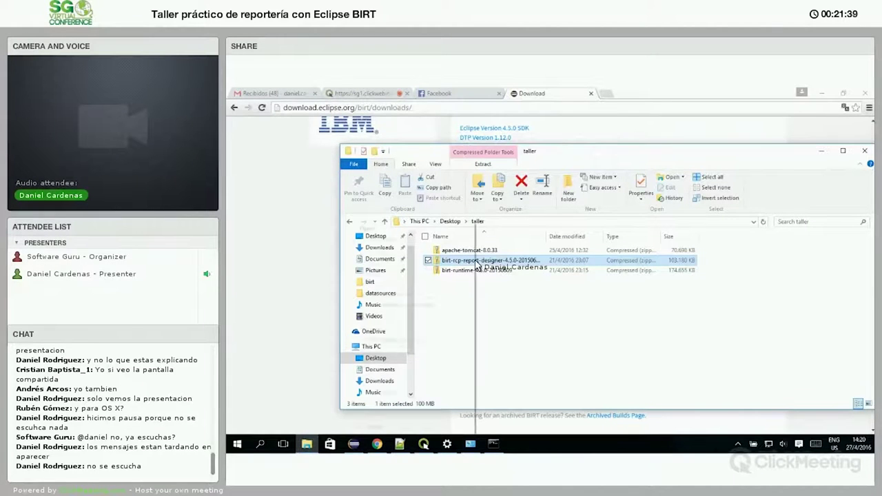
mouse_move(449, 264)
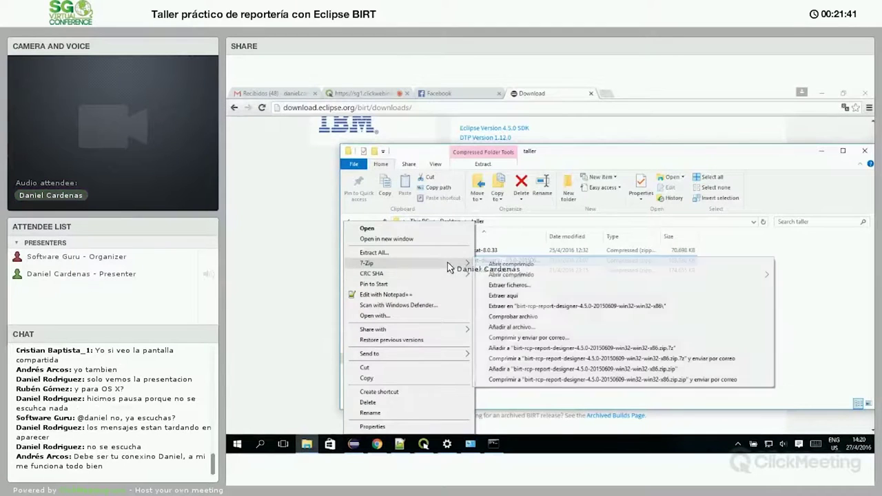
left_click(531, 297)
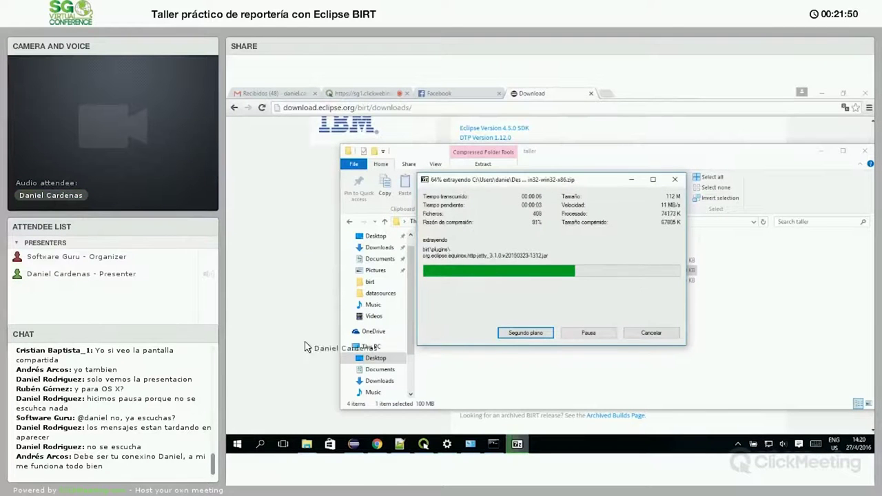
mouse_move(384, 449)
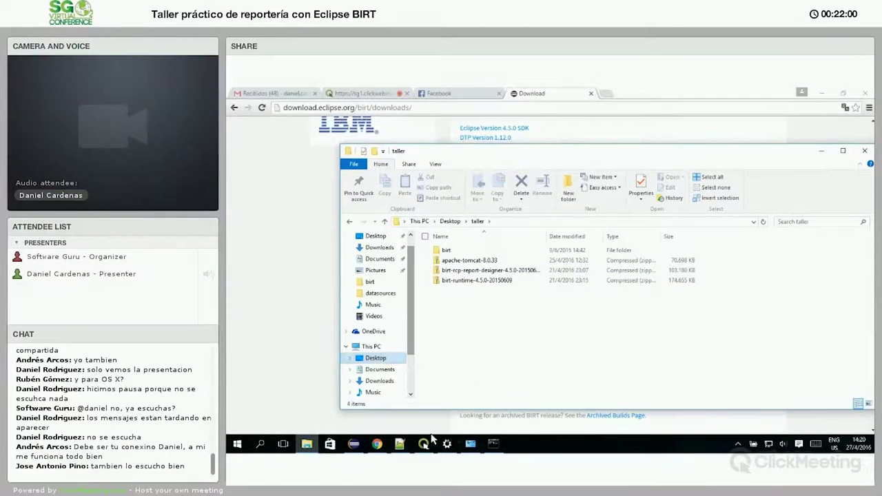
Step: Rename the extracted birt folder in taller as designer
double_click(452, 252)
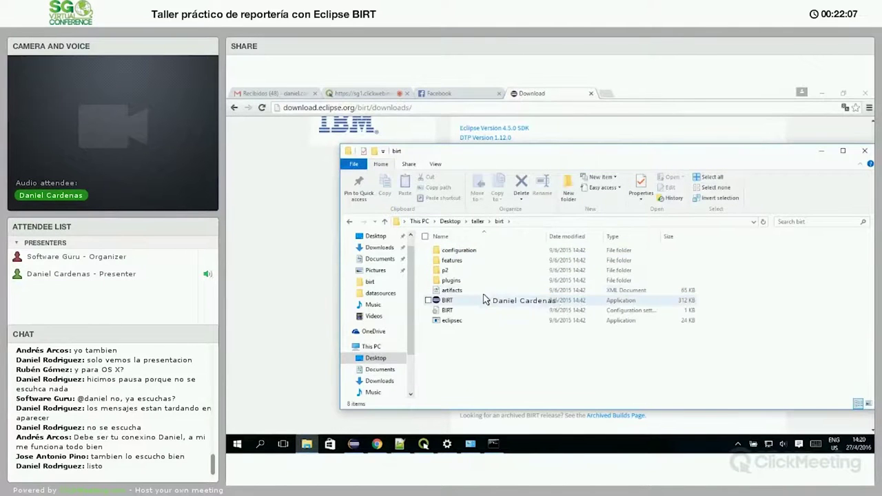
key("BackSpace")
key("XF86AudioLowerVolume")
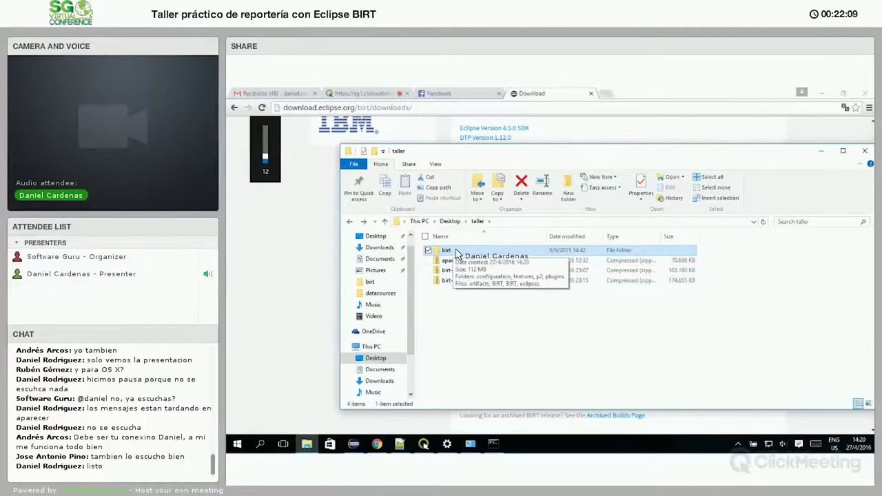
key("F2")
type("d")
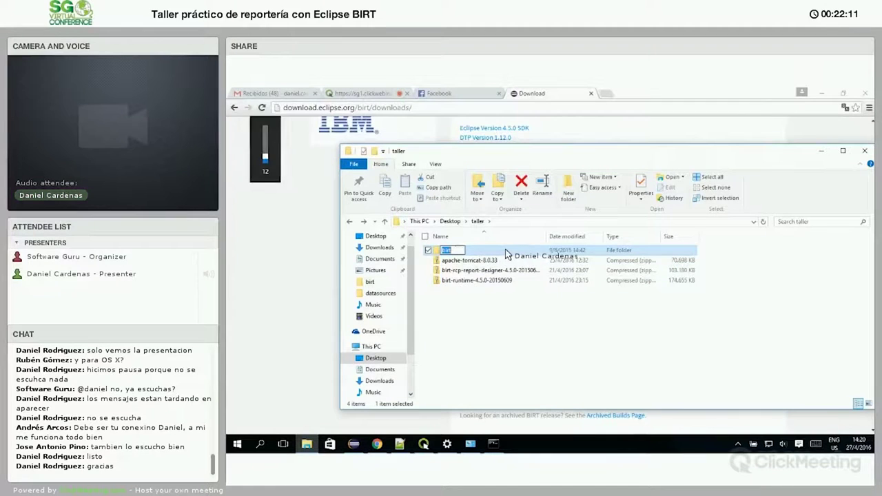
type("esigne")
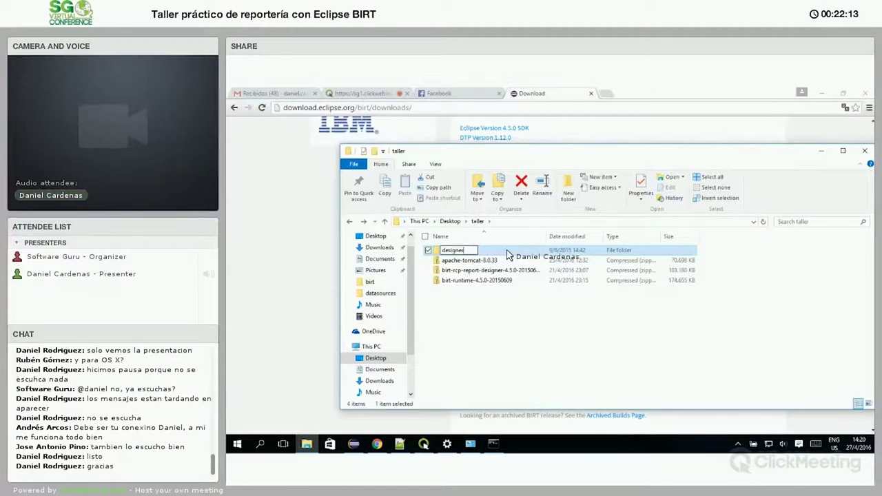
Step: Launch the BIRT application from the designer folder
double_click(507, 251)
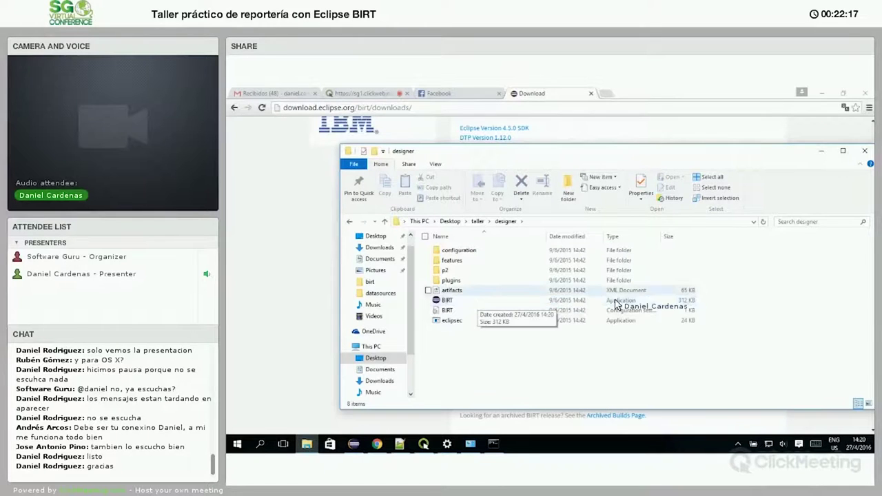
left_click(466, 304)
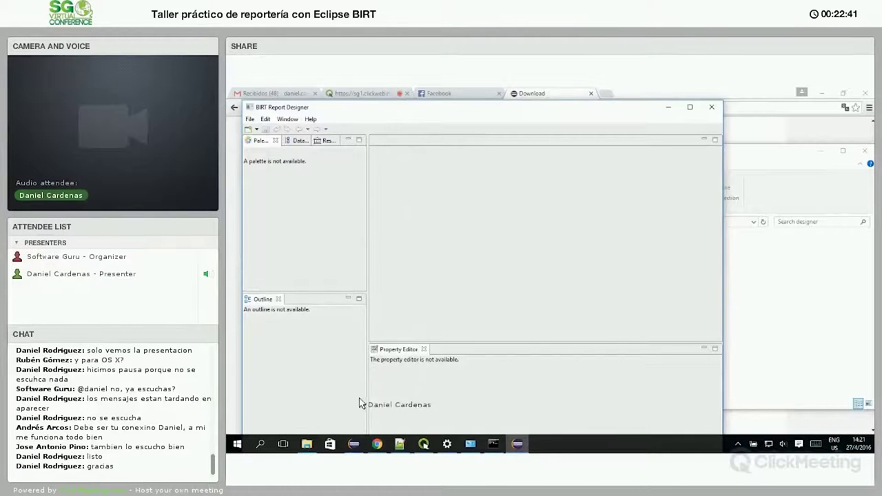
Step: Close the older BIRT Report Designer window and maximize the newly launched empty one
mouse_move(353, 454)
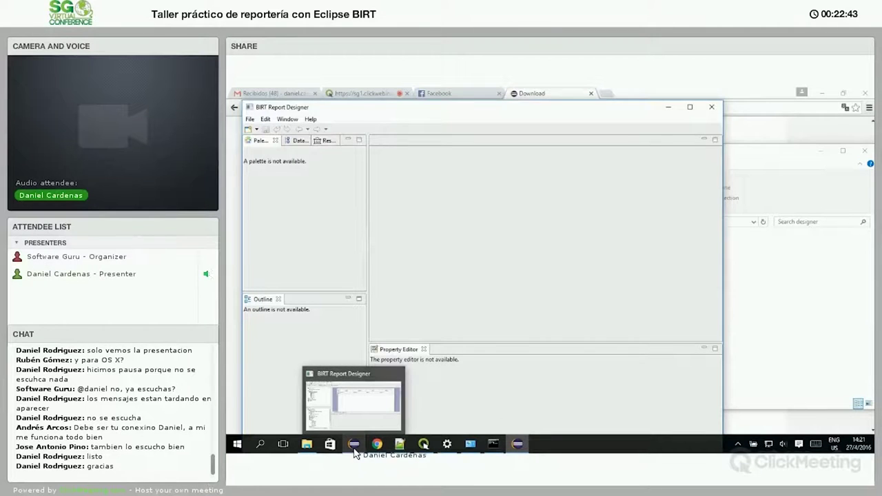
right_click(354, 448)
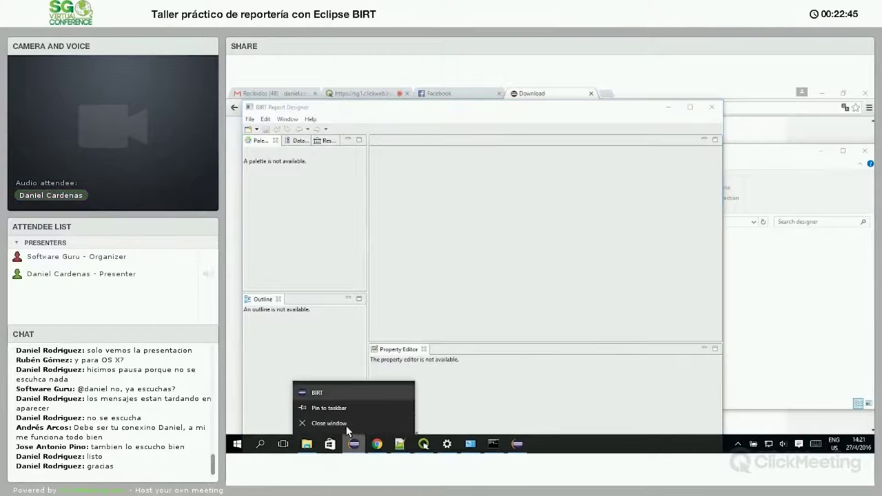
left_click(328, 424)
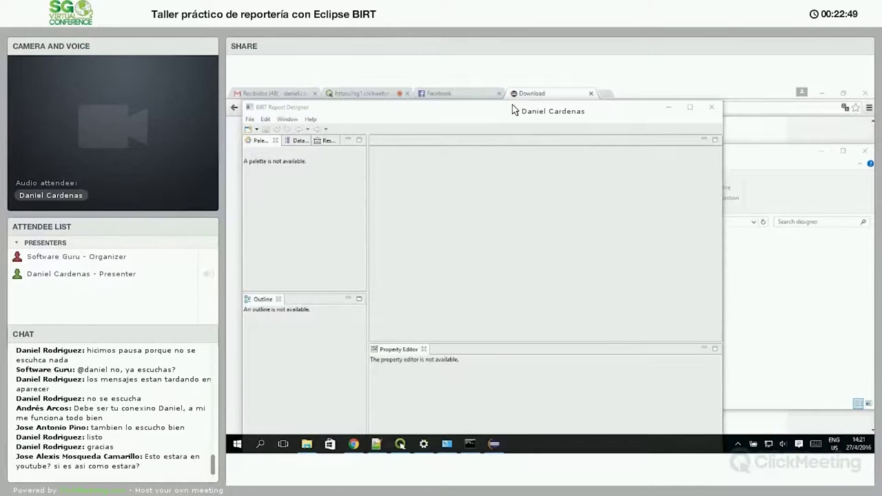
double_click(512, 108)
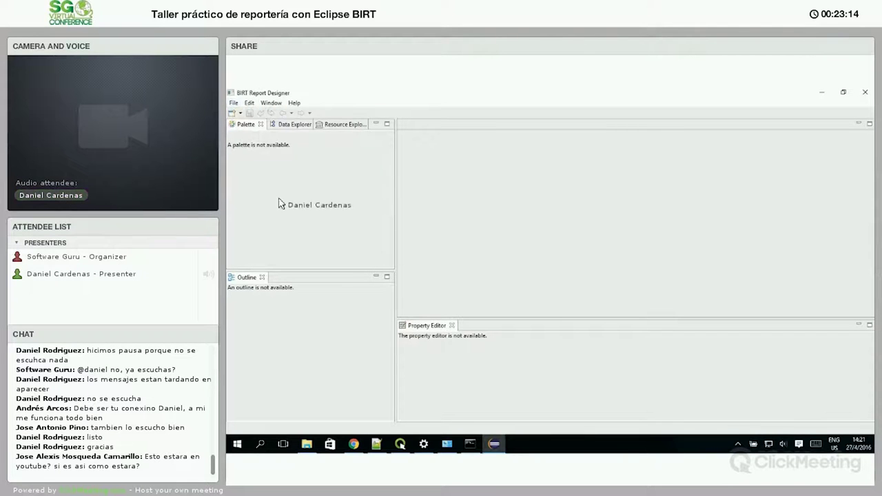
Step: Start a new report and set its file name to taller.rptdesign
left_click(241, 113)
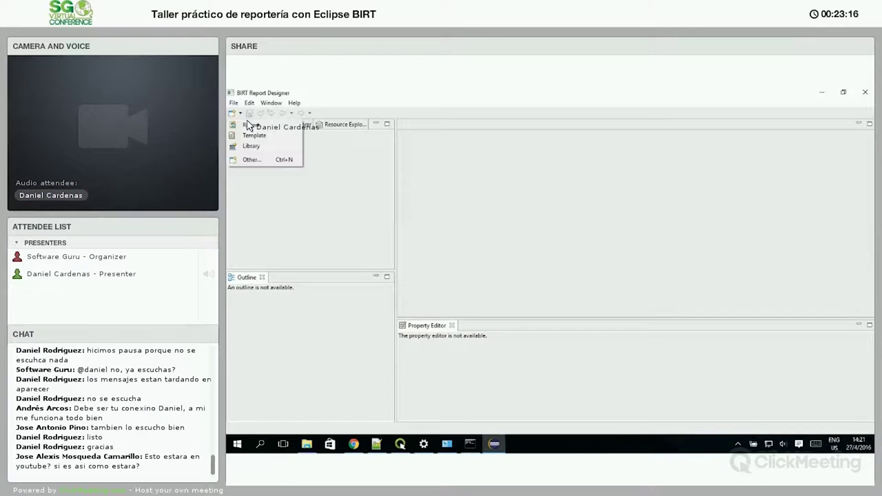
left_click(233, 103)
left_click(233, 103)
mouse_move(249, 114)
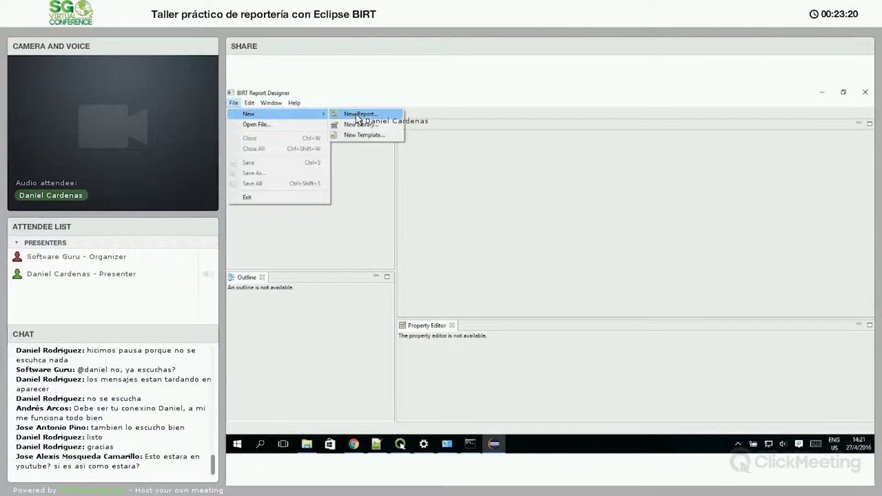
left_click(359, 115)
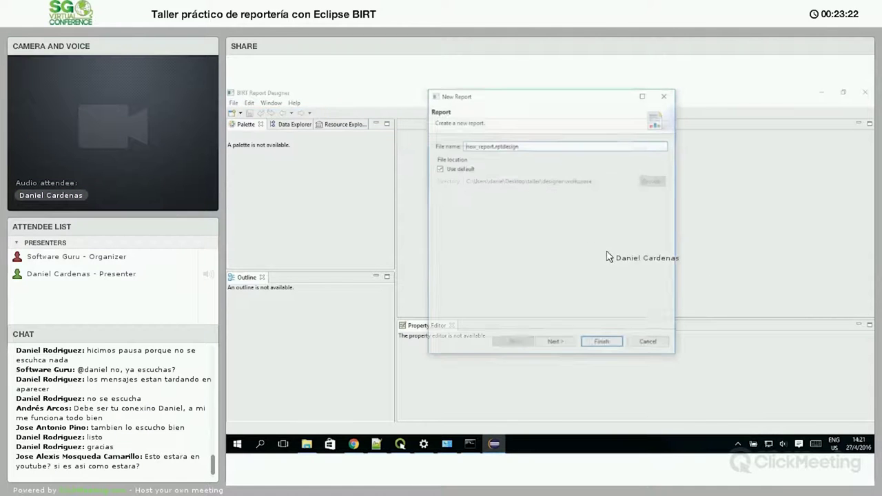
double_click(478, 144)
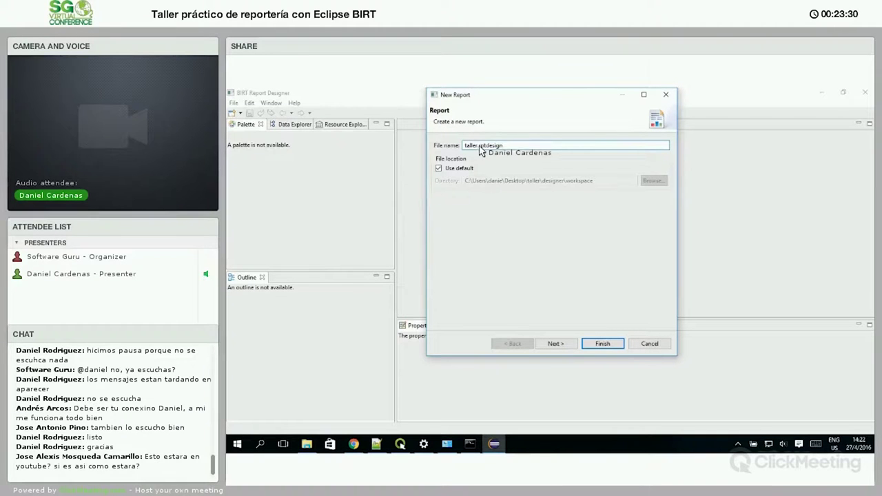
Step: Keep the default file location for the new report and continue to the report template selection
double_click(497, 146)
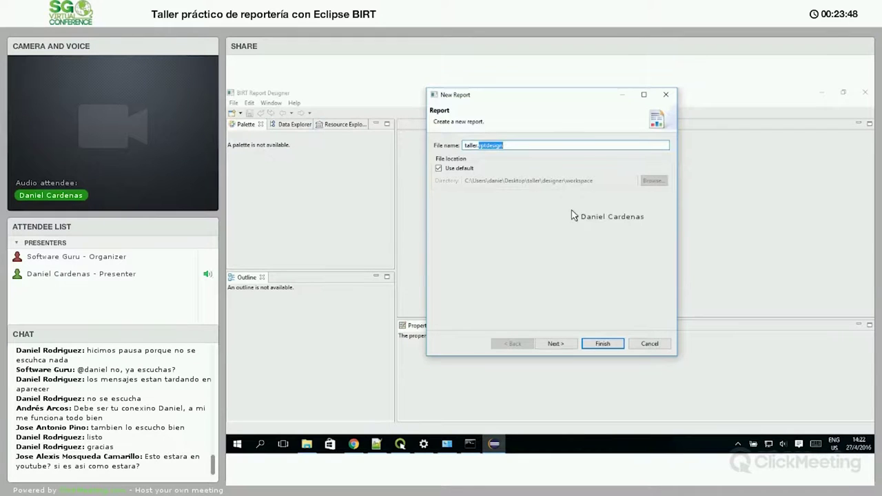
left_click(457, 172)
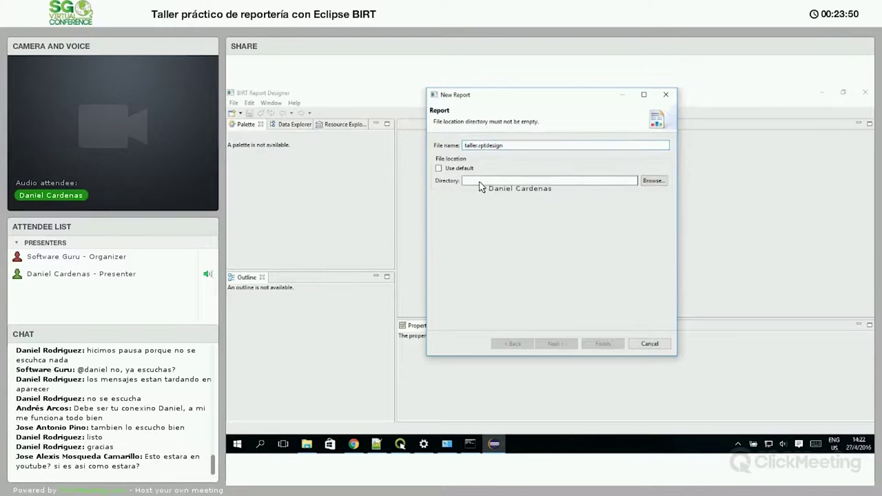
left_click(457, 173)
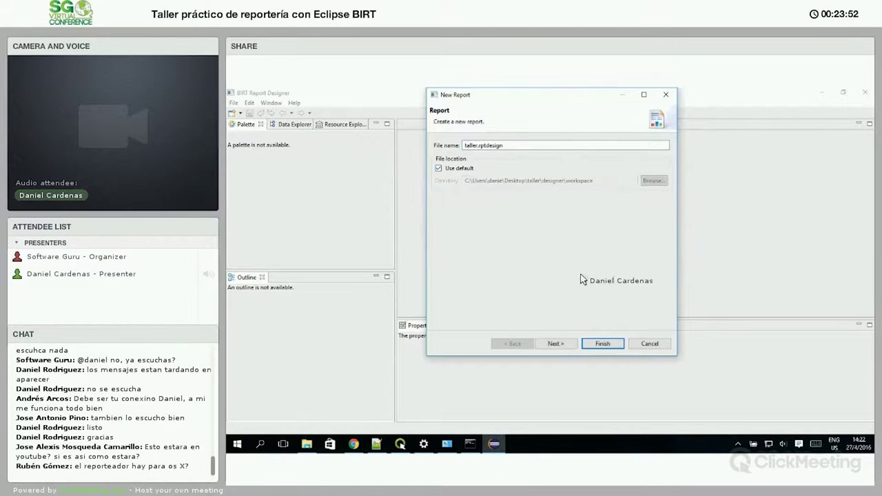
left_click(560, 345)
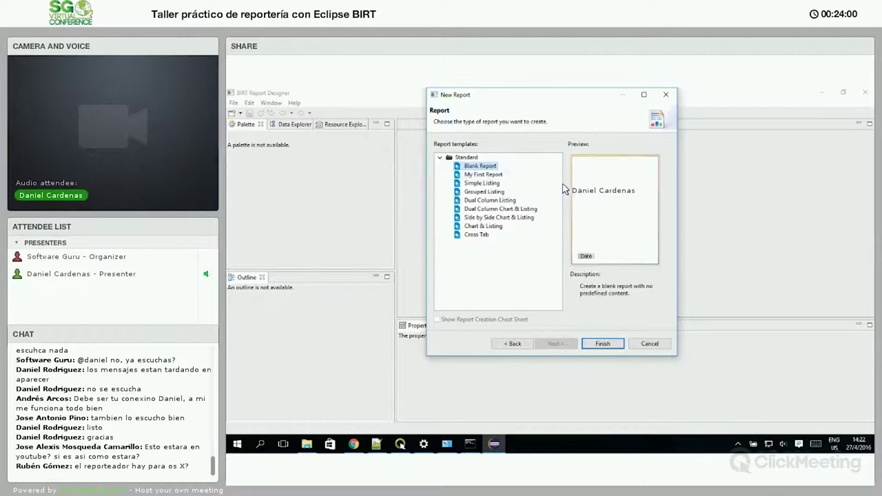
Step: Preview the standard report templates, including My First Report, the listing and chart layouts, and Cross Tab
left_click(482, 176)
left_click(481, 184)
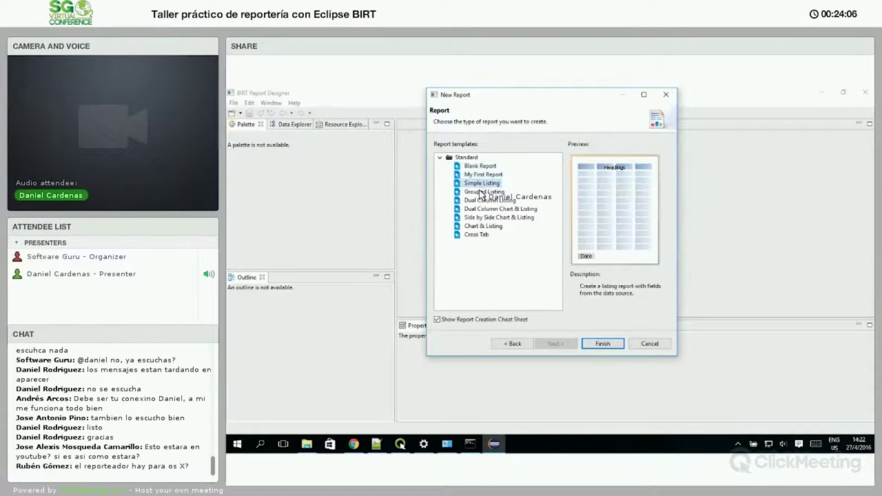
left_click(481, 193)
left_click(481, 200)
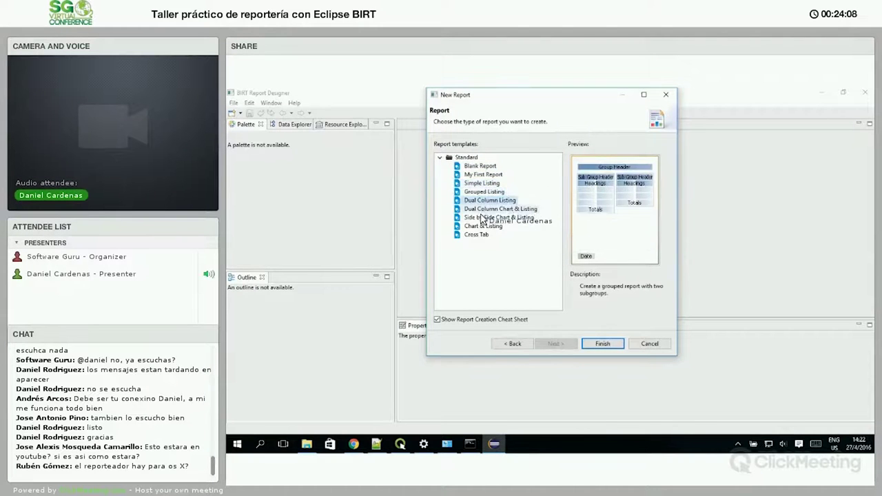
left_click(481, 209)
left_click(479, 218)
left_click(479, 227)
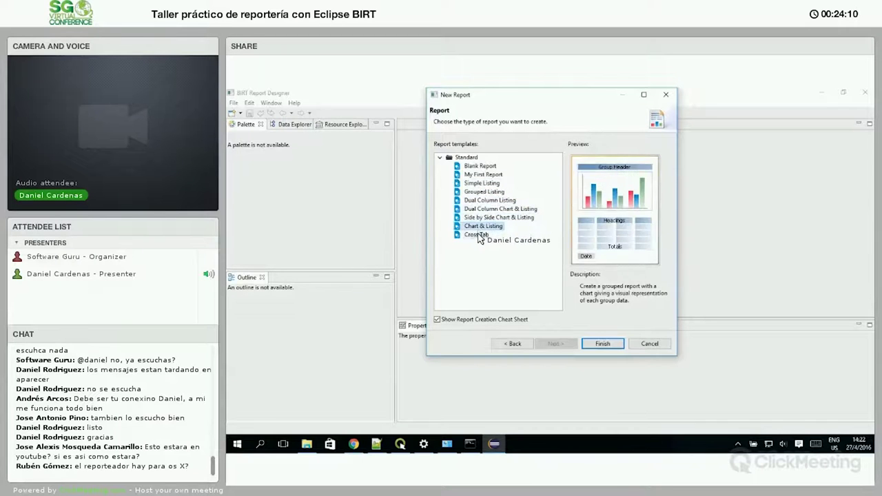
left_click(480, 237)
left_click(477, 218)
left_click(477, 209)
left_click(476, 192)
left_click(475, 175)
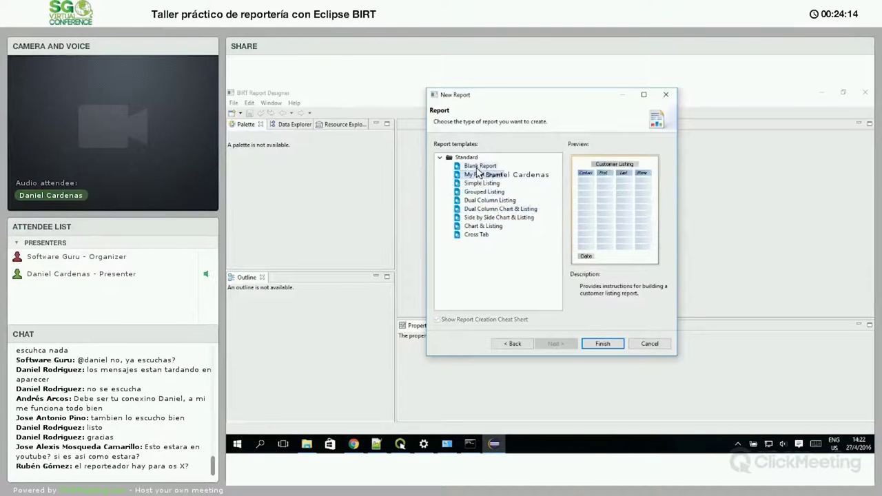
Step: Create the report from the Blank Report template and enlarge the palette area to show more report items
left_click(476, 166)
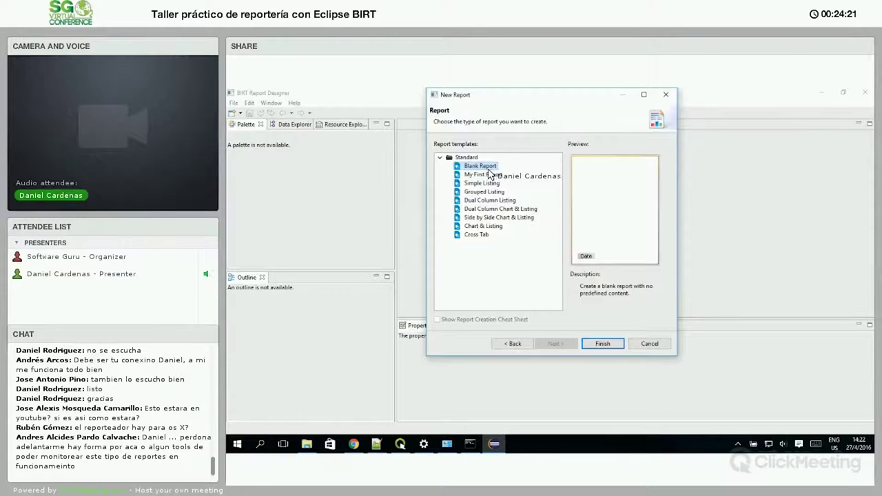
left_click(599, 345)
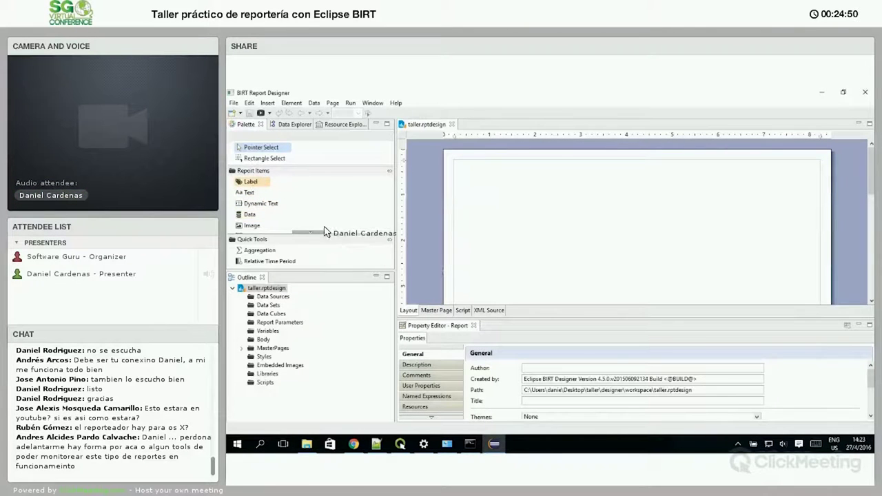
left_click_drag(326, 275, 315, 335)
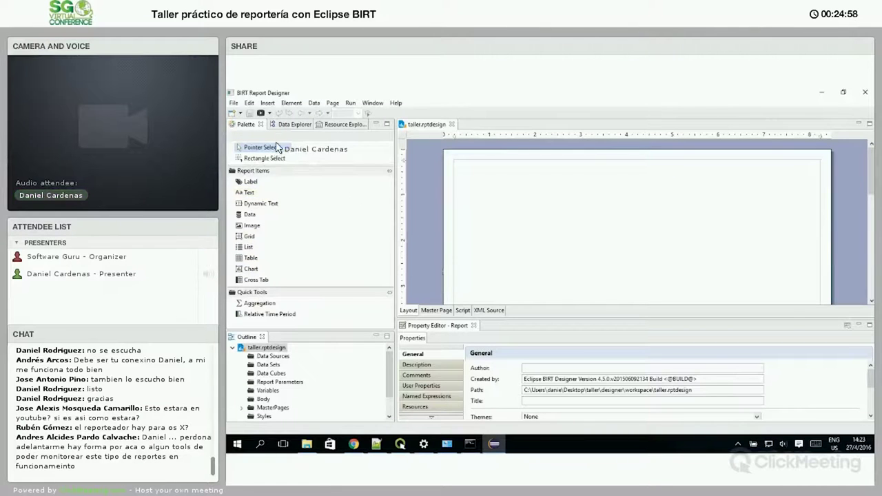
Step: Add a label reading "Prueba de Birt" at the start of the report body and save the report
left_click_drag(257, 181, 492, 167)
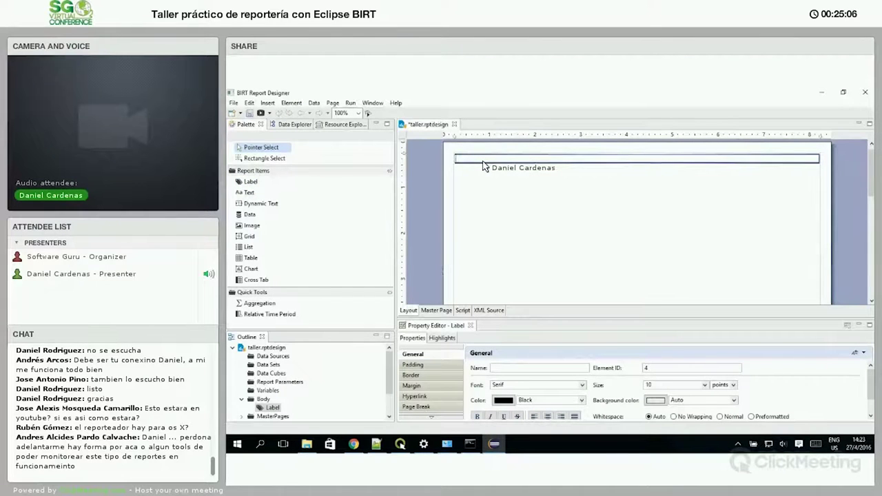
type("Prueba de Birt")
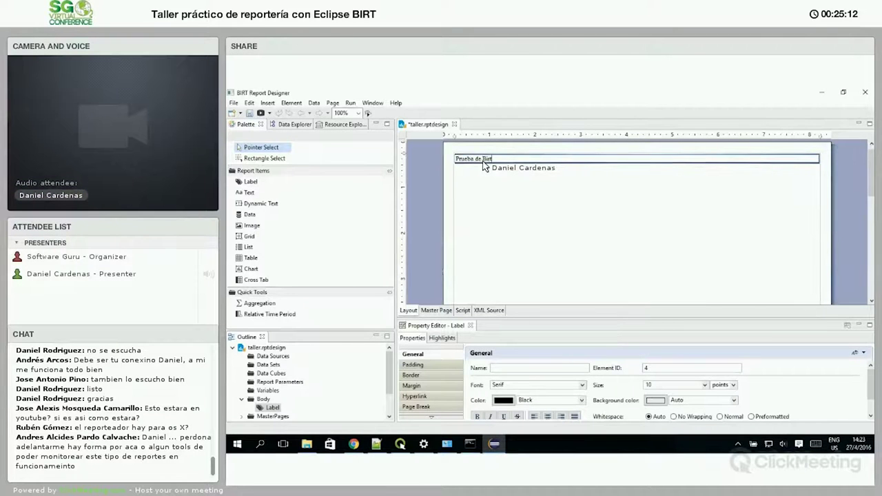
key("Return")
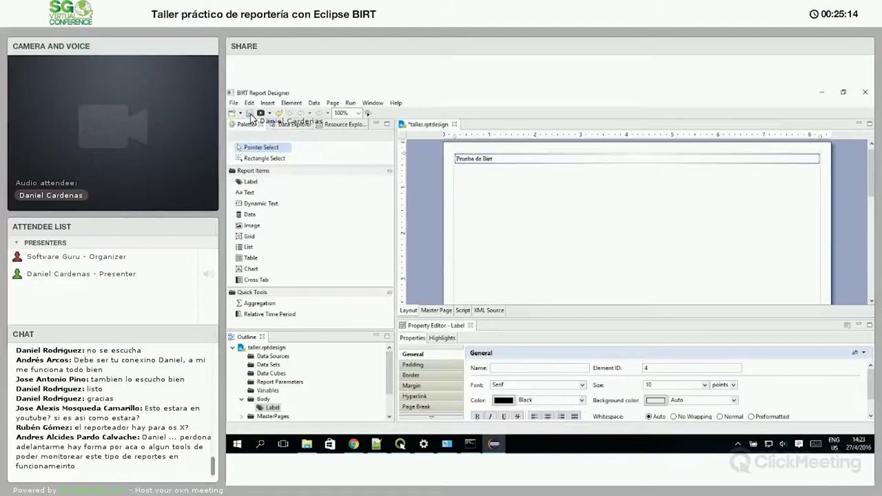
key("ctrl+s")
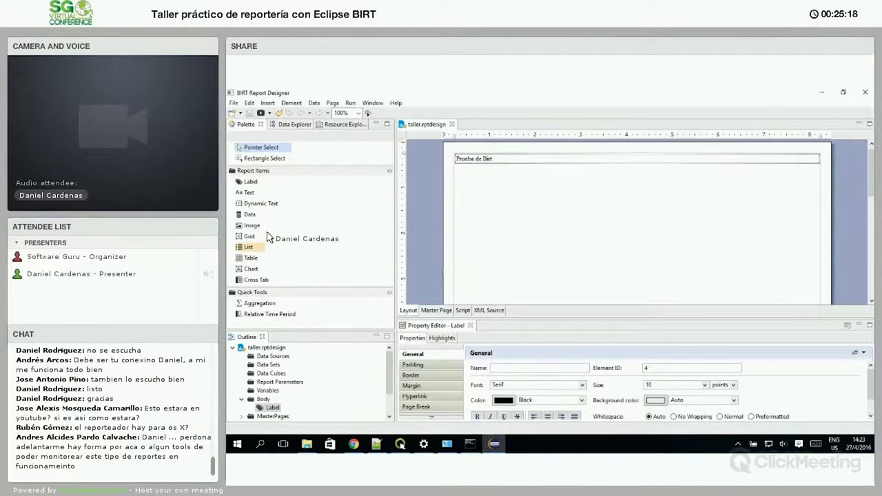
Step: Examine the Data Explorer categories, the shared resources, the report outline and the body label's properties
left_click(288, 124)
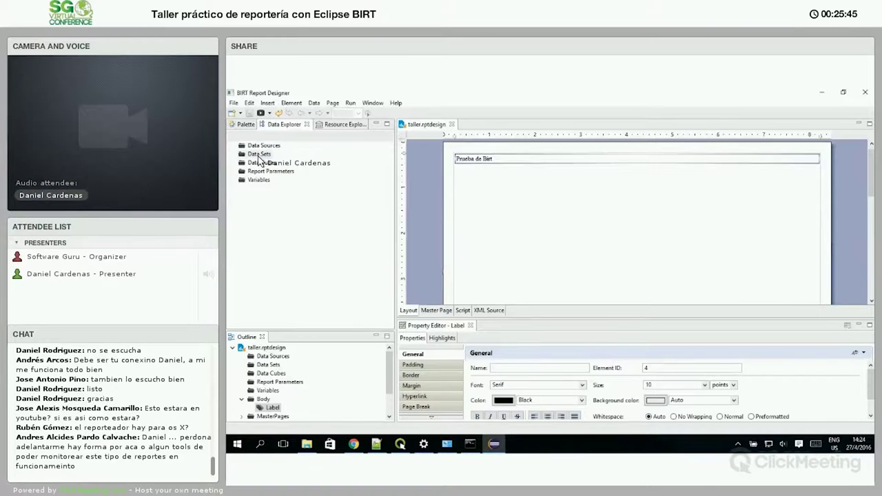
left_click(258, 156)
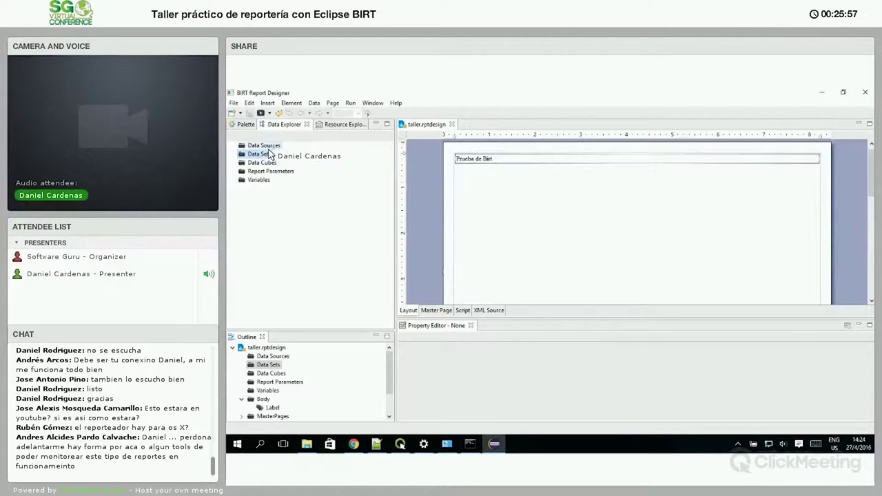
left_click(270, 147)
left_click(267, 155)
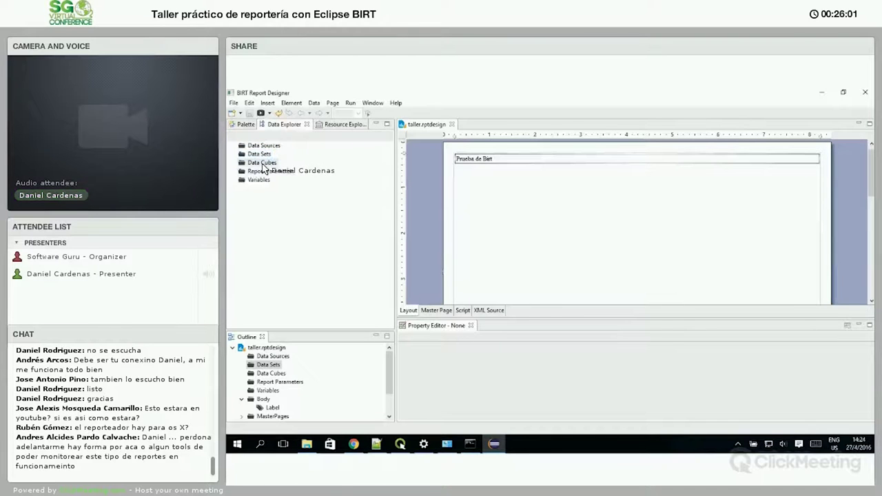
left_click(263, 163)
left_click(262, 172)
left_click(261, 180)
left_click(276, 164)
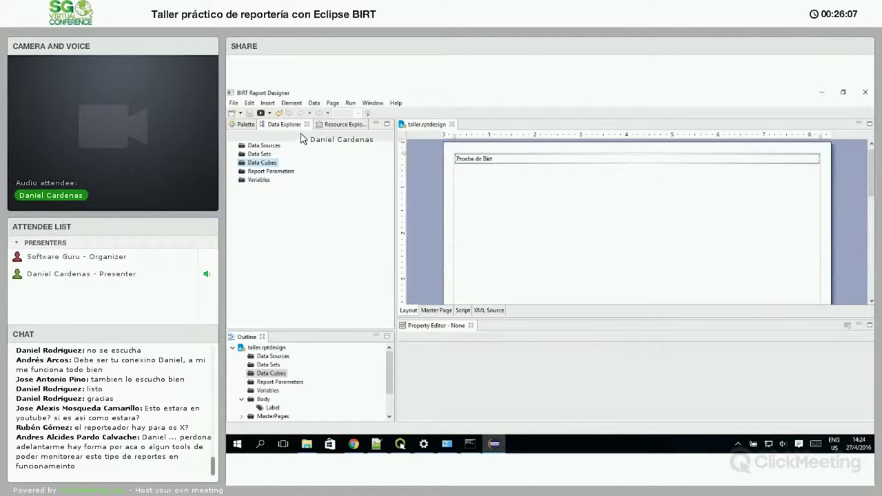
left_click(333, 127)
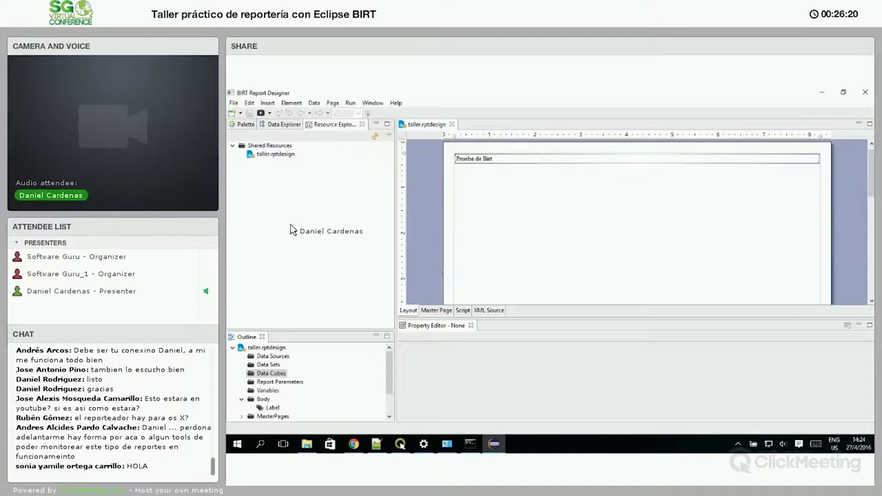
left_click_drag(253, 319, 250, 281)
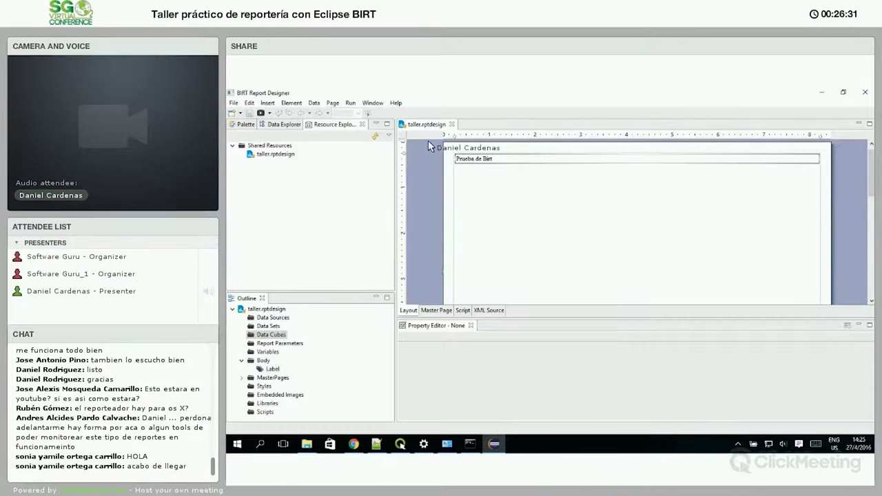
left_click(461, 158)
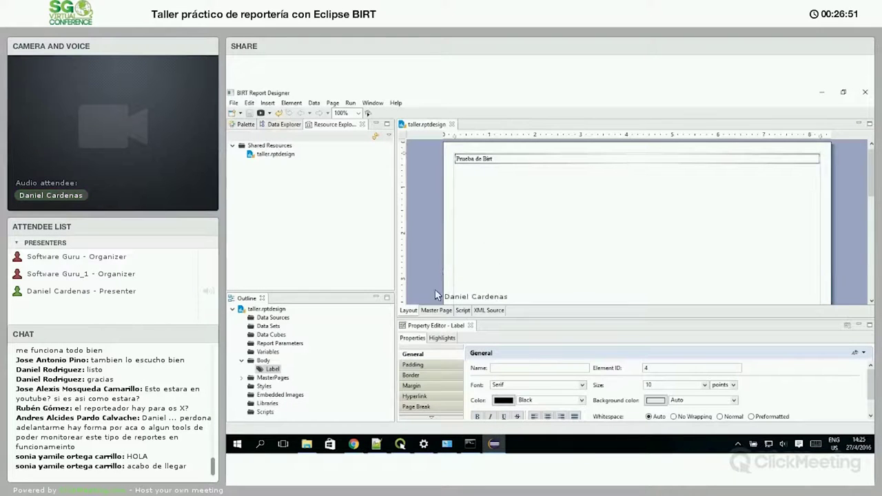
Step: Add a label reading "Taller de birt" to the master page header and save the report
left_click(436, 311)
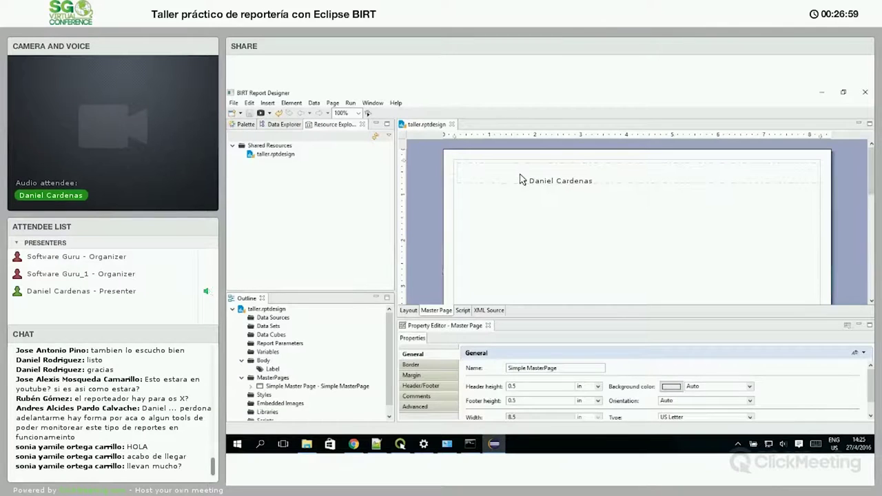
right_click(521, 179)
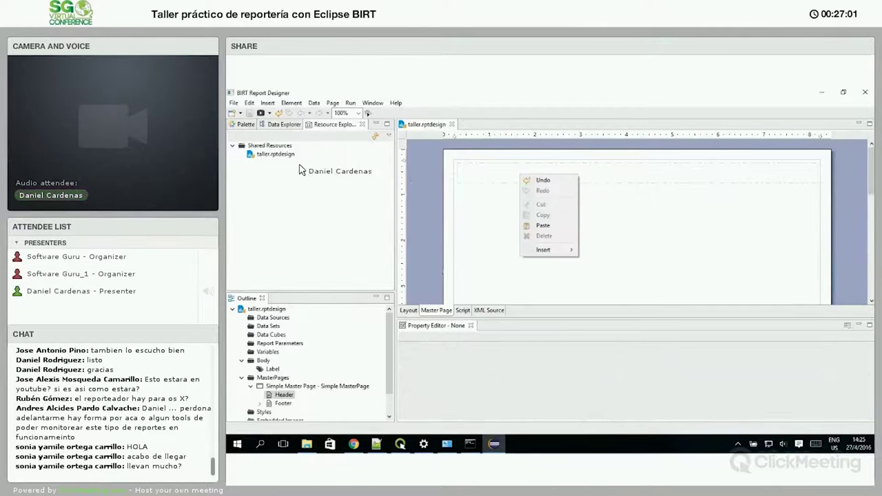
left_click(290, 138)
left_click(486, 176)
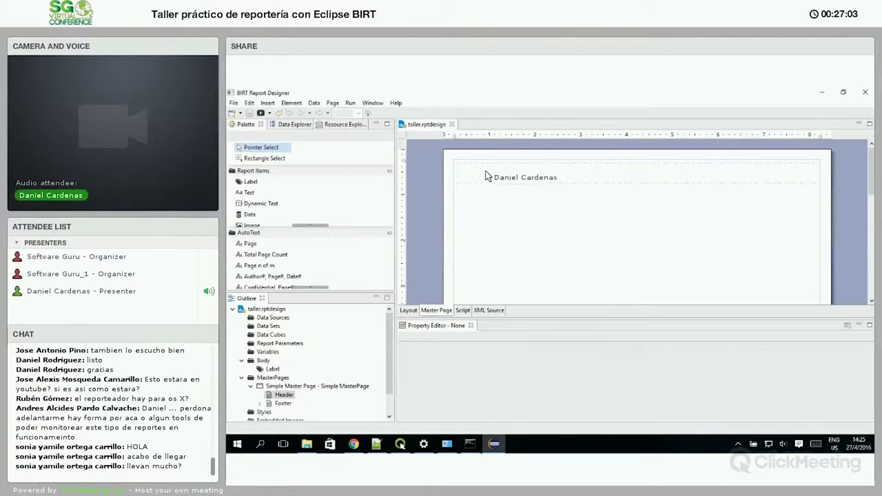
left_click(870, 234)
scroll(738, 183, "up", 5)
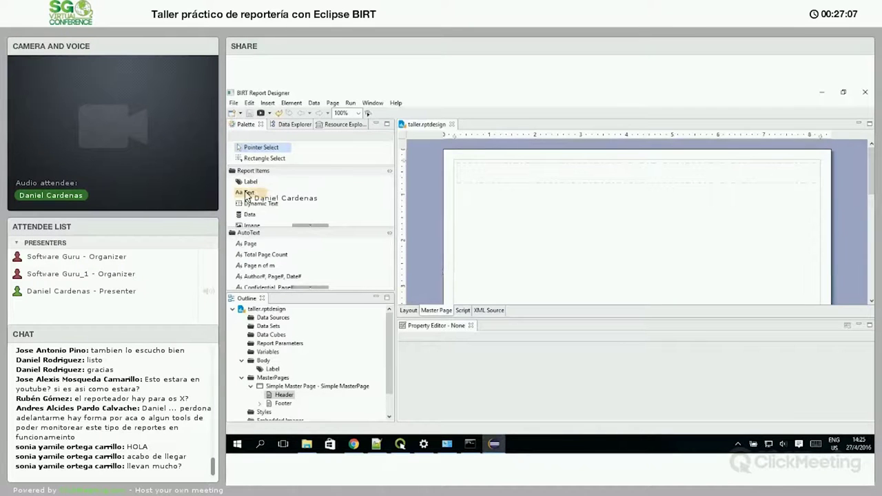
left_click_drag(251, 187, 507, 183)
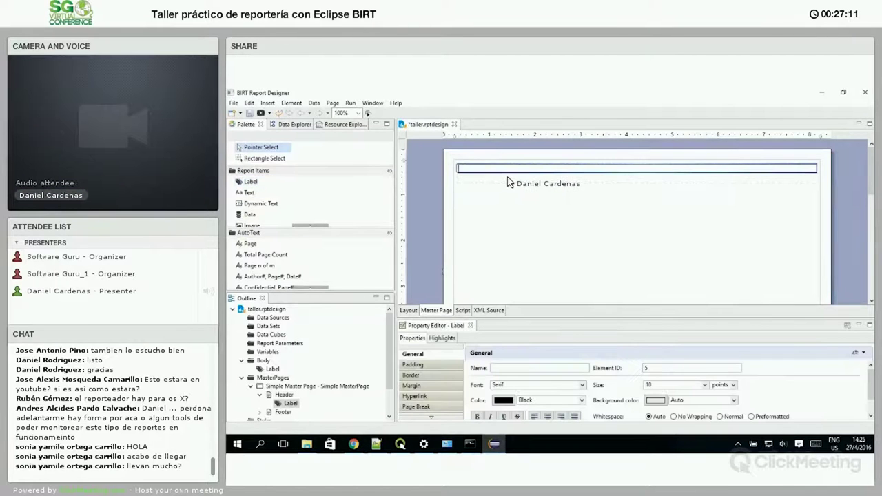
type("Encbe")
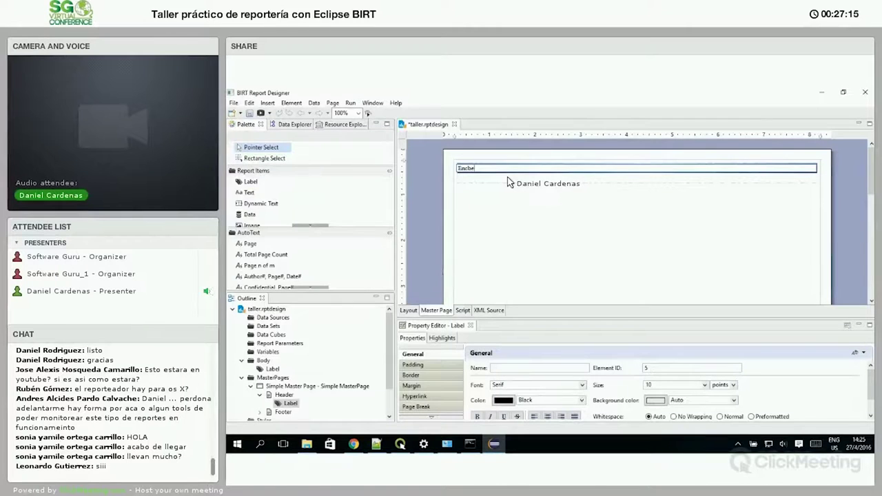
type("ler de birt")
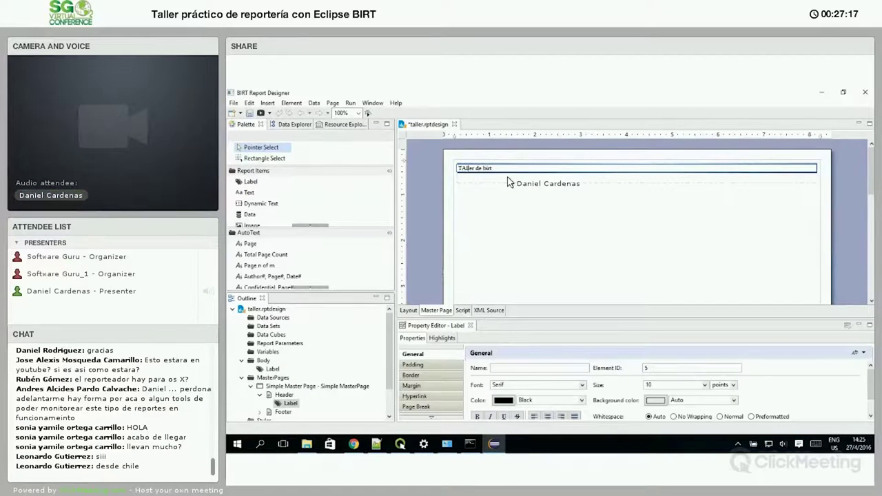
key("Return")
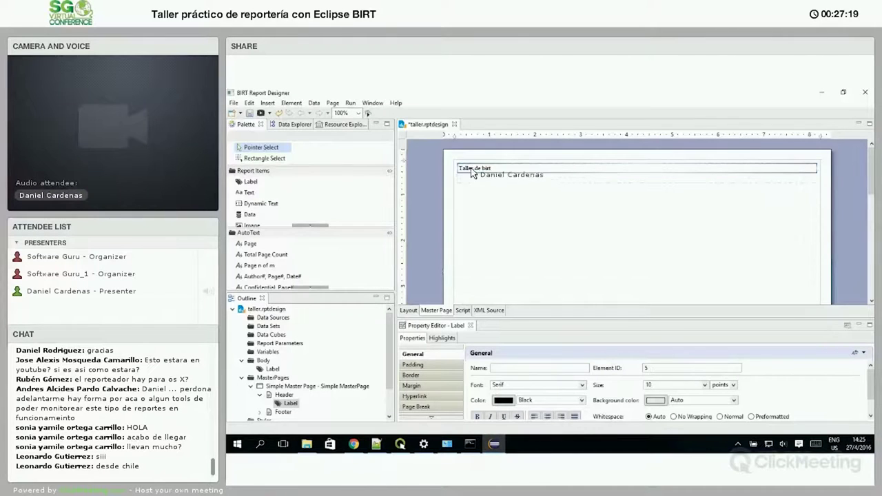
key("ctrl+s")
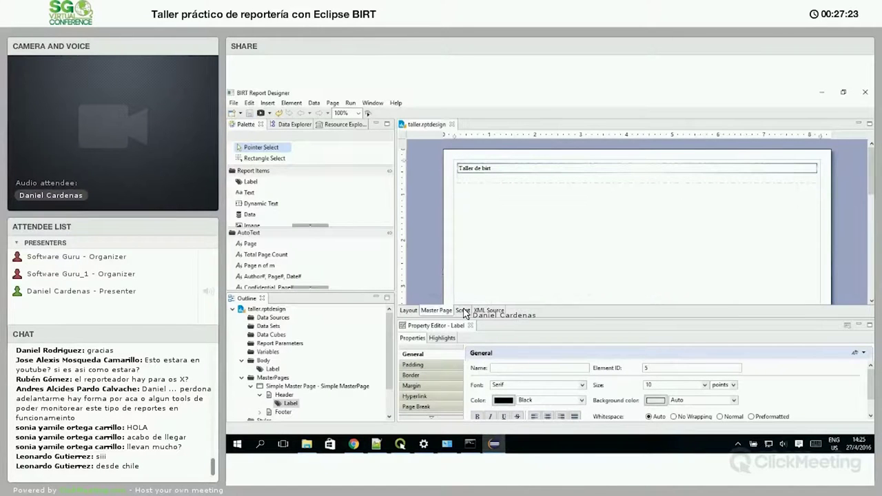
Step: Examine the report's script editor and its XML source, then return to the layout view
left_click(463, 310)
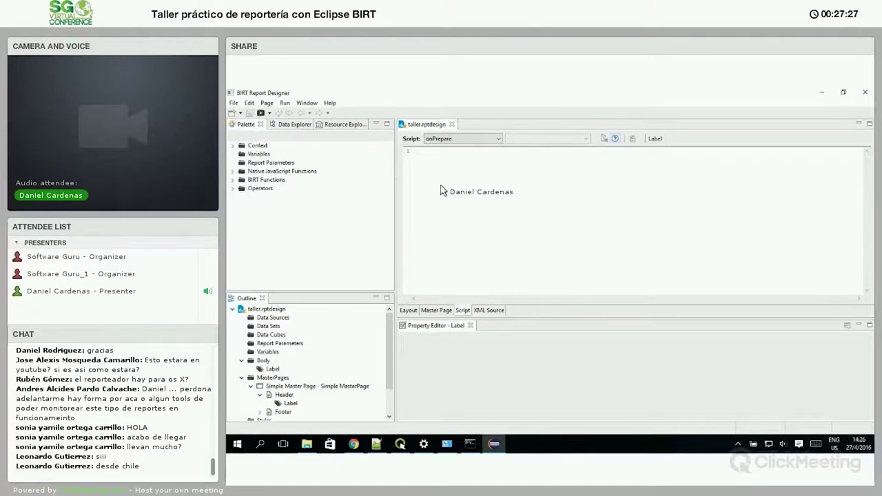
left_click(487, 312)
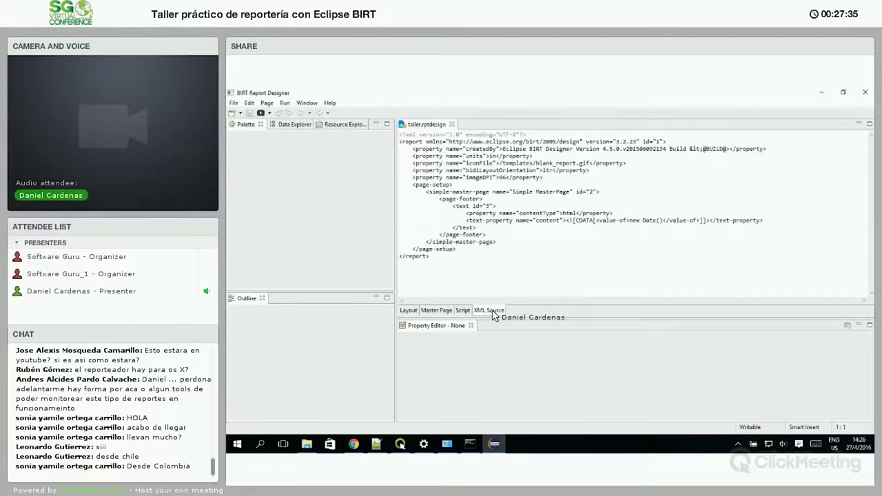
left_click(410, 311)
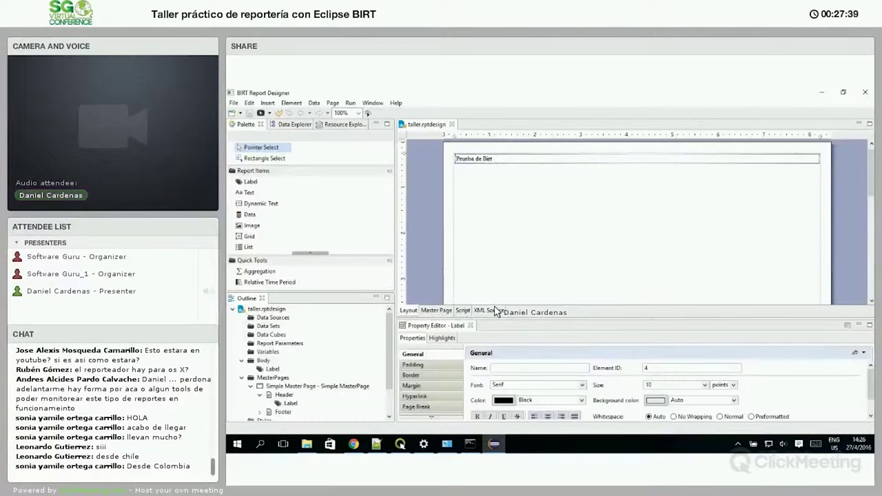
left_click(494, 311)
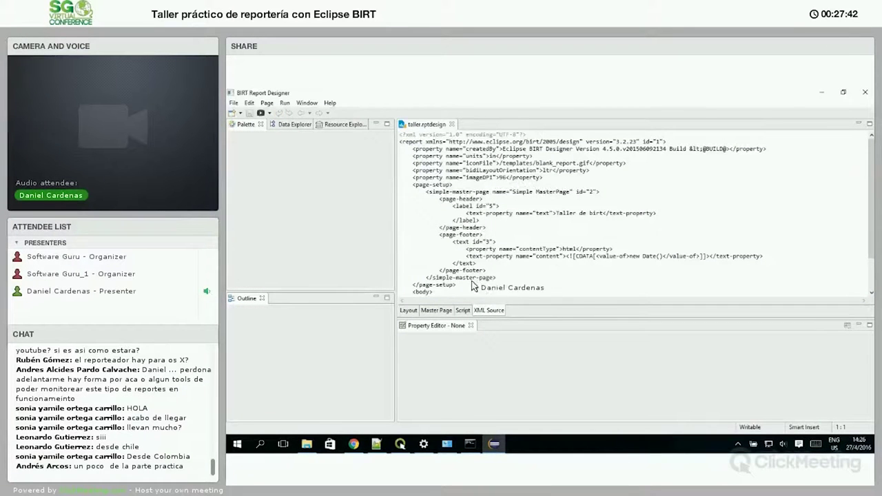
left_click(410, 310)
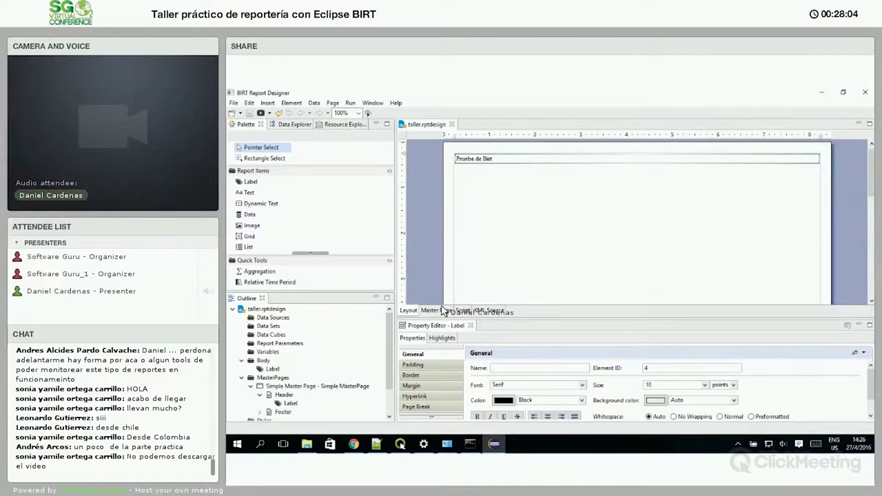
Step: Set the font size of the "Taller de birt" label in the master page header to 18 points and save the report
double_click(499, 170)
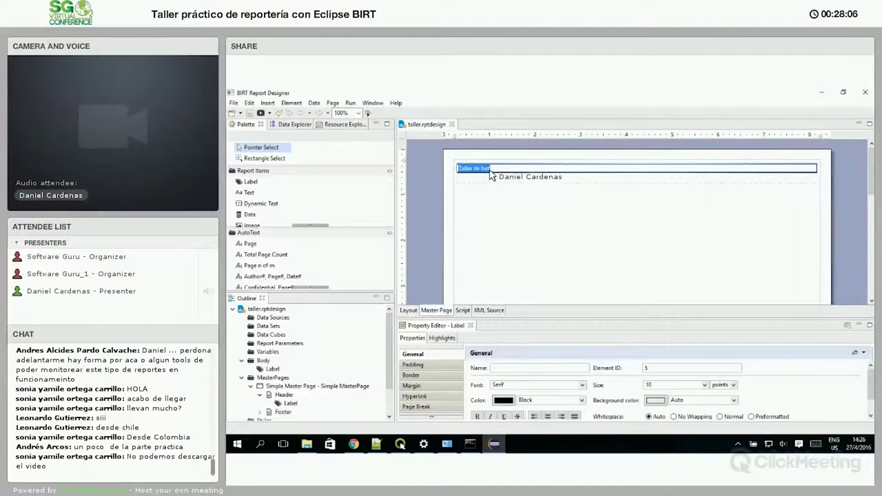
left_click(504, 170)
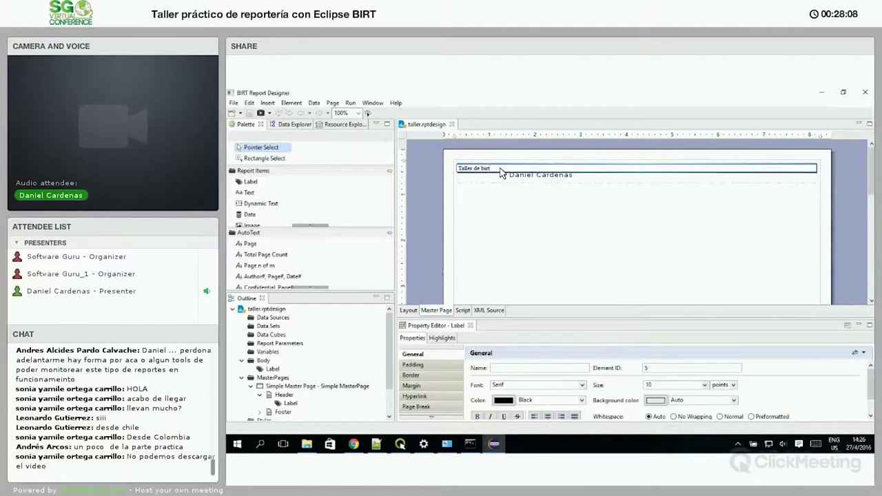
key("Return")
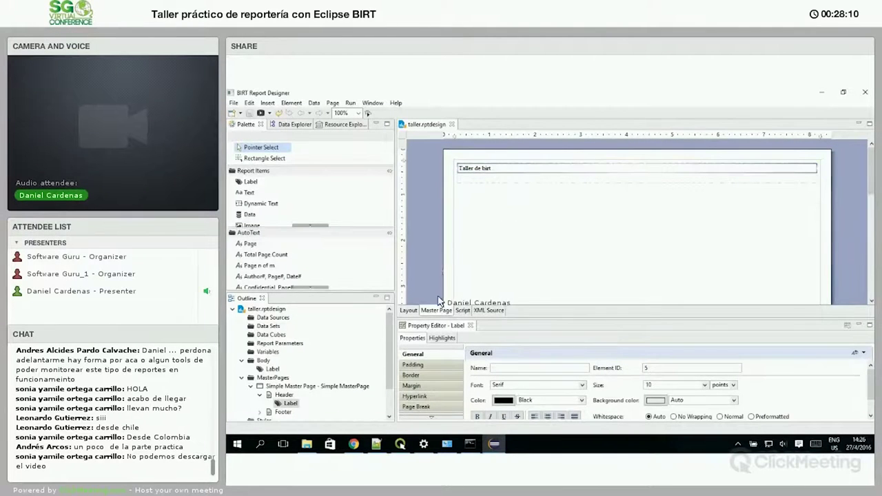
left_click(704, 387)
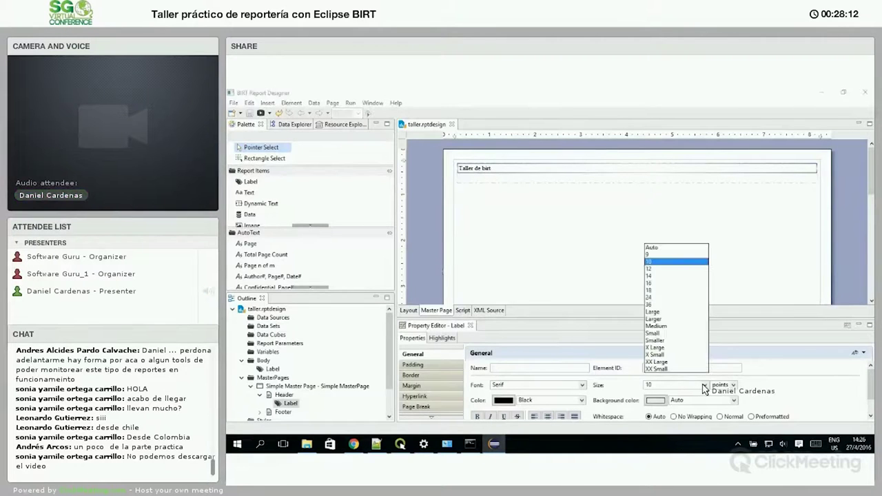
left_click(655, 297)
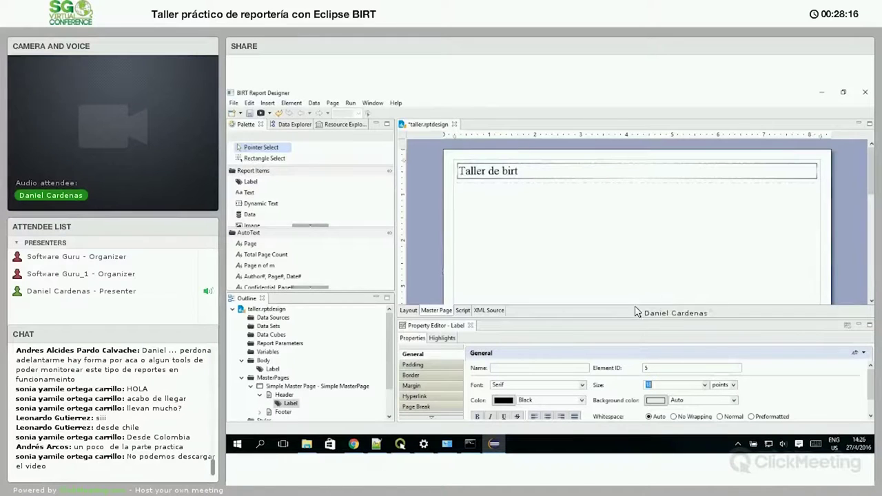
left_click(250, 114)
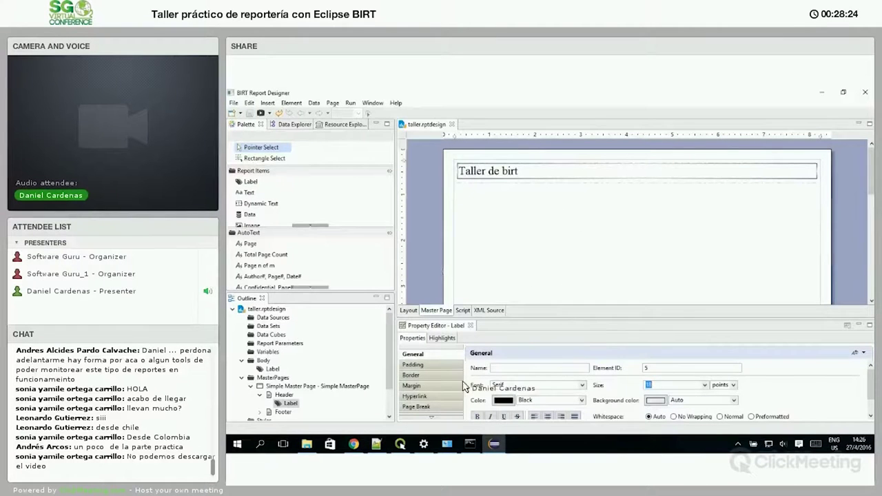
Step: Add a bottom border to the "Taller de birt" label in the master page header and save the report
left_click(412, 375)
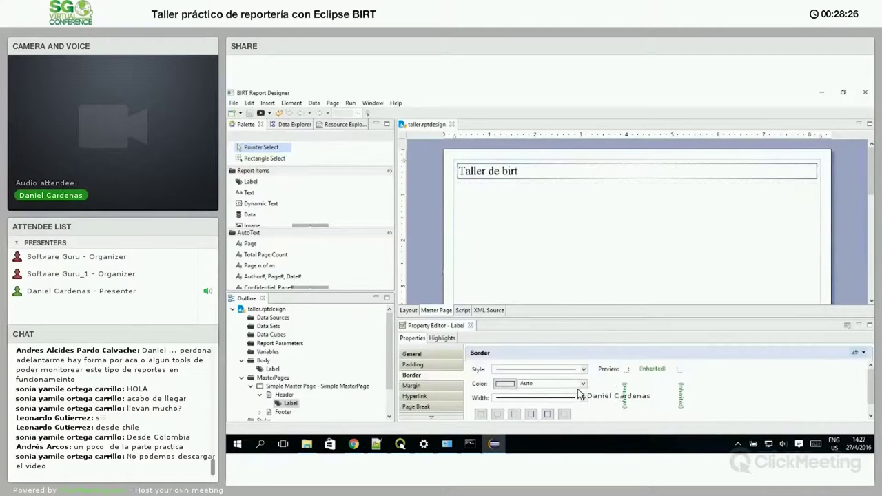
left_click(646, 414)
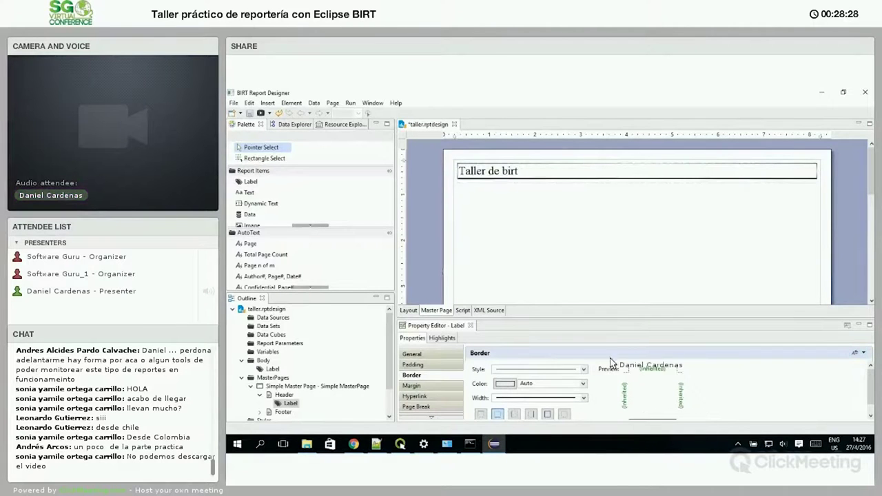
left_click(249, 114)
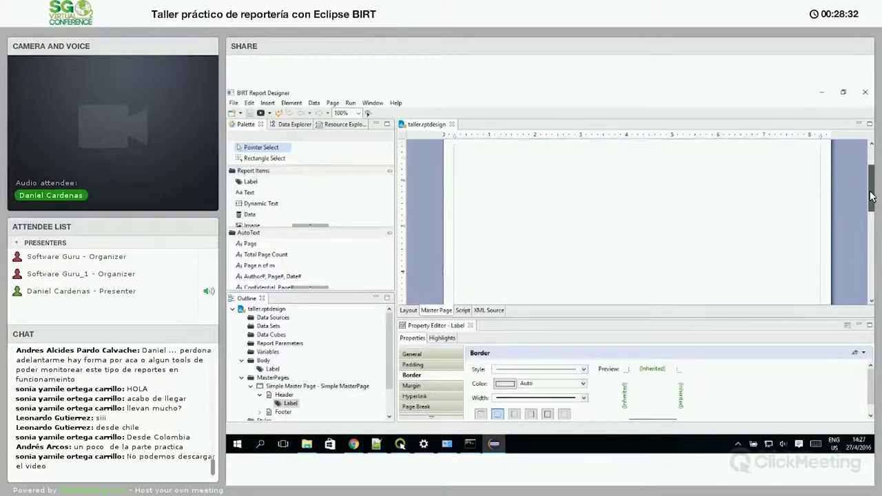
Step: Change the text of the master page header label to "Taller de BIRT" and save the report
left_click(493, 196)
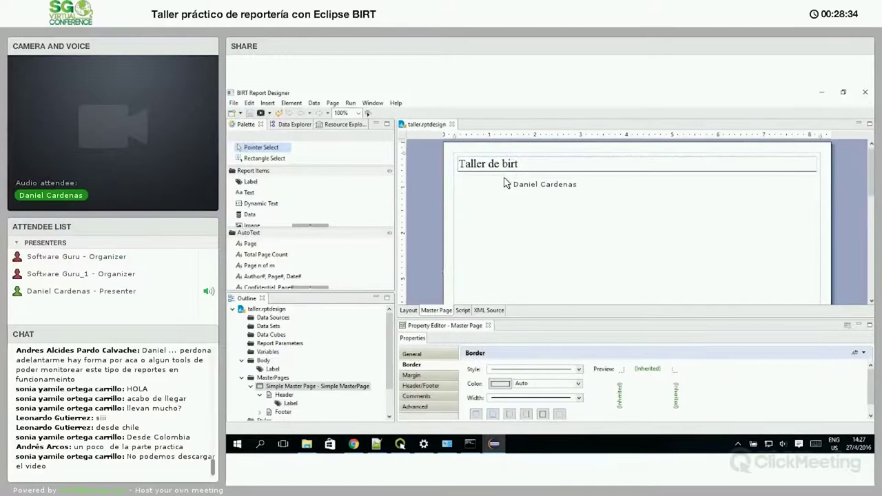
left_click(510, 170)
double_click(511, 170)
double_click(513, 165)
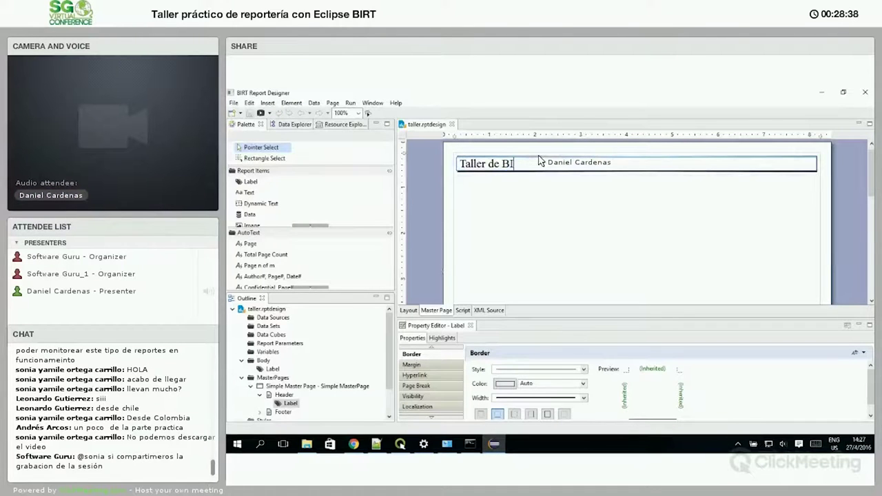
key("Return")
left_click(261, 113)
Step: Examine the date element in the master page footer, then return to the layout view and show the Data Explorer
scroll(690, 276, "down", 10)
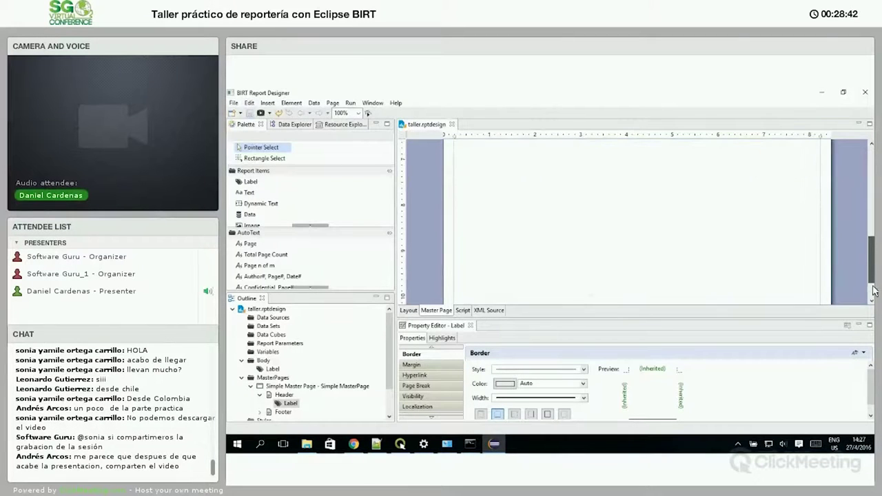
scroll(677, 298, "down", 2)
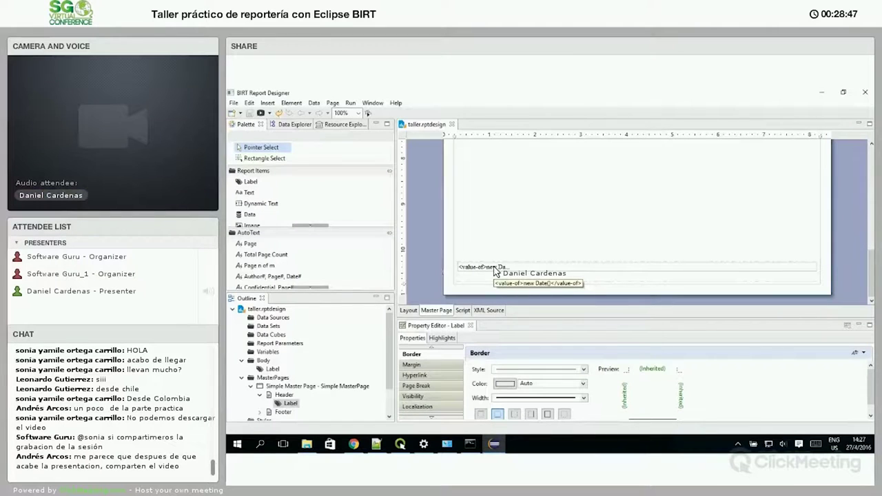
left_click(409, 311)
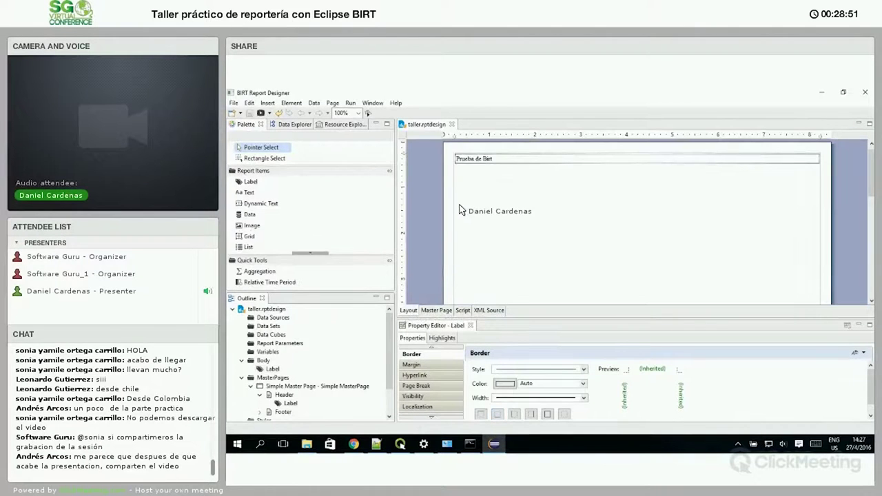
left_click(299, 126)
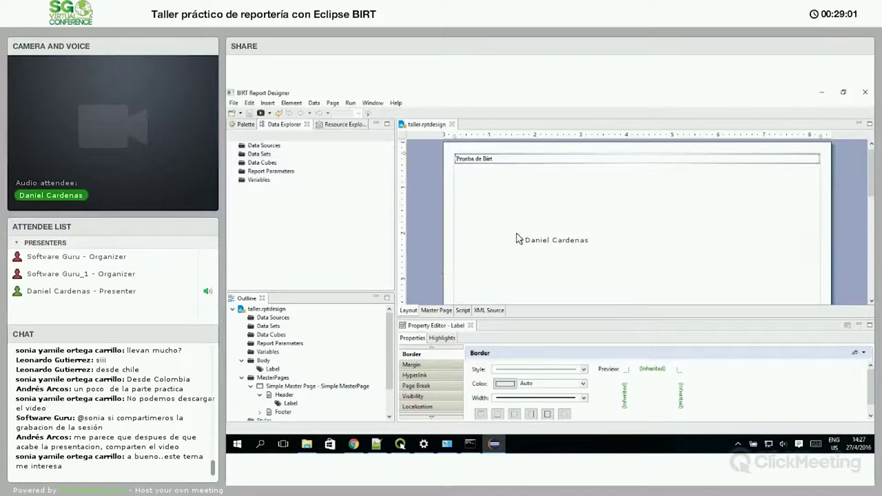
Step: Switch to File Explorer and open the datasources folder inside the birt folder on the Desktop
left_click(307, 444)
left_click(444, 310)
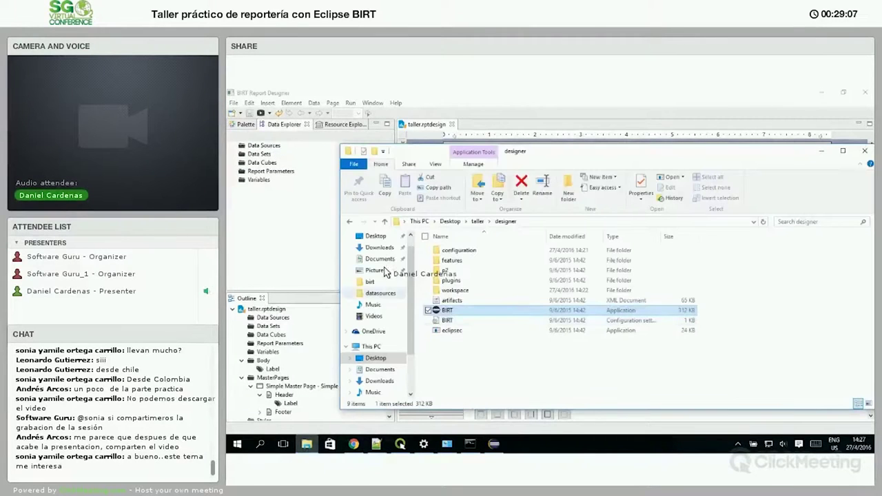
left_click(376, 236)
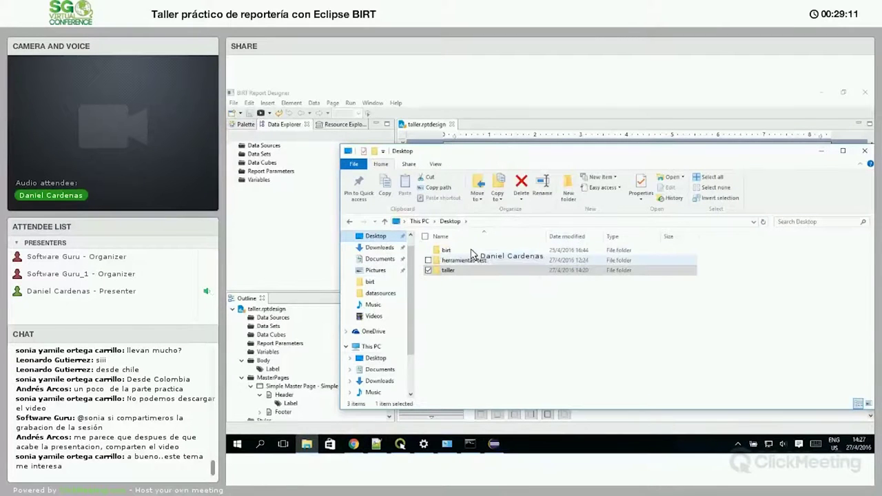
double_click(466, 251)
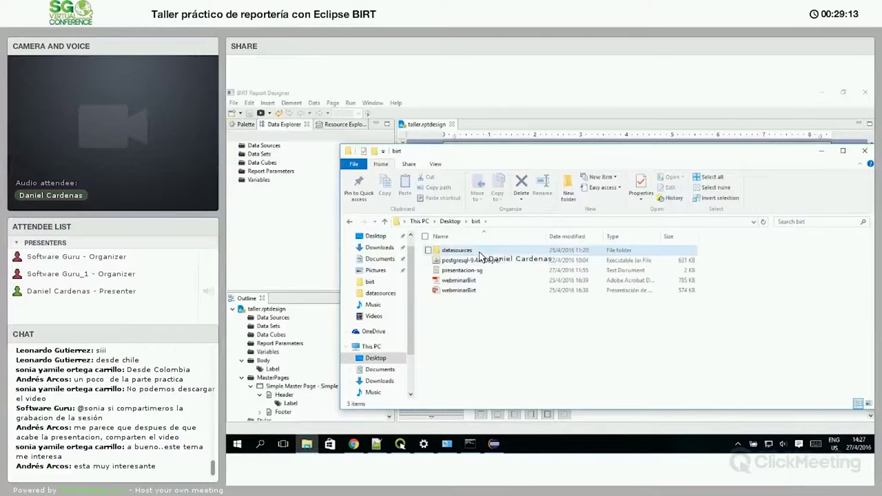
double_click(476, 251)
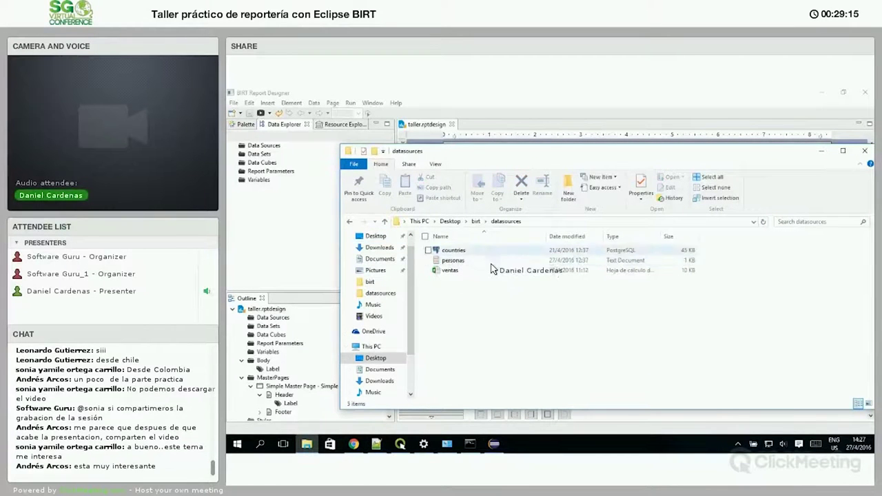
Step: Open the personas text file from the datasources folder in Notepad++
left_click(455, 262)
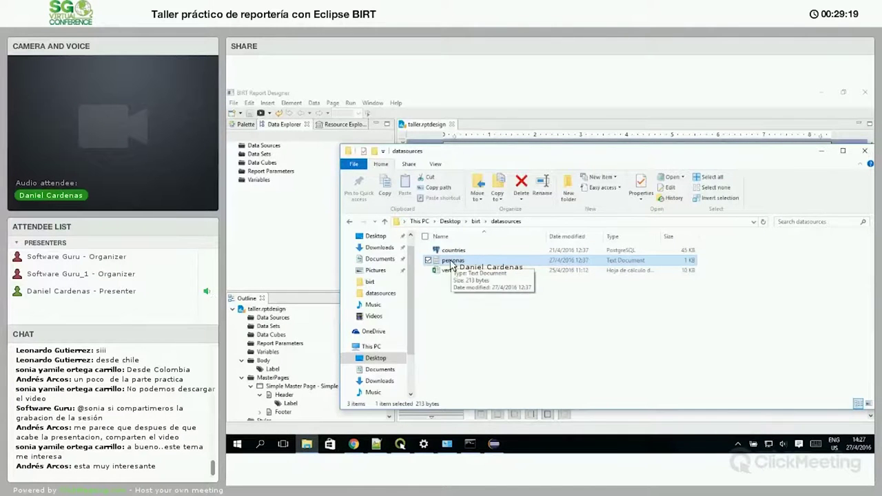
right_click(451, 264)
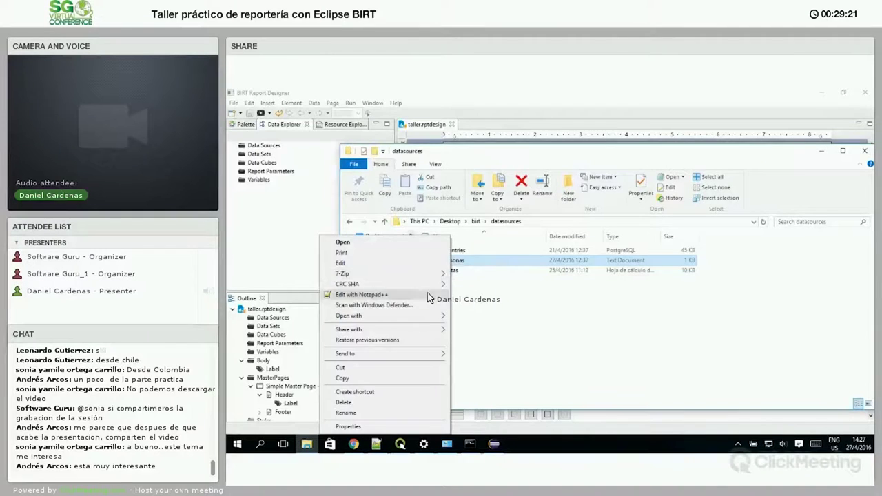
left_click(445, 296)
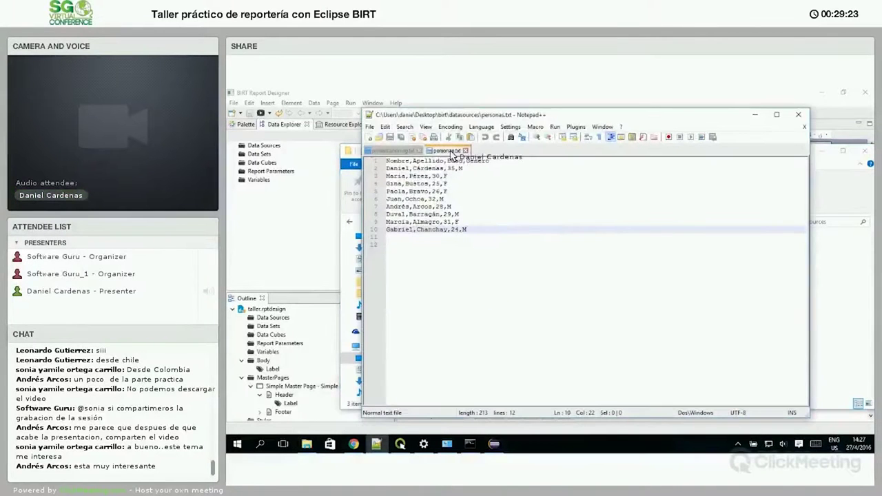
Step: Examine the header row and the comma-separated records of personas.txt
left_click_drag(387, 161, 501, 162)
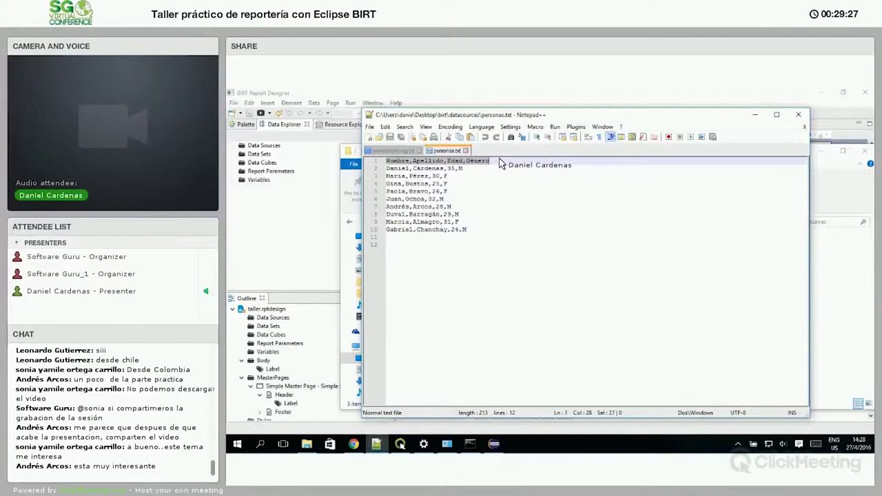
left_click_drag(412, 169, 445, 170)
left_click(460, 169)
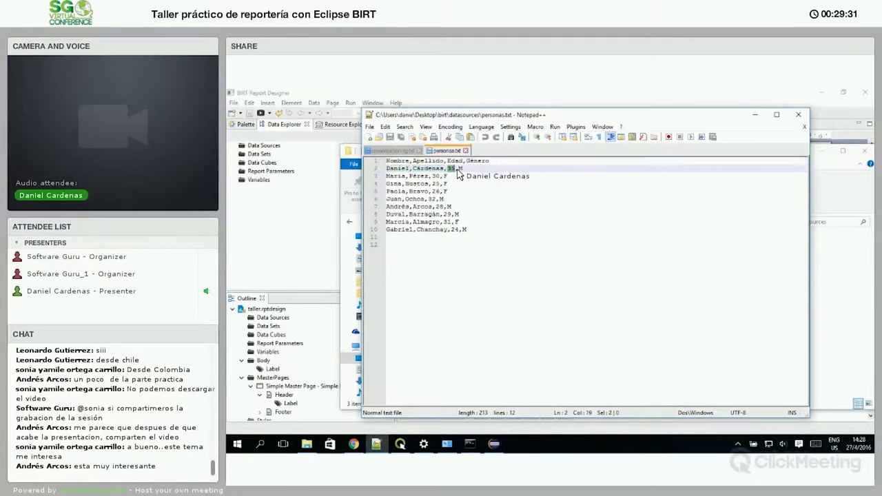
left_click(390, 177)
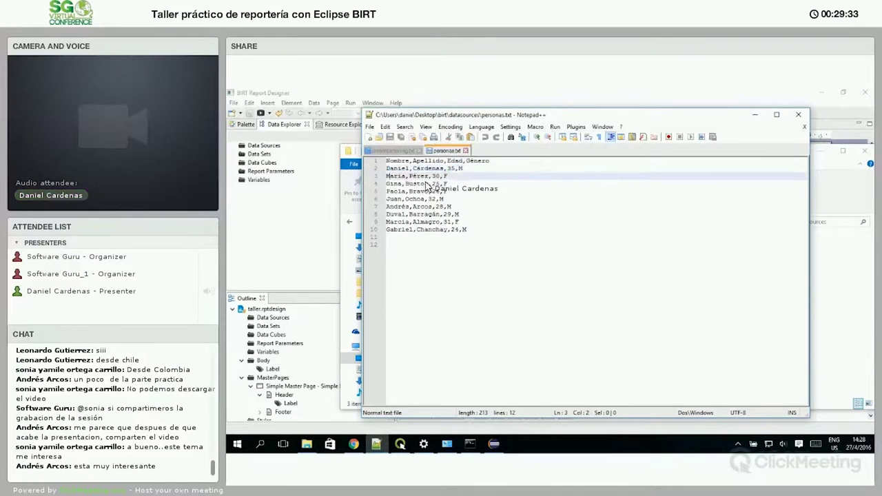
left_click(433, 200)
left_click_drag(470, 229, 390, 169)
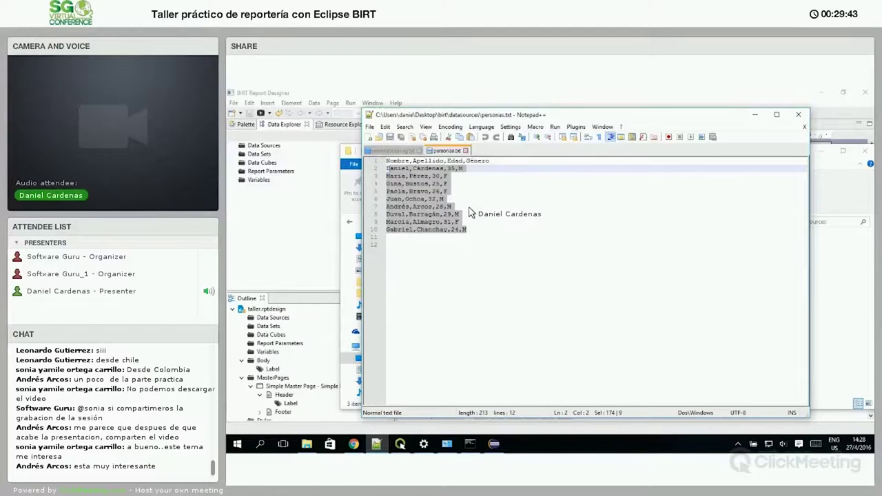
left_click(492, 222)
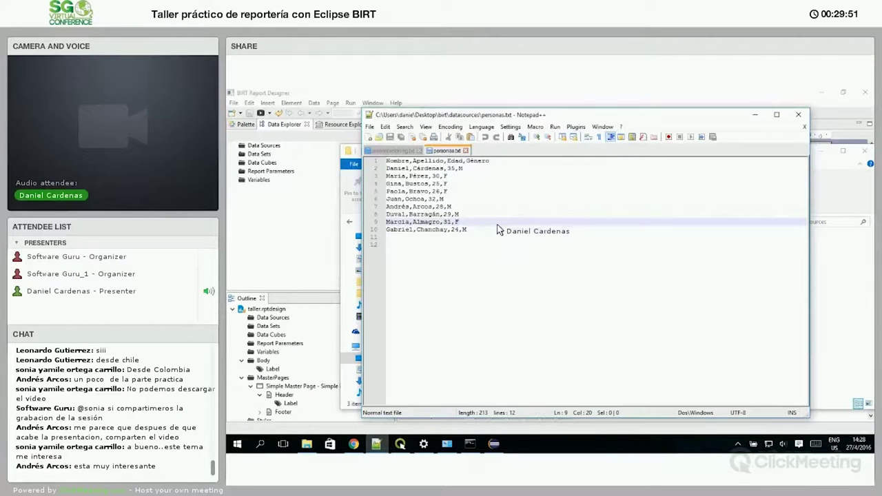
Step: Append a record to personas.txt with a first name, accented surname, age 18 and gender M, switching the keyboard layout to INTL for the accent
left_click(520, 220)
key("Return")
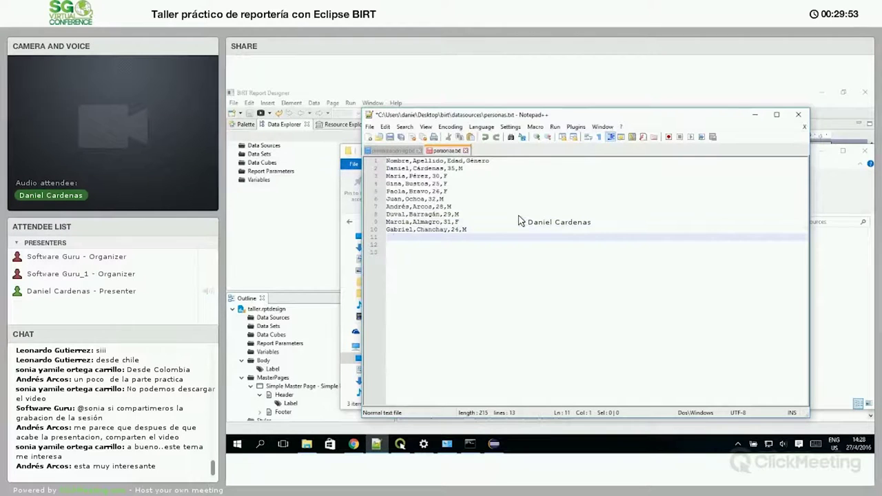
type("Juan,")
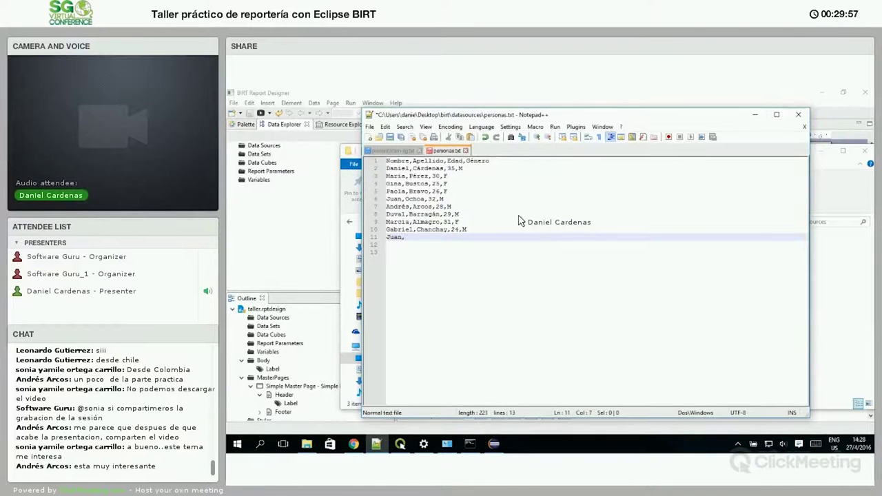
type("Perez,")
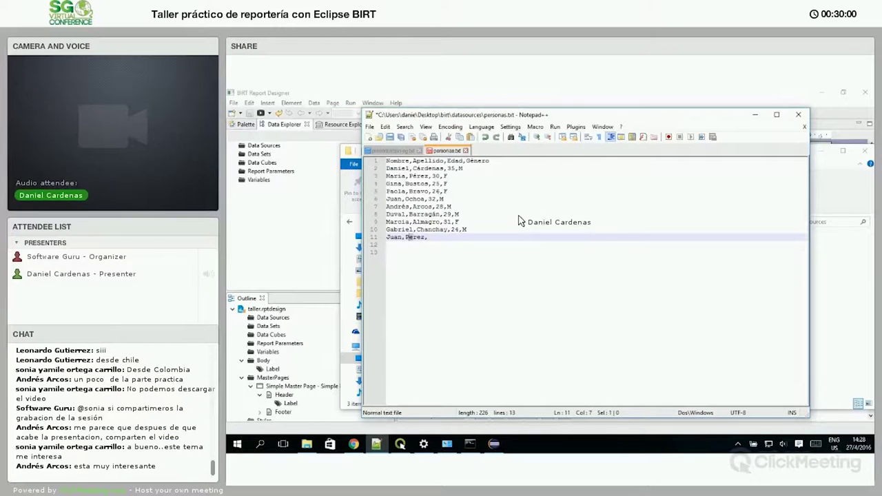
type("é")
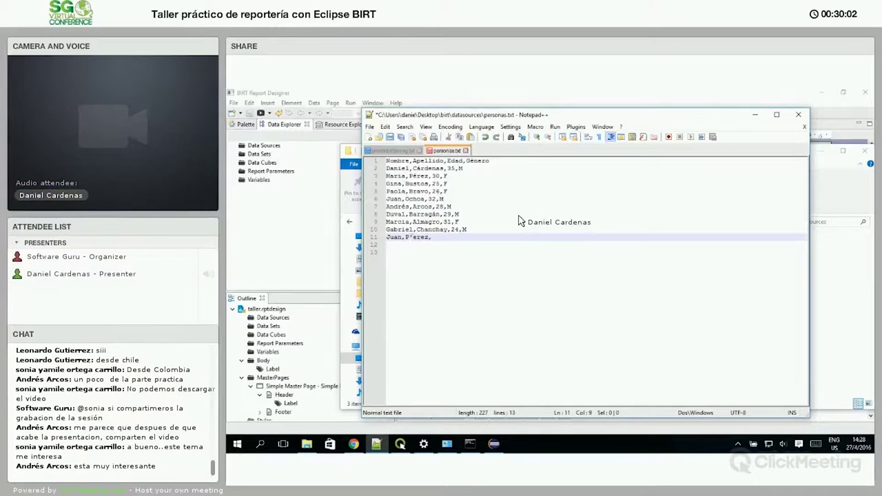
key("shift+Left")
key("shift+Left")
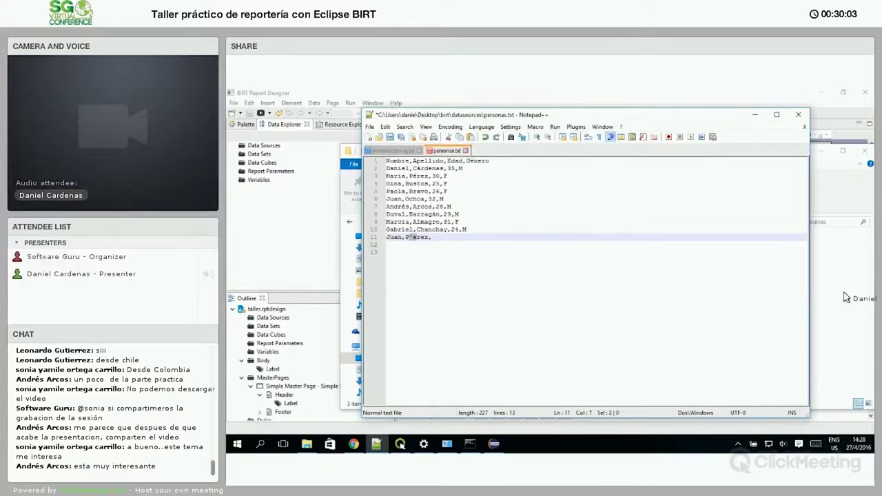
left_click(835, 443)
left_click(835, 359)
type("érez,")
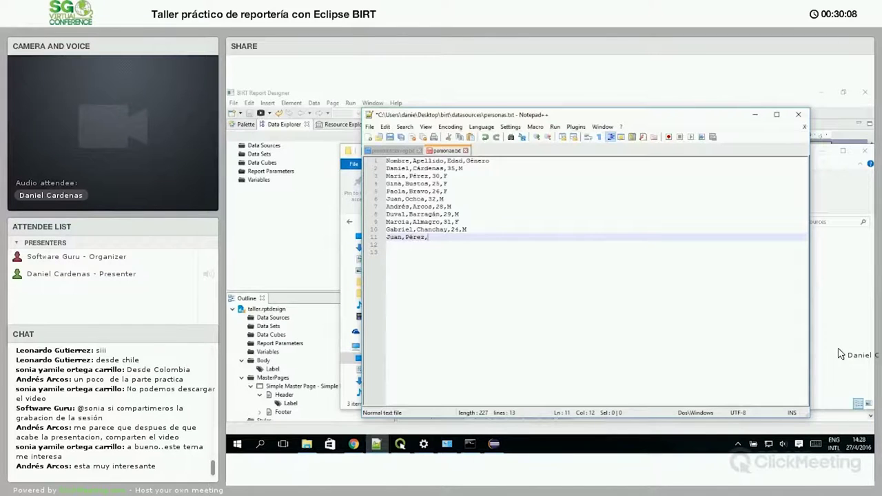
type("18,M")
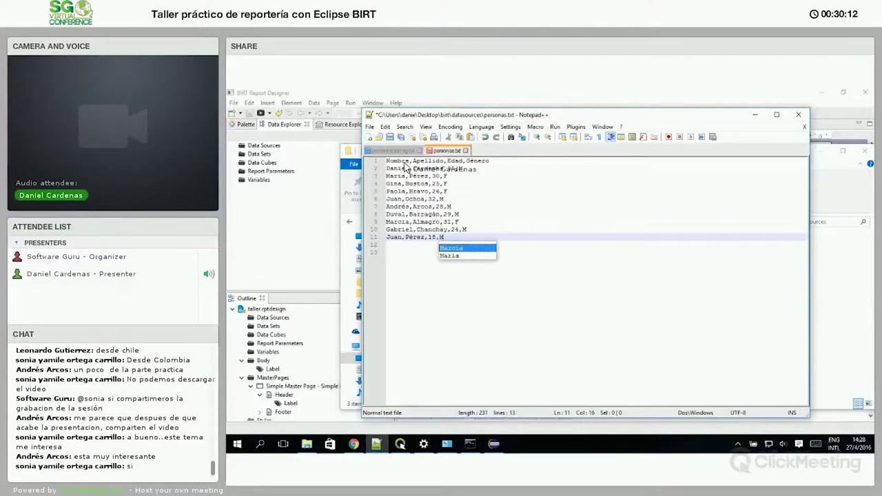
Step: Save personas.txt and return to the datasources folder in File Explorer
left_click(390, 137)
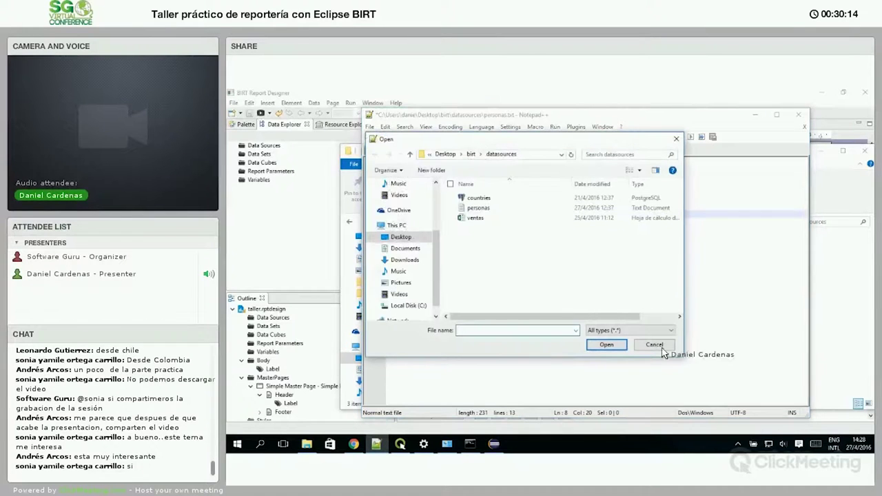
left_click(656, 345)
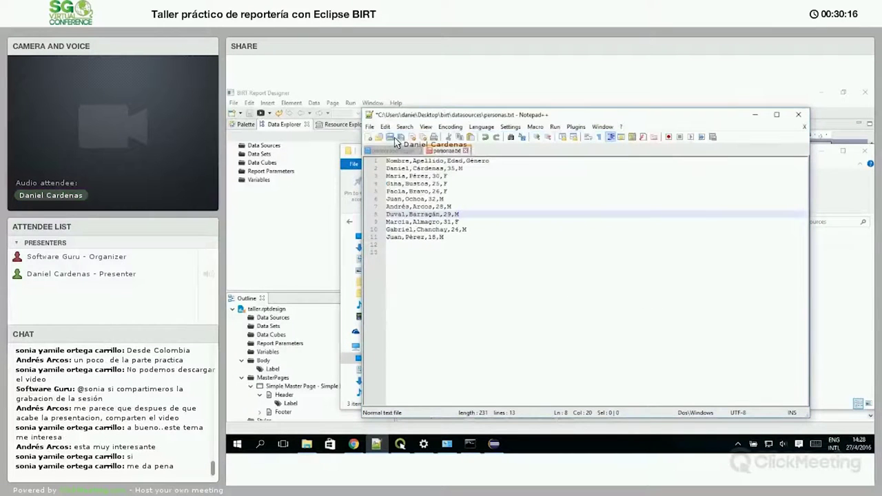
left_click(351, 173)
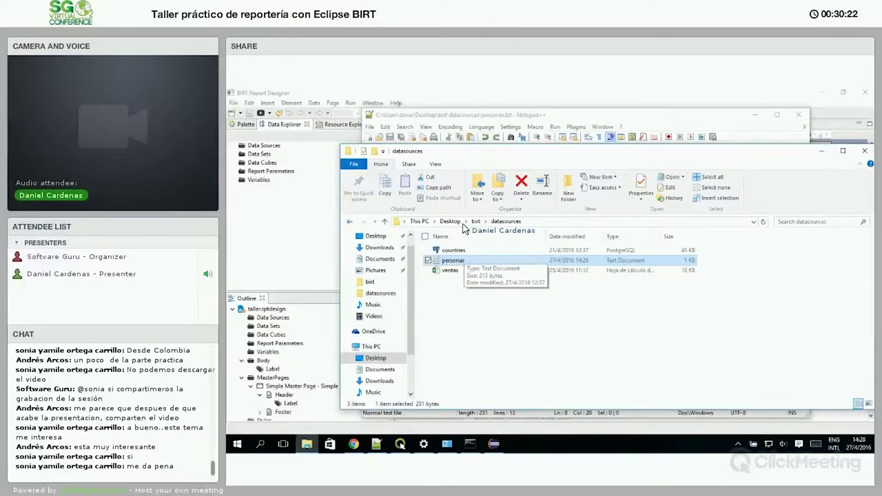
Step: Switch to BIRT Report Designer and start a new data source for the taller.rptdesign report
left_click(336, 247)
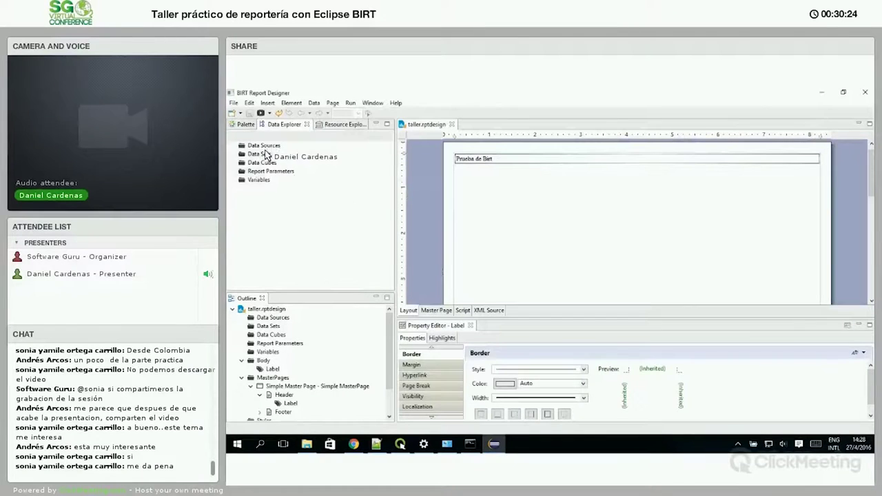
left_click(269, 148)
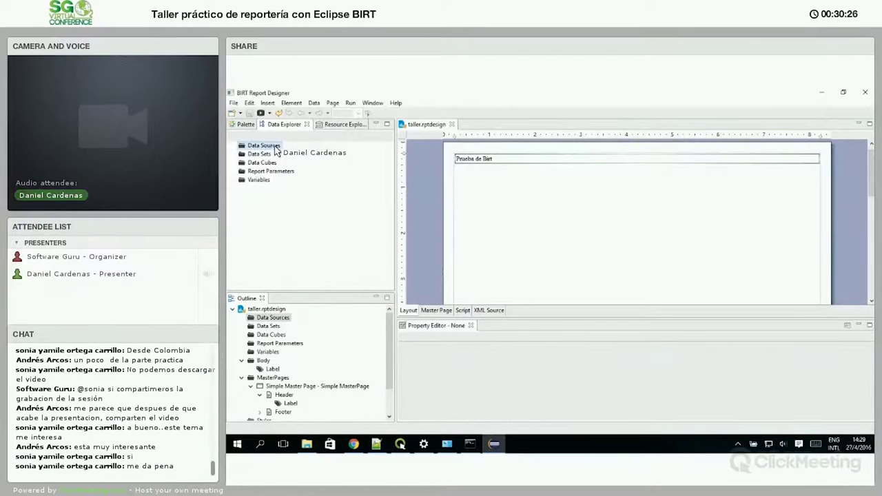
right_click(274, 147)
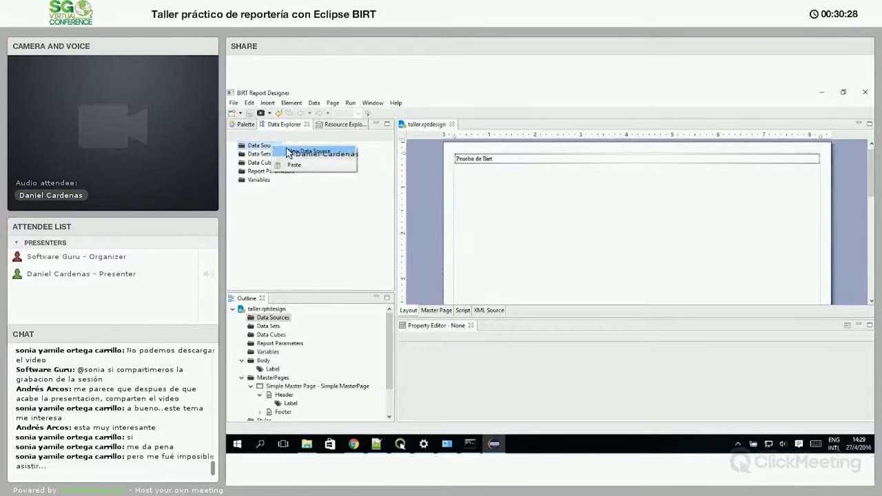
left_click(295, 153)
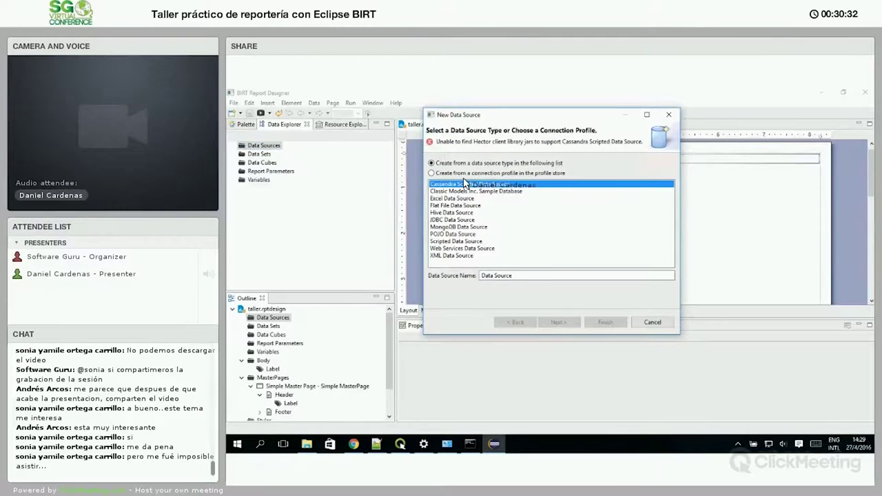
Step: Examine the available data source types, including Web Services, XML, Excel, MongoDB, POJO and Scripted
left_click(459, 249)
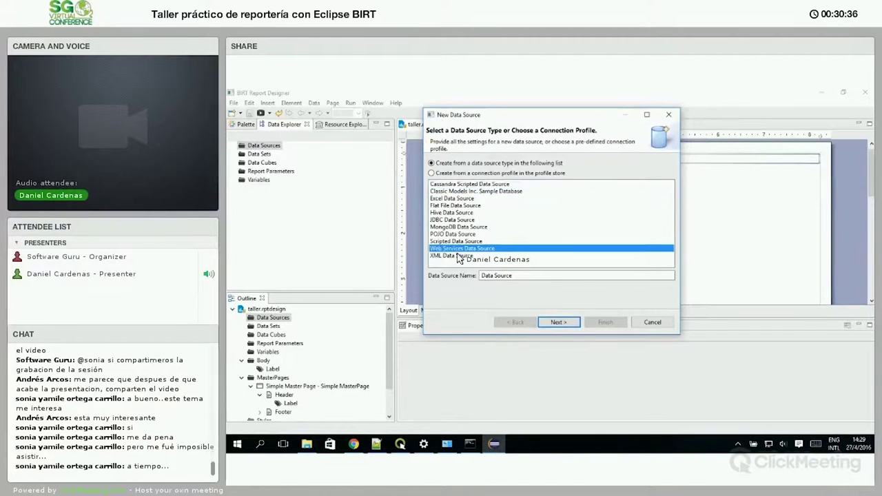
left_click(454, 256)
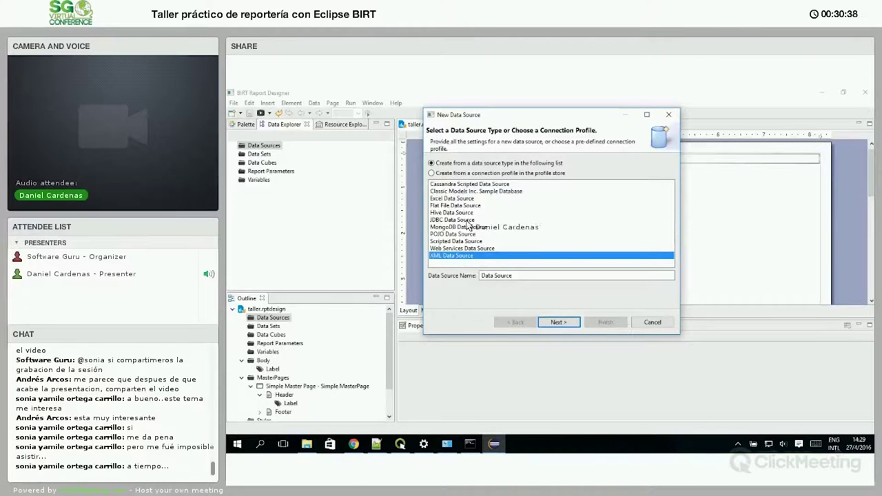
left_click(450, 200)
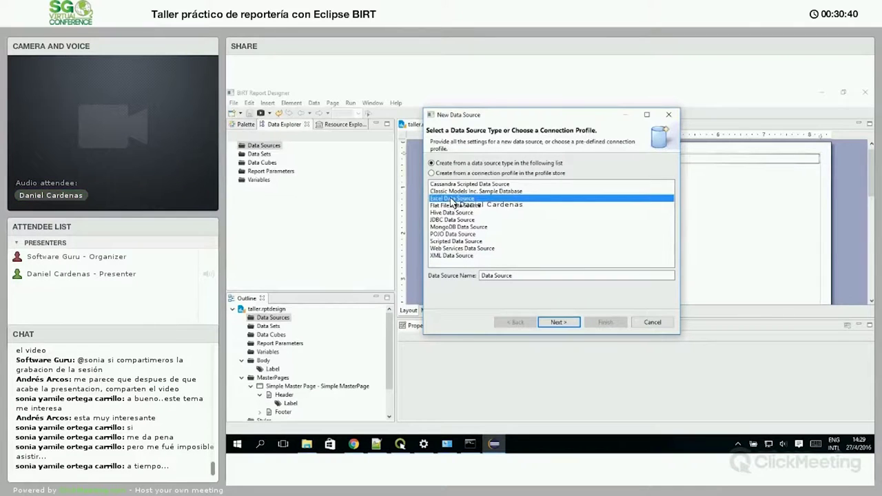
left_click(458, 227)
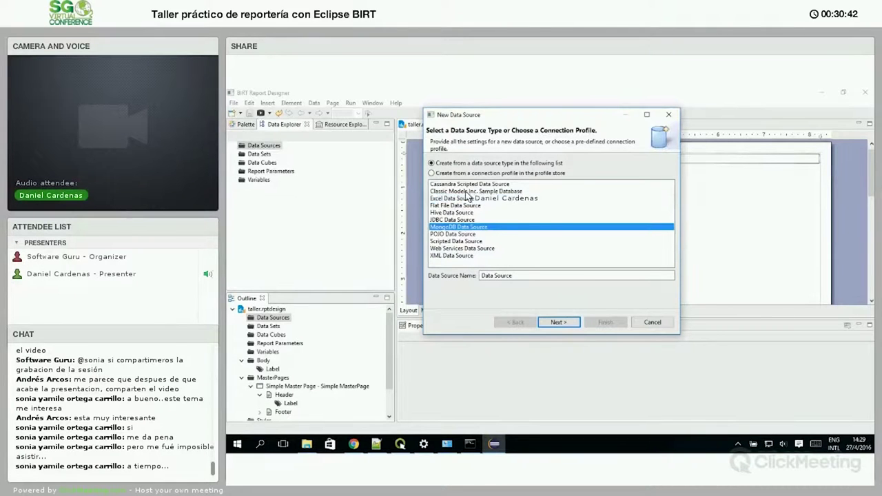
left_click(457, 228)
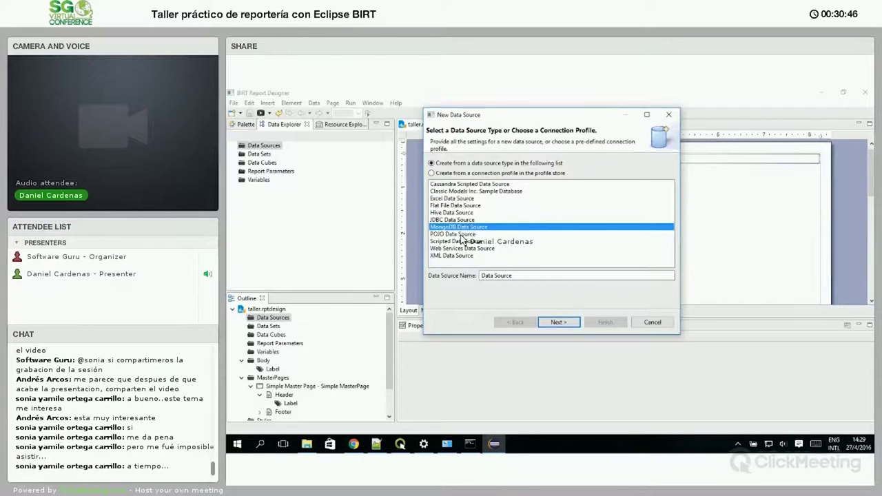
left_click(454, 234)
left_click(454, 241)
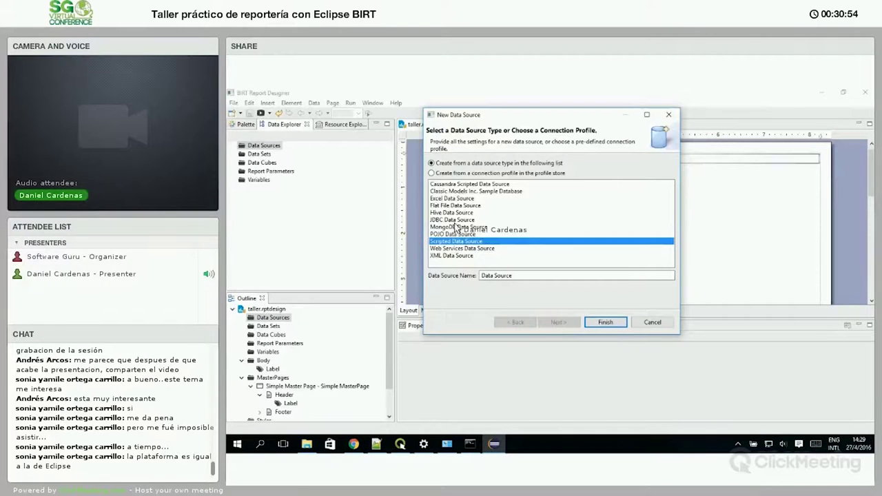
left_click(453, 198)
Step: Choose Flat File Data Source as the type and name it Archivo Plano Data Source
left_click(455, 206)
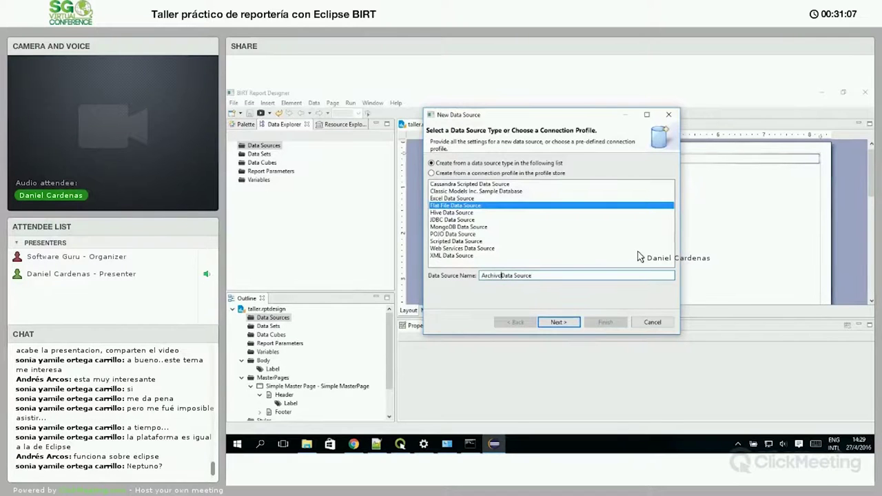
type("no")
left_click(557, 322)
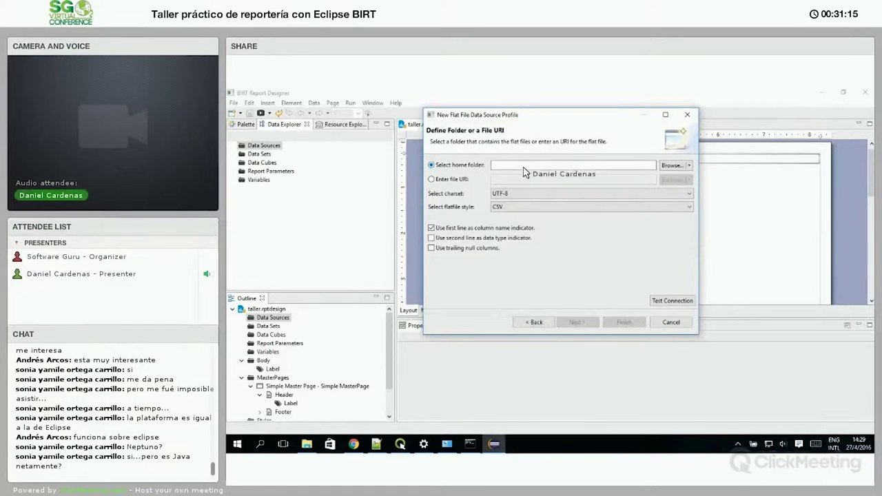
Step: Set the flat file home folder to the datasources folder inside birt on the Desktop
left_click(689, 166)
left_click(690, 188)
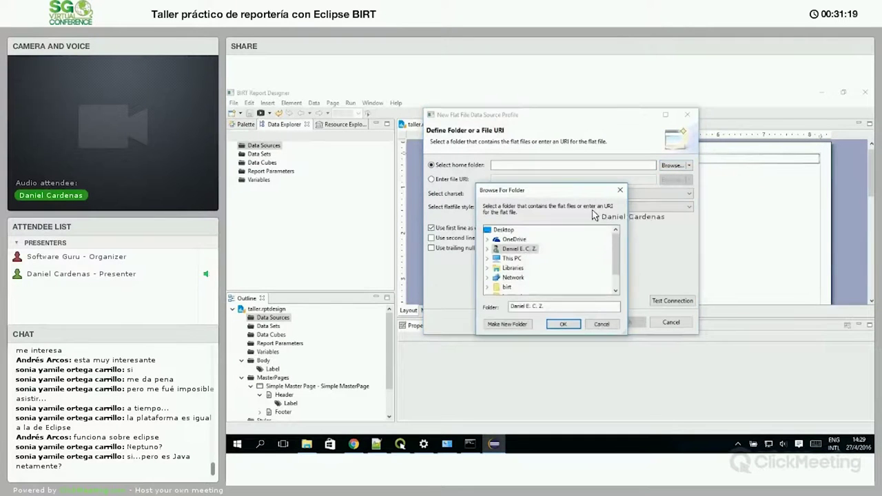
left_click(503, 229)
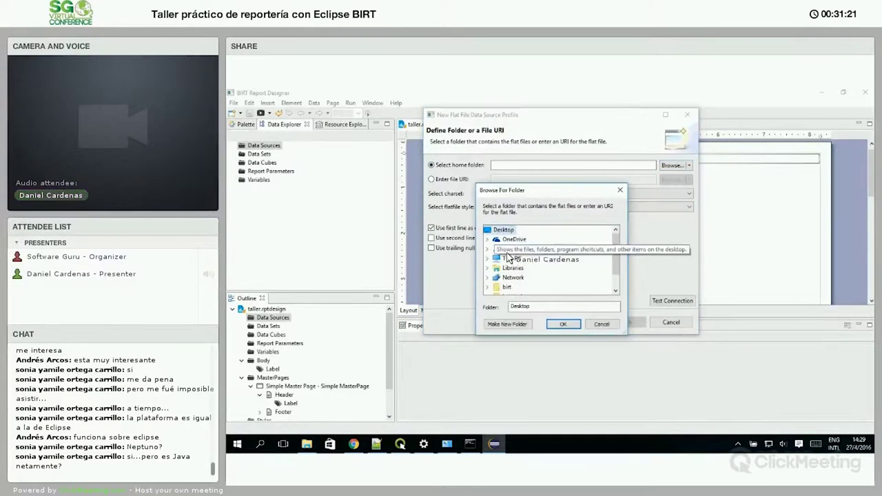
double_click(513, 287)
left_click(527, 268)
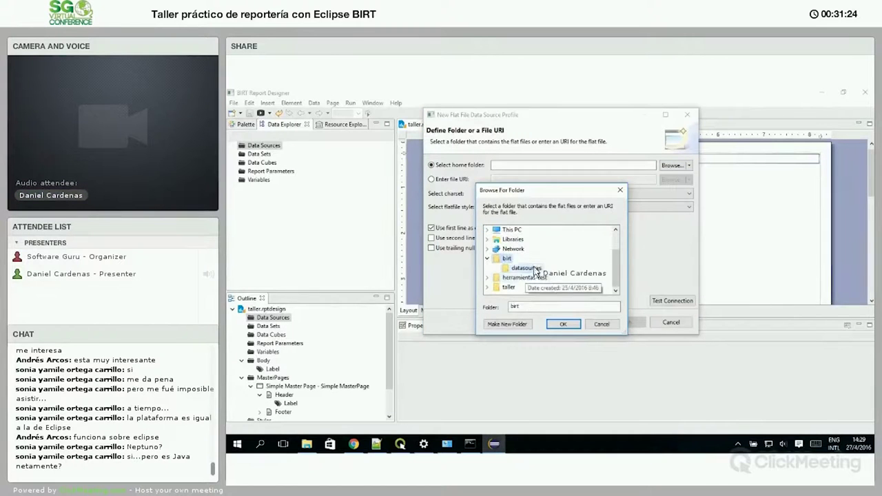
left_click(564, 325)
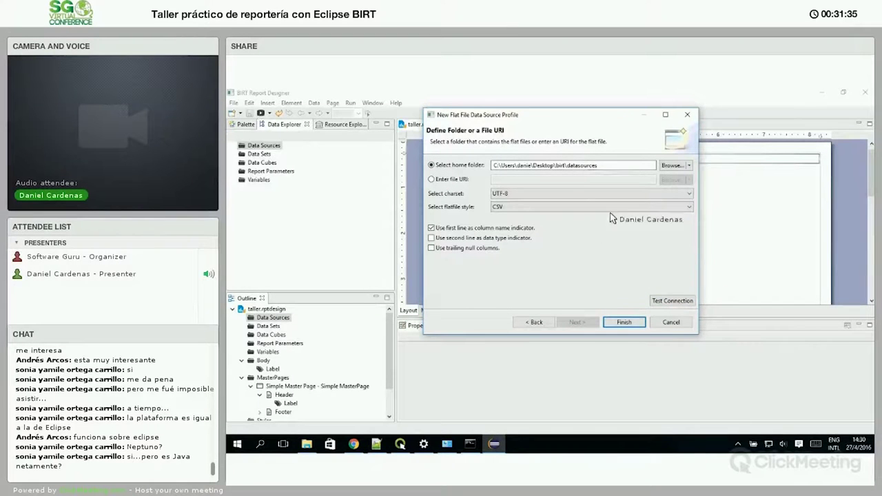
Step: Test the flat file connection and finish creating the data source
left_click(672, 301)
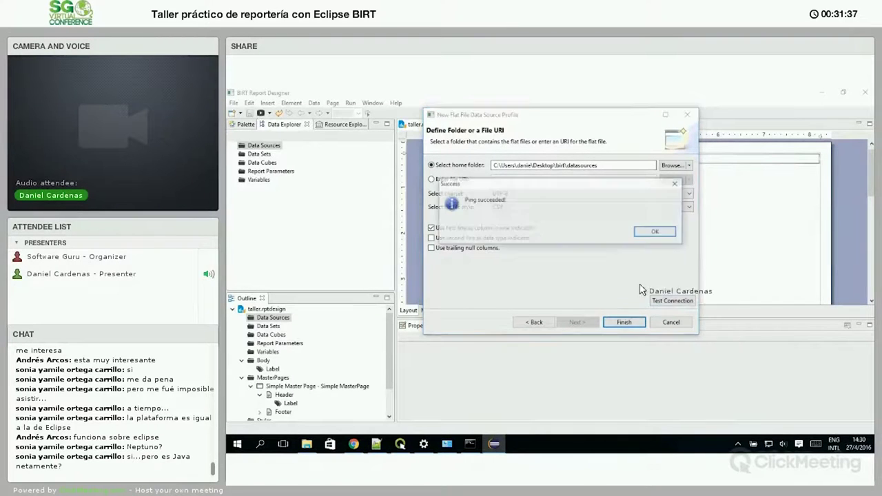
left_click(653, 233)
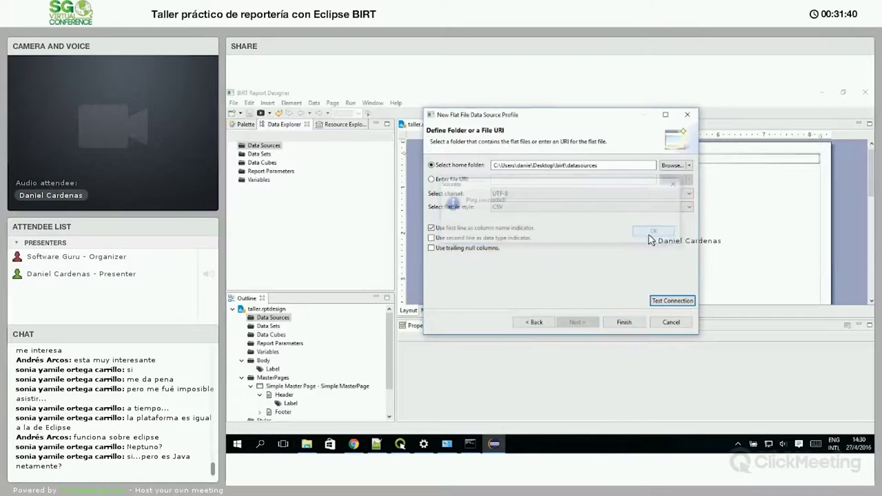
left_click(624, 323)
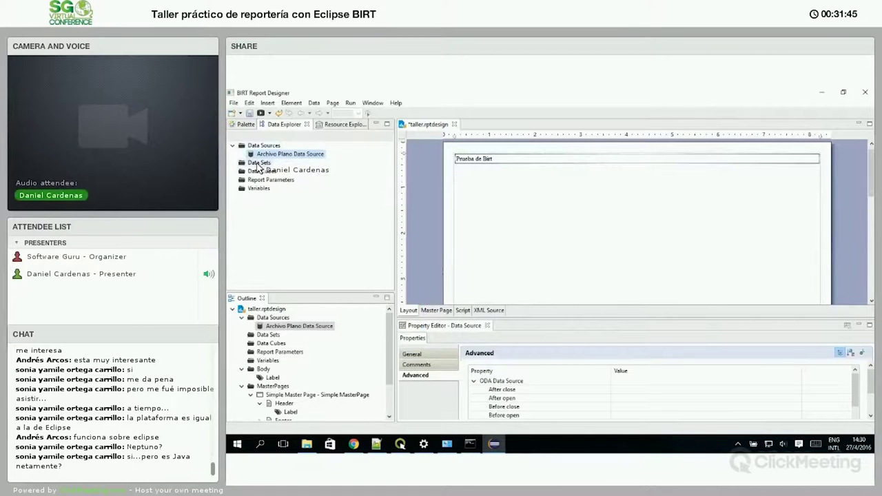
Step: Start a new flat file data set named Personas Data Set based on Archivo Plano Data Source
left_click(258, 163)
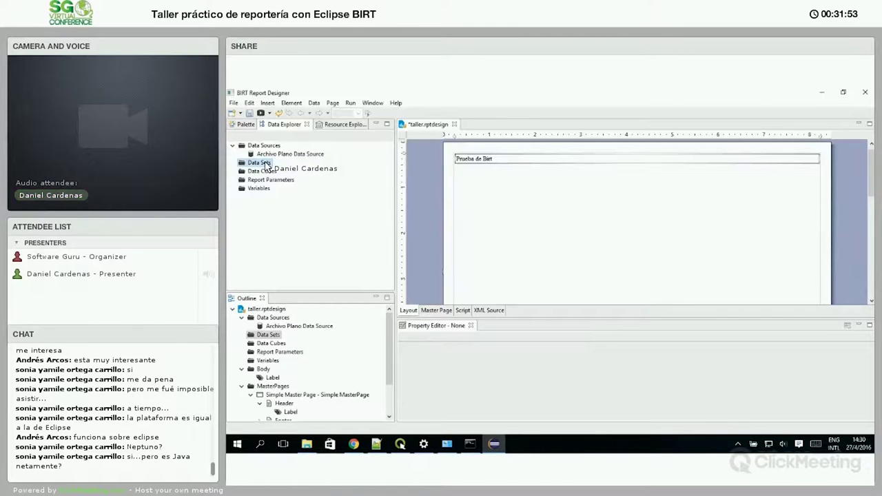
right_click(266, 165)
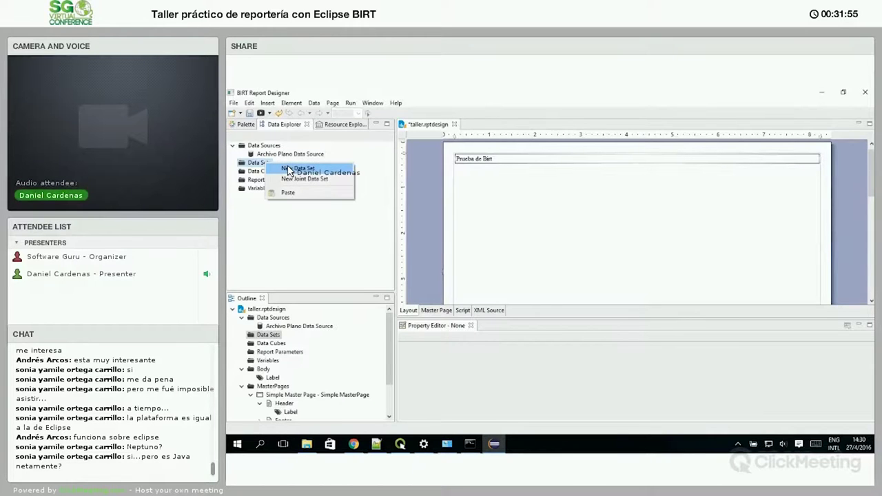
left_click(289, 169)
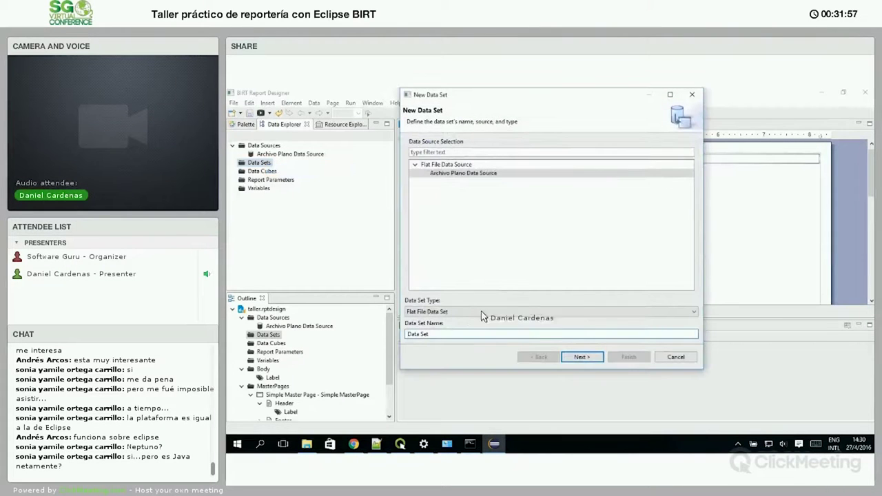
type("Personas")
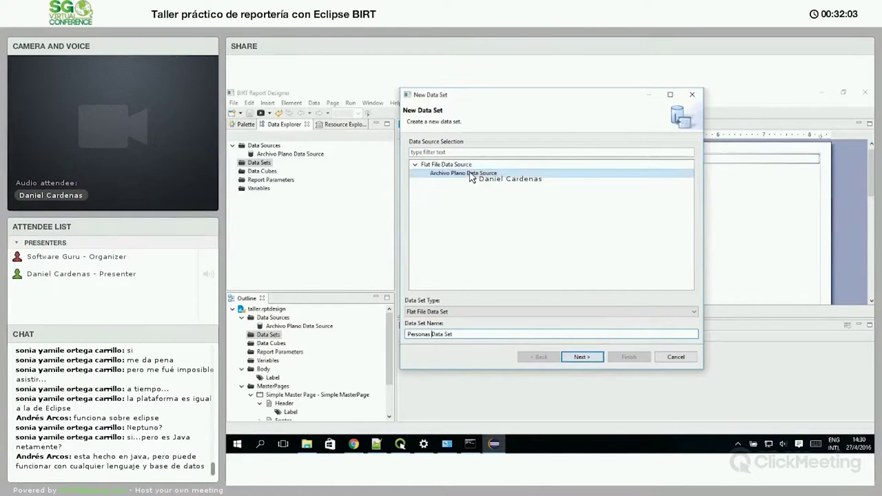
left_click(590, 360)
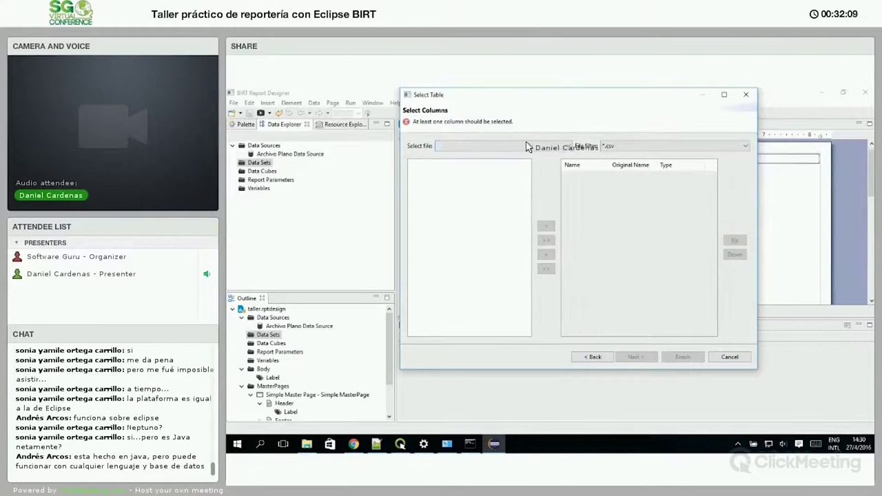
Step: Change the data set's file filter to *.txt and select personas.txt as its file
left_click(619, 149)
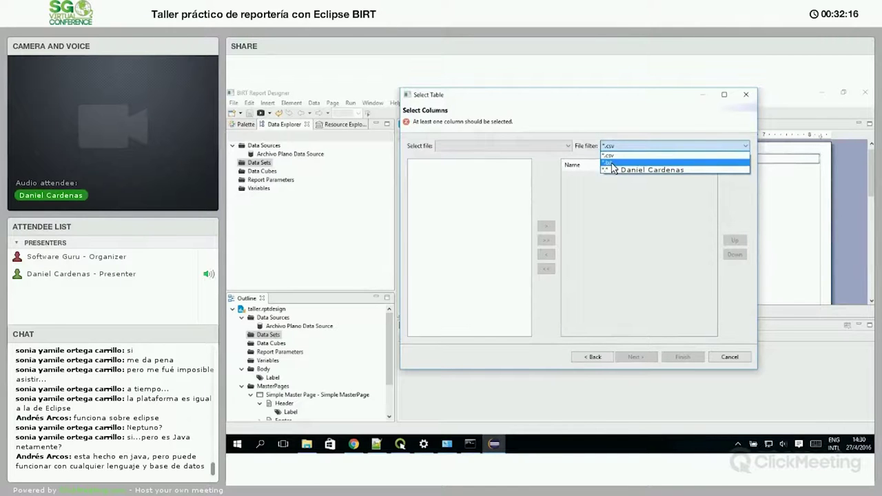
left_click(612, 164)
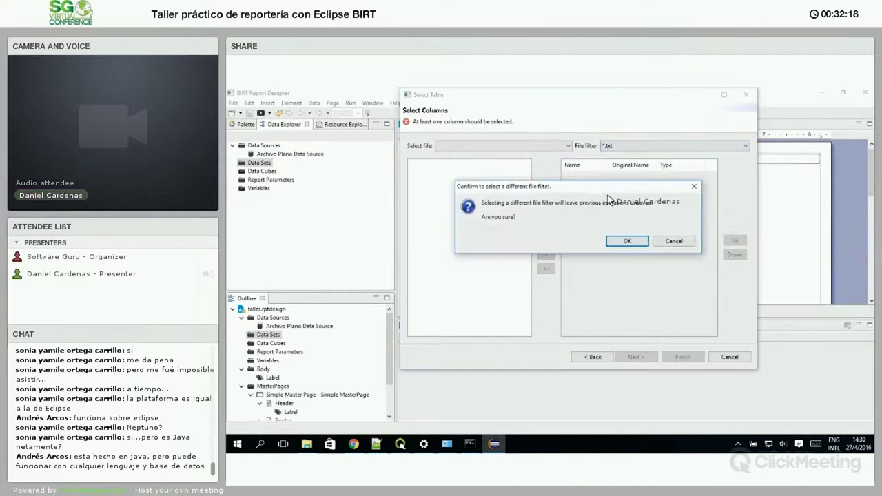
left_click(627, 242)
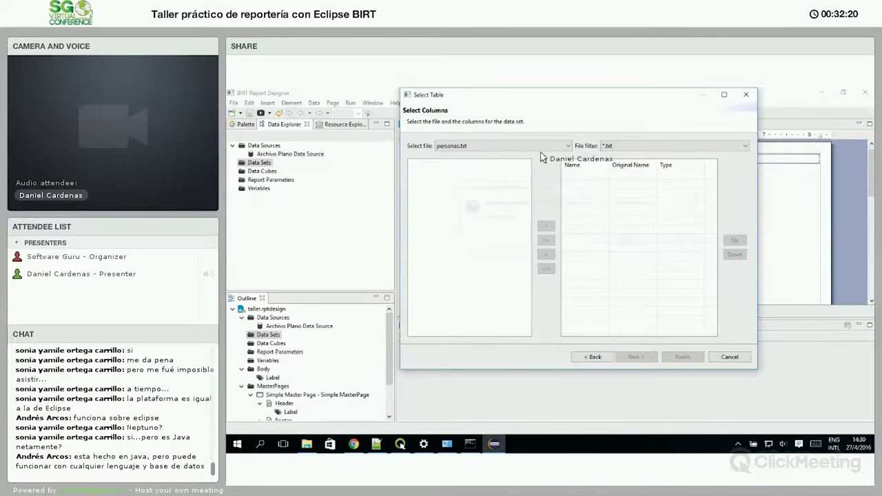
left_click(486, 147)
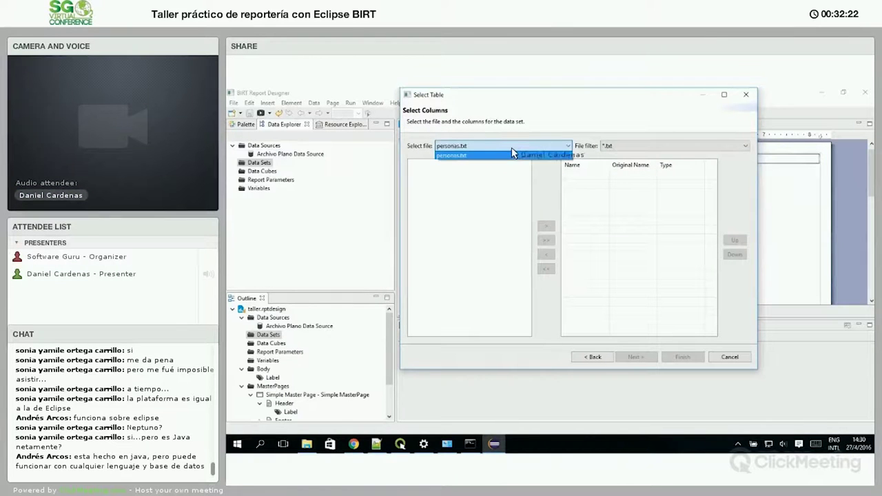
left_click(466, 156)
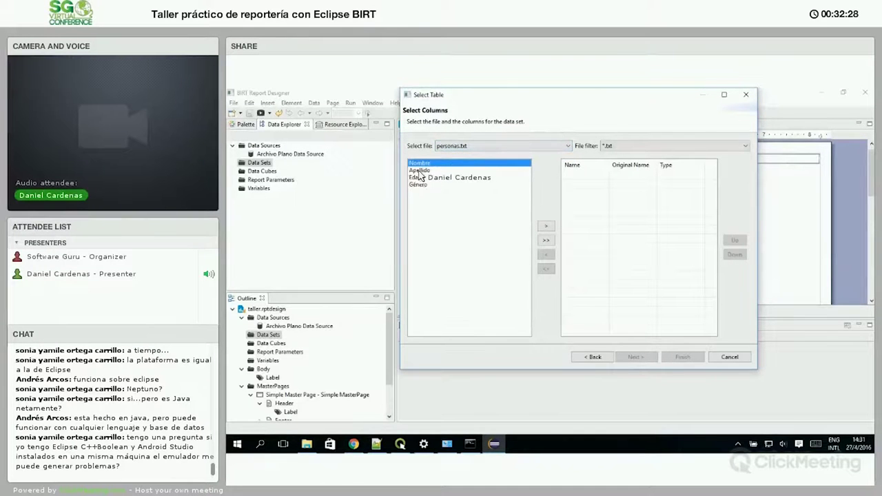
Step: Check the fields in personas.txt in Notepad++, and add the Nombre, Apellido, Edad and Género columns to the data set
left_click(375, 445)
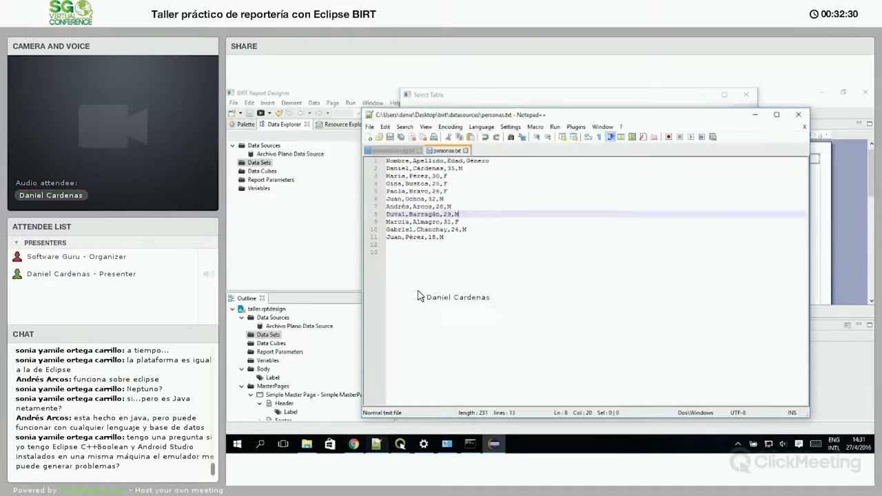
left_click(510, 100)
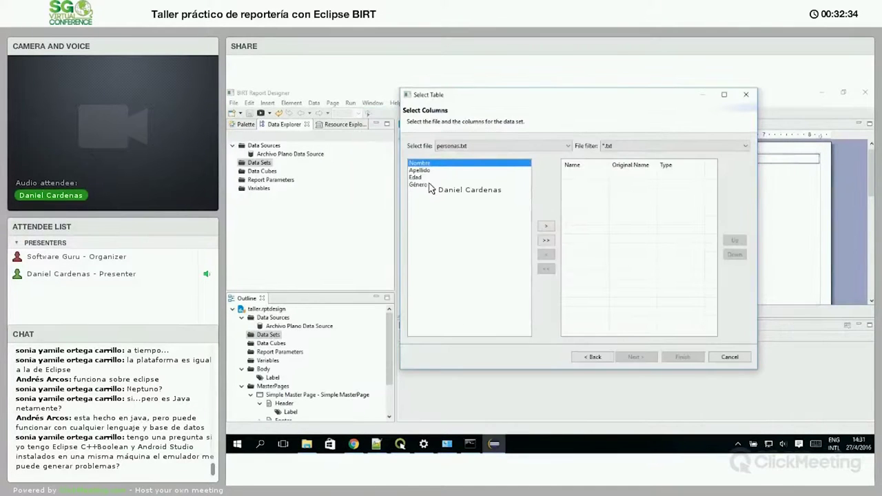
left_click(441, 184, "shift")
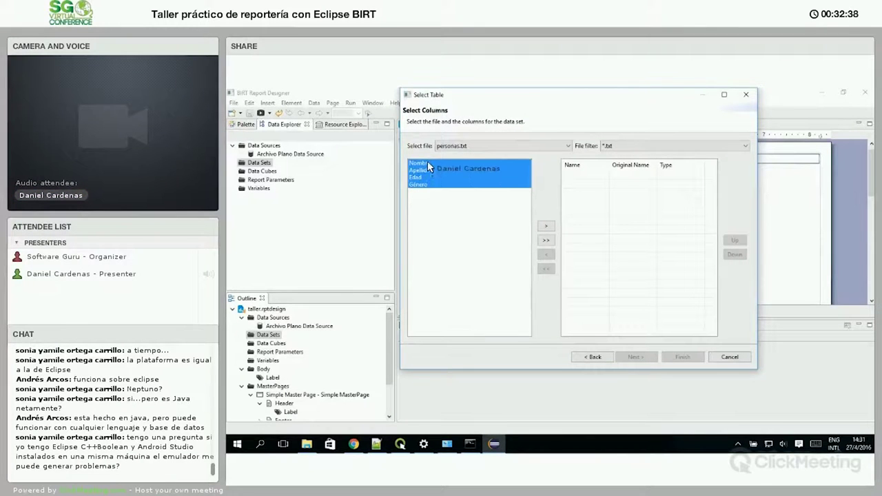
left_click(427, 164)
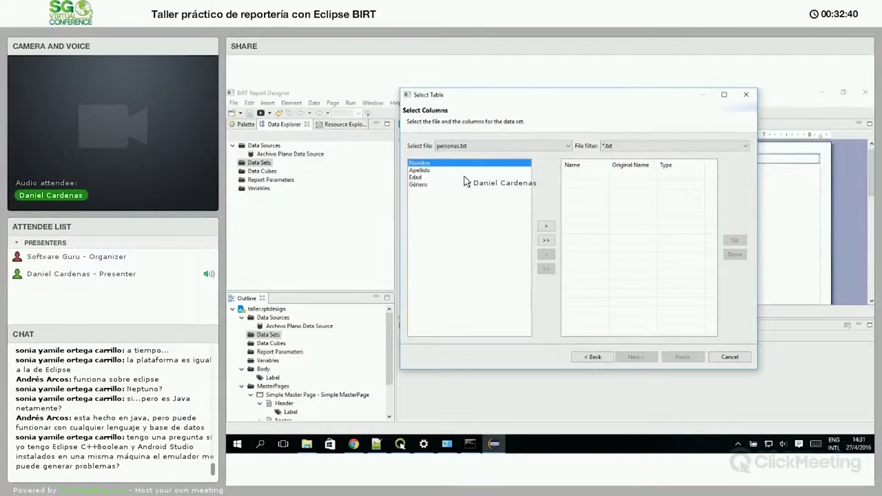
left_click(427, 186, "shift")
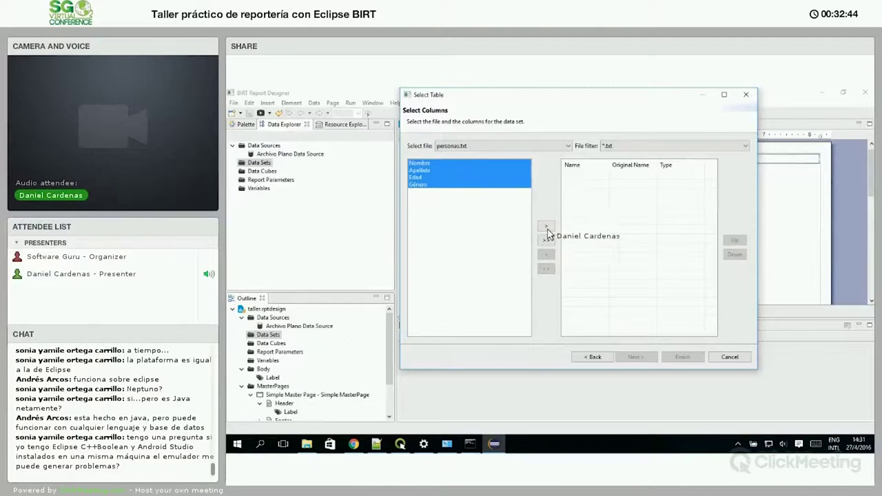
left_click(546, 228)
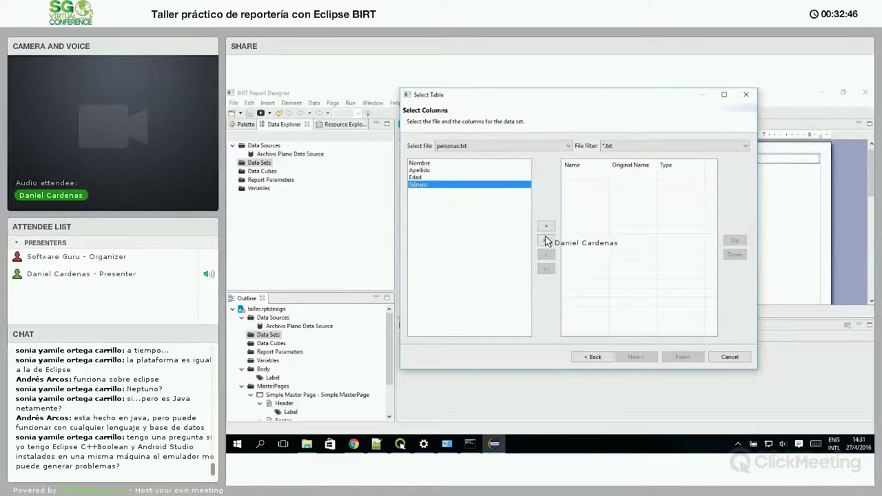
left_click(547, 241)
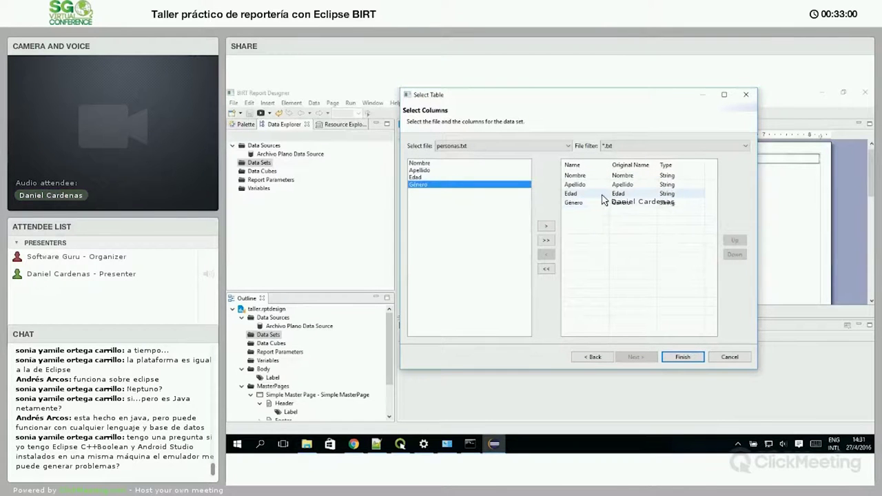
Step: Set the data type of the selected Edad column to Integer
left_click(672, 195)
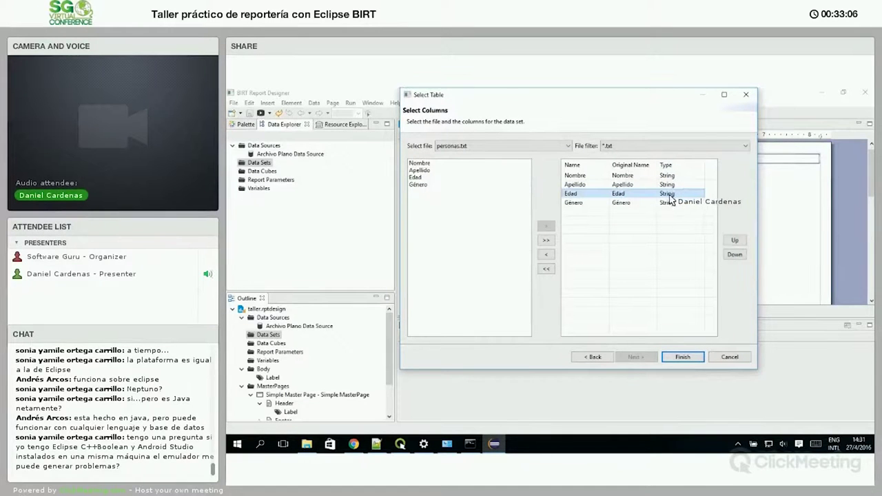
double_click(670, 195)
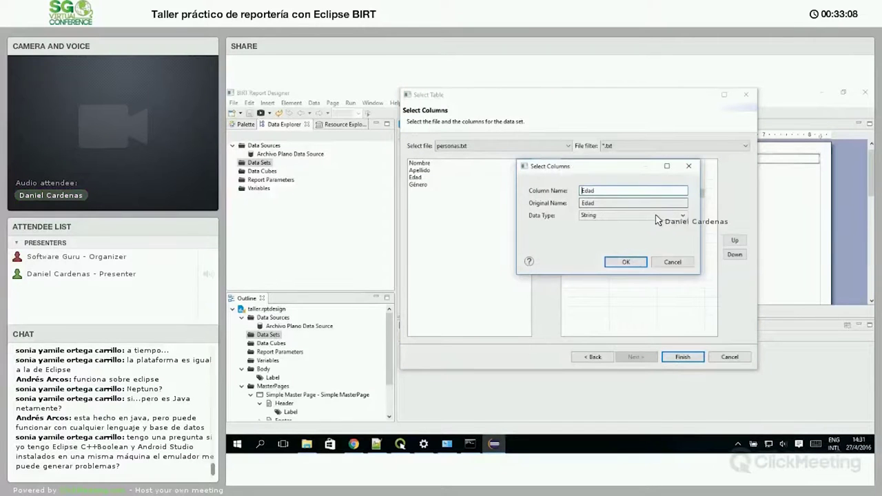
left_click(679, 216)
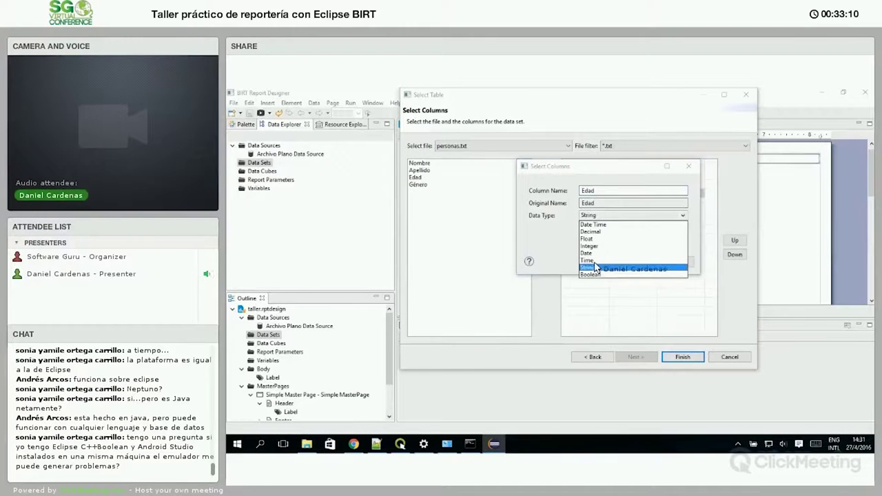
left_click(602, 247)
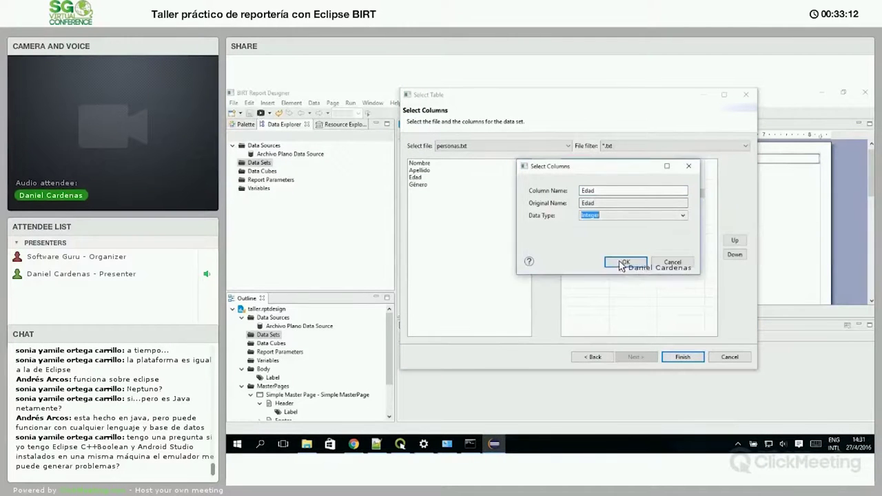
left_click(624, 263)
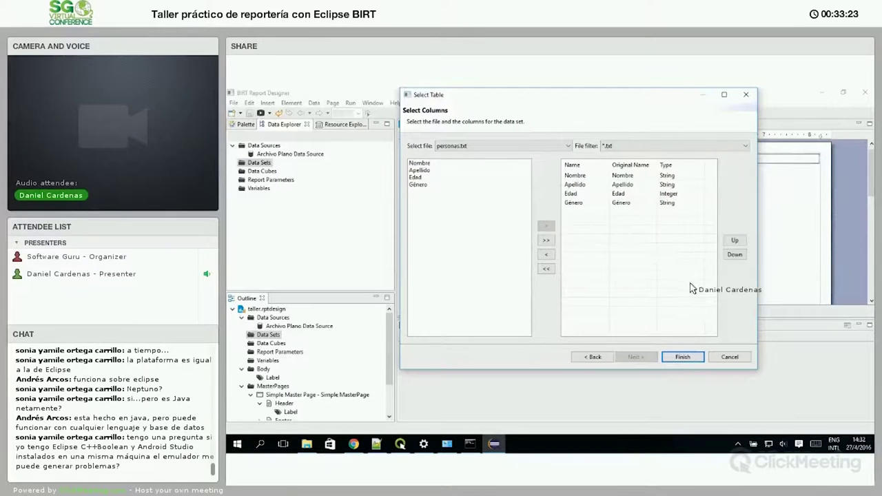
Step: Try moving the Nombre column down the column order and return it to first place
left_click(638, 176)
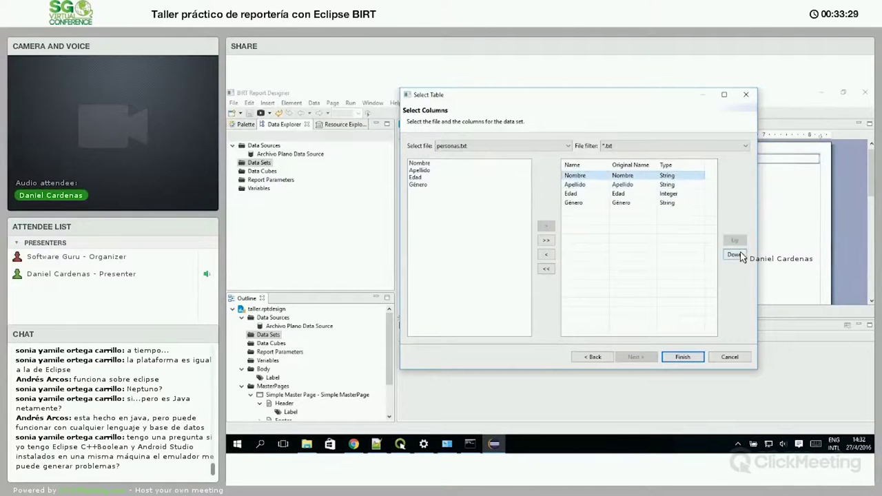
left_click(736, 255)
left_click(736, 254)
left_click(735, 240)
left_click(734, 240)
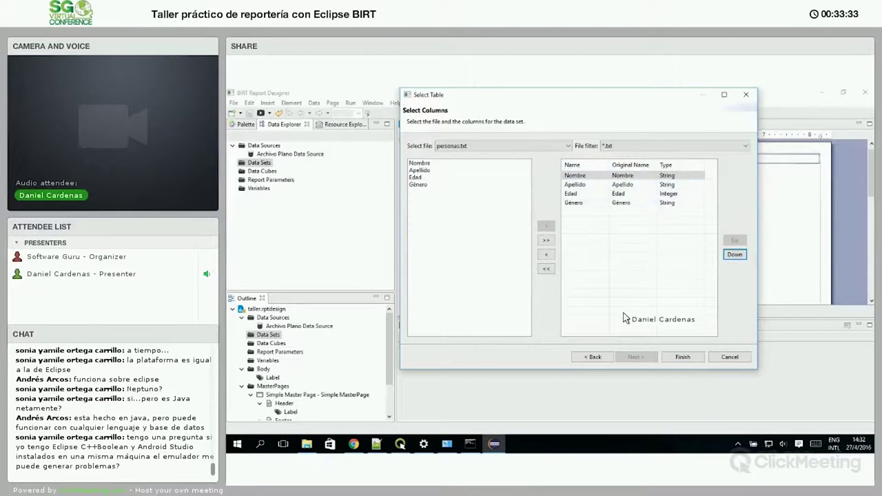
Step: Move the Género column above Edad and finish creating the data set
left_click(662, 203)
left_click(735, 240)
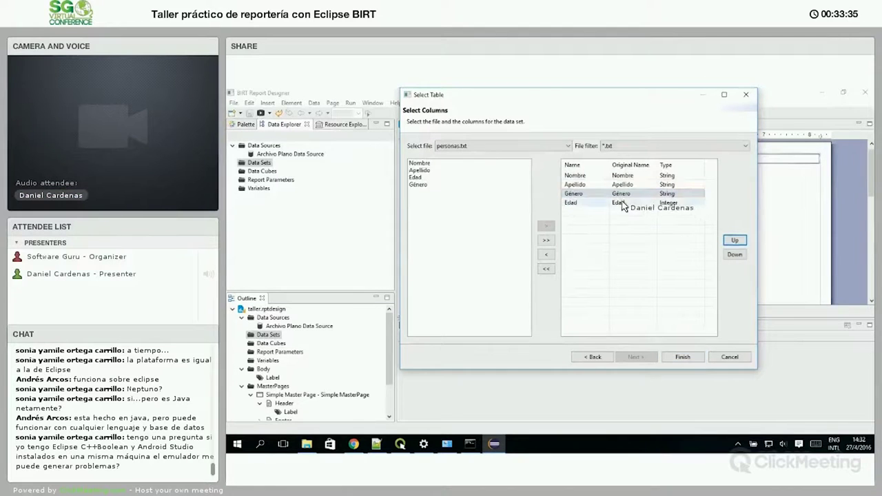
left_click(682, 357)
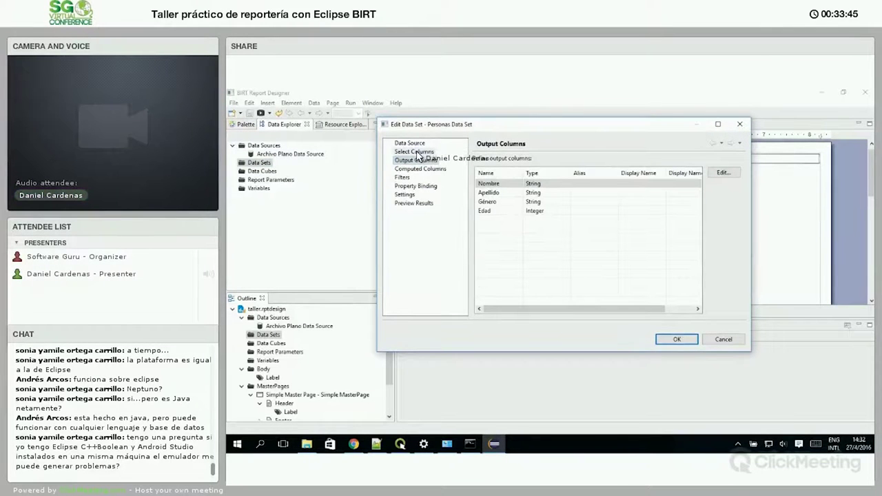
Step: Review the data set's selected and output columns, and compare its preview results with personas.txt in Notepad++
left_click(417, 153)
left_click(425, 161)
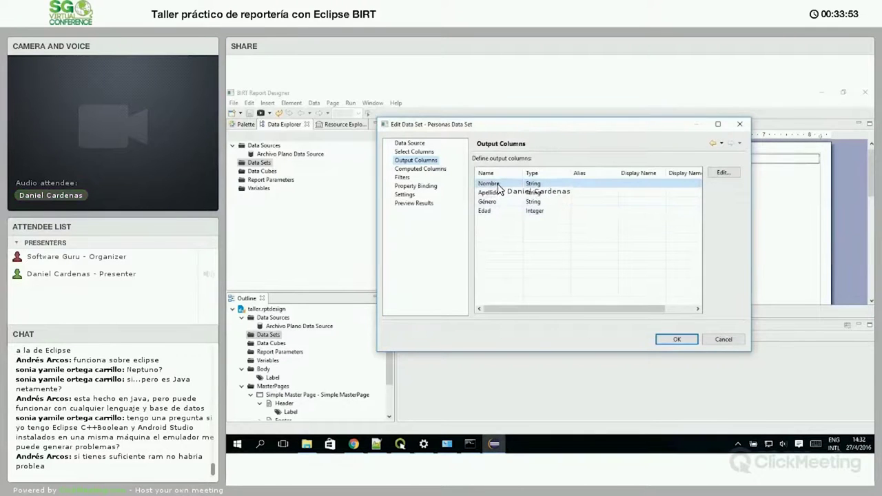
left_click(413, 204)
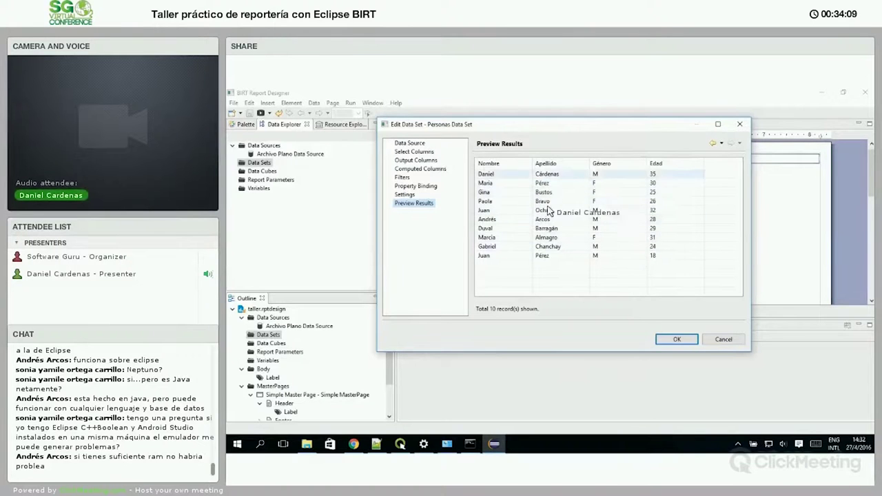
left_click(384, 443)
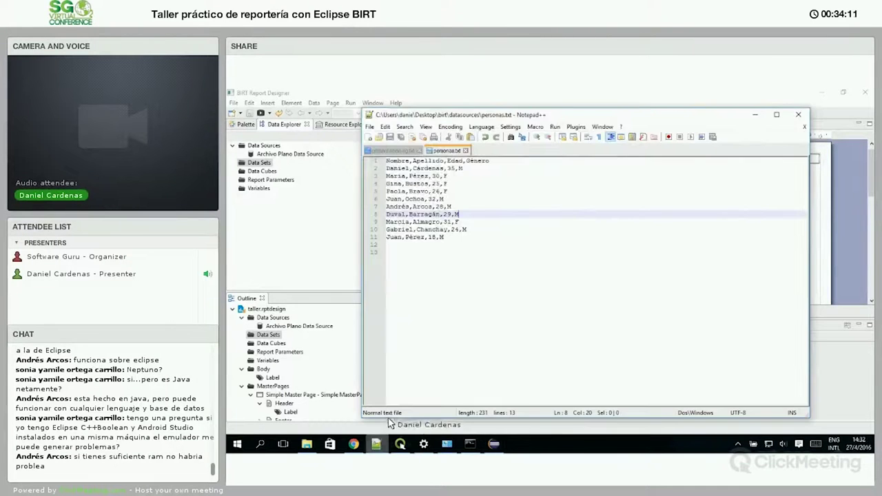
left_click(427, 237)
left_click(378, 444)
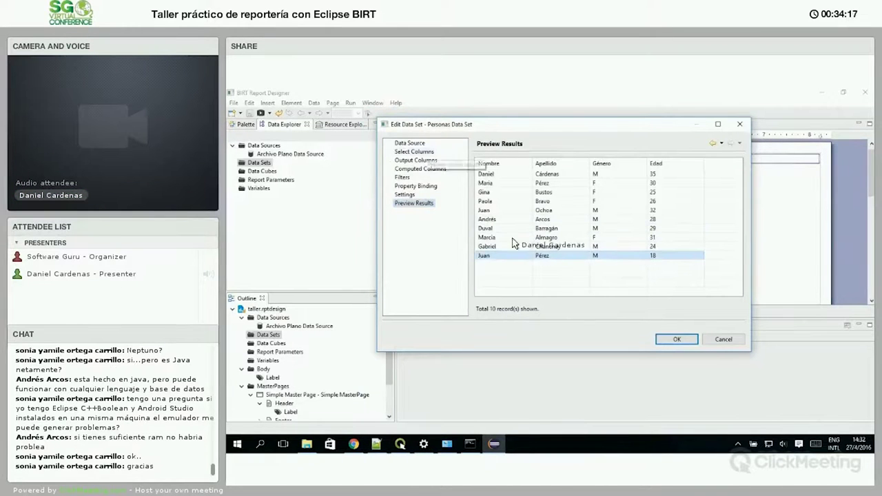
Step: Accept the Personas Data Set settings and save the report
left_click(672, 339)
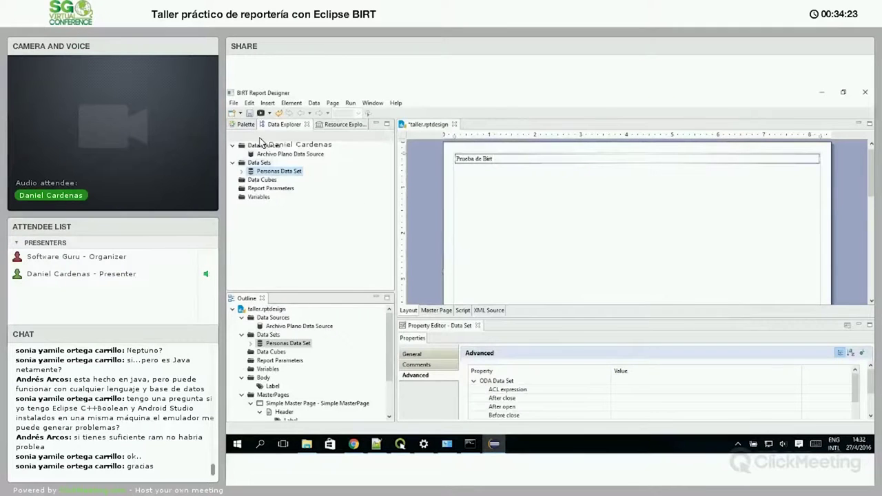
left_click(249, 114)
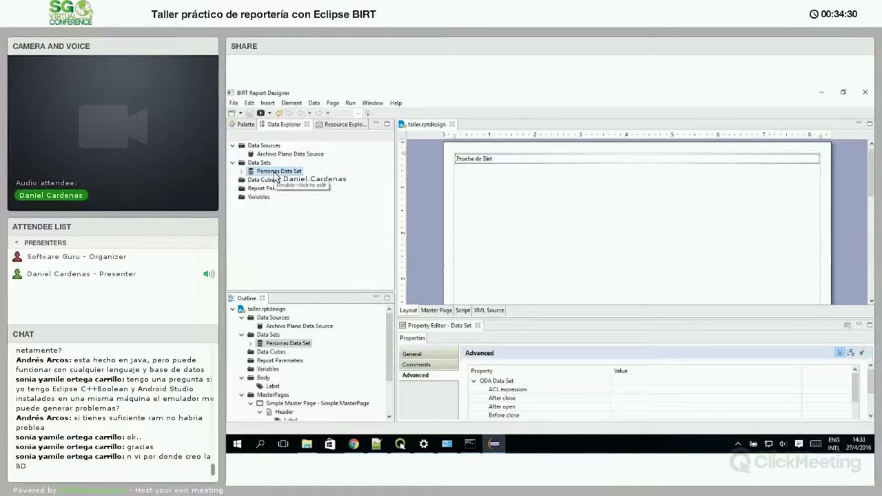
Step: Insert Personas Data Set as a table below the Prueba de Birt label, binding all of its columns
left_click_drag(281, 176, 484, 196)
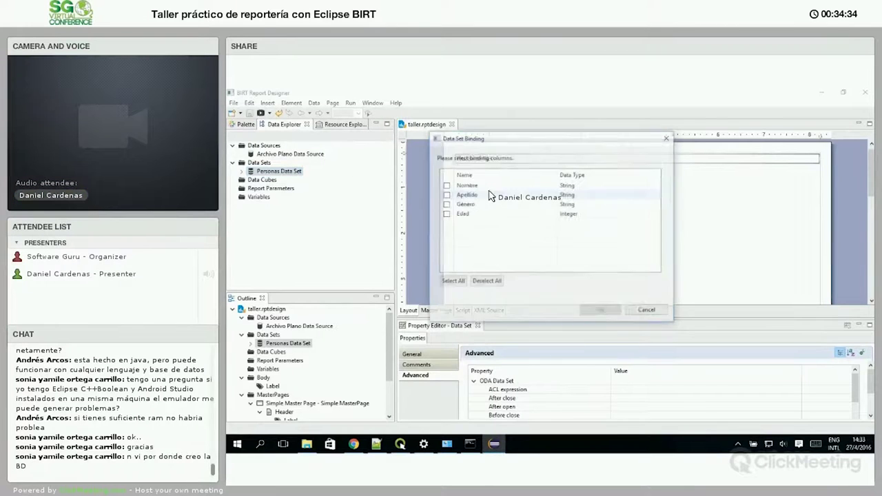
left_click_drag(445, 137, 501, 208)
left_click(495, 336)
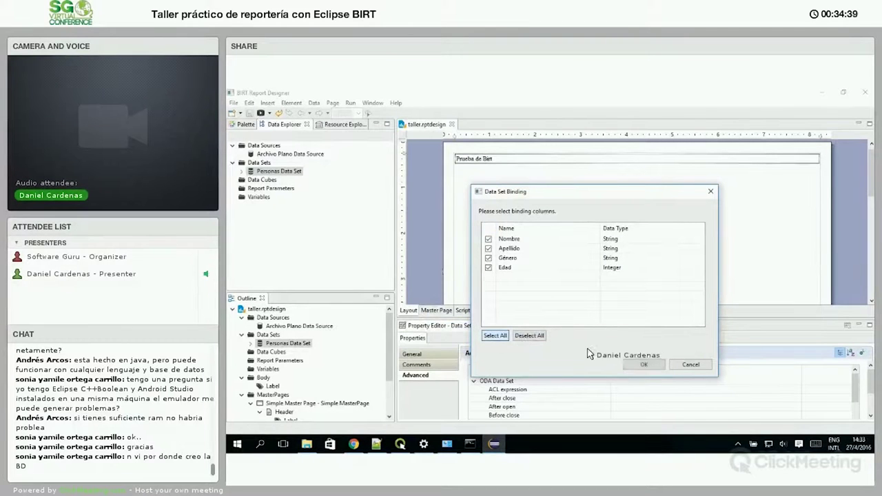
left_click(644, 365)
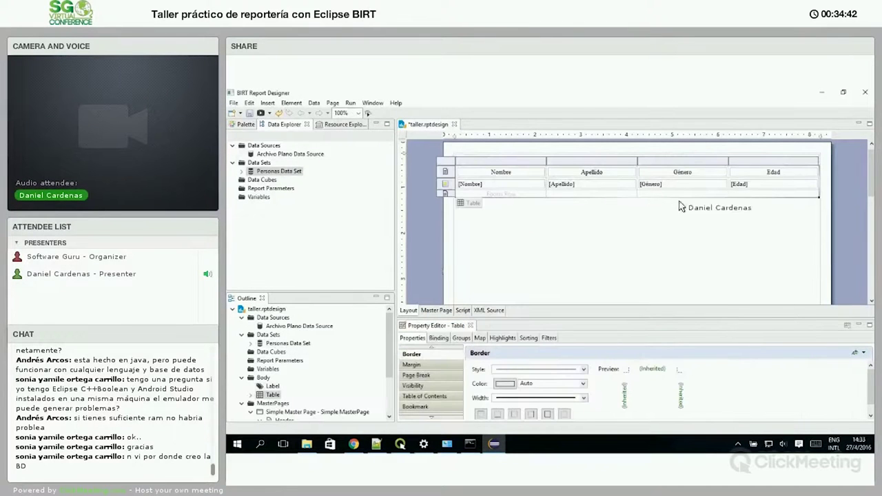
Step: Examine the new table's header labels, detail row data fields and footer row in the report layout
left_click(516, 168)
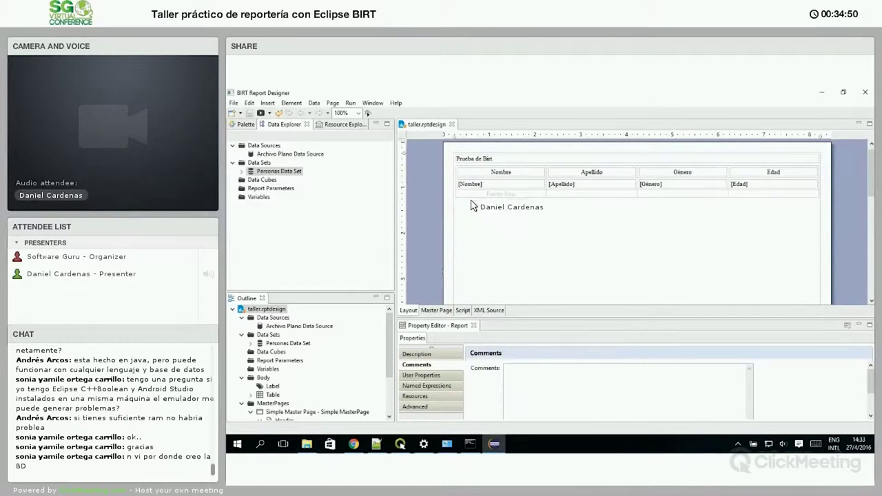
left_click(576, 173)
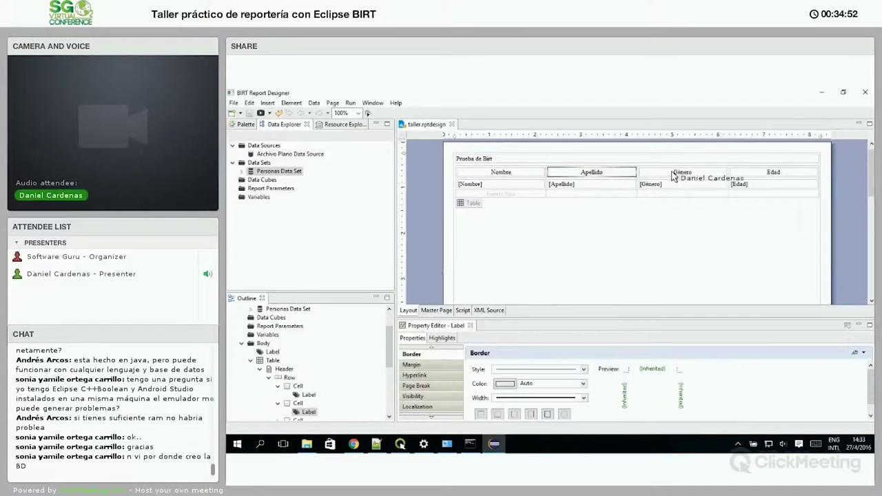
left_click(769, 173)
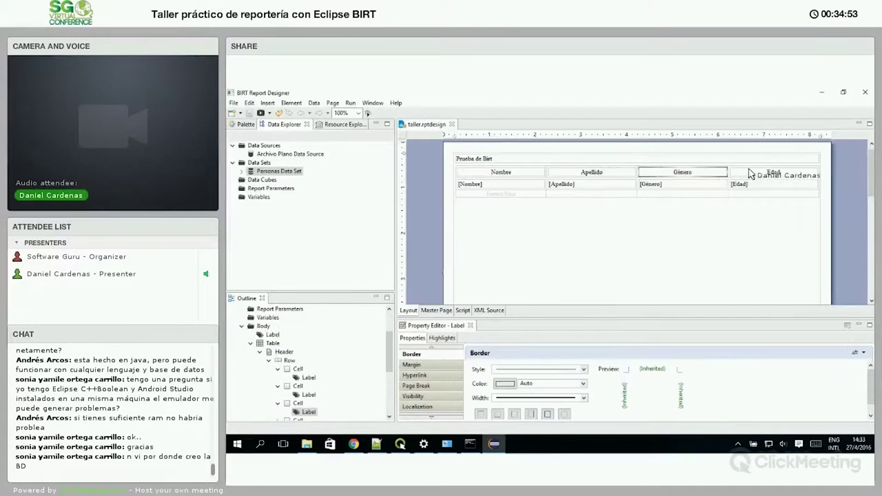
left_click(499, 185)
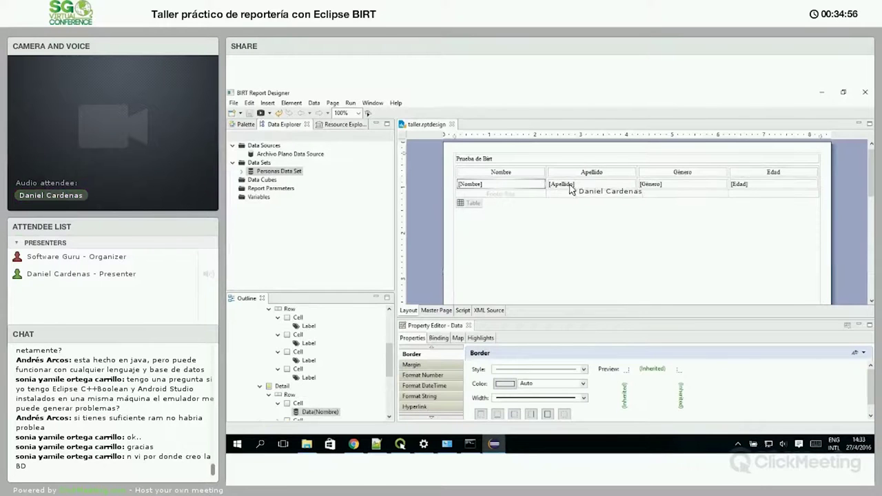
left_click(639, 186)
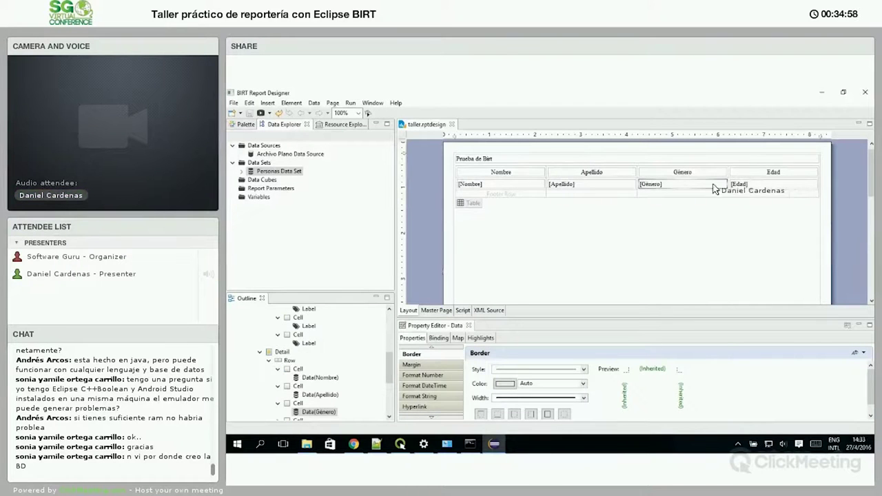
left_click(518, 187)
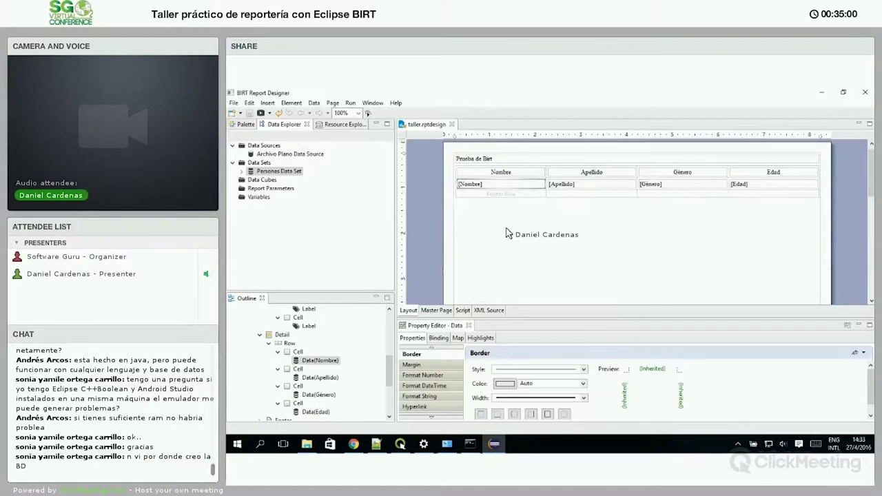
left_click(460, 196)
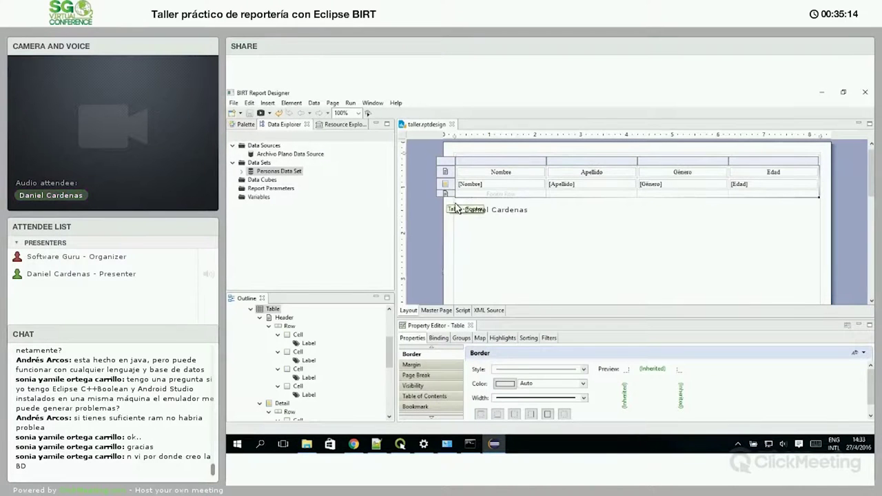
left_click(471, 232)
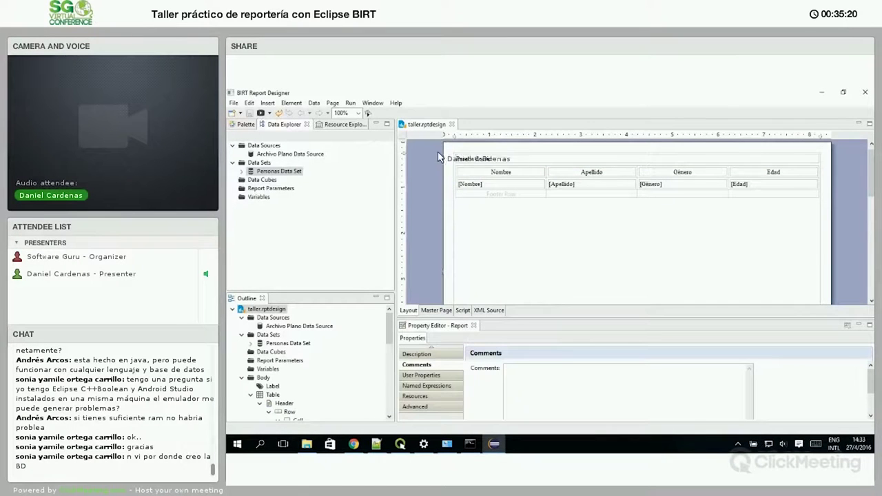
Step: Run the report in the web viewer and allow birt through Windows Firewall on public networks
left_click(270, 113)
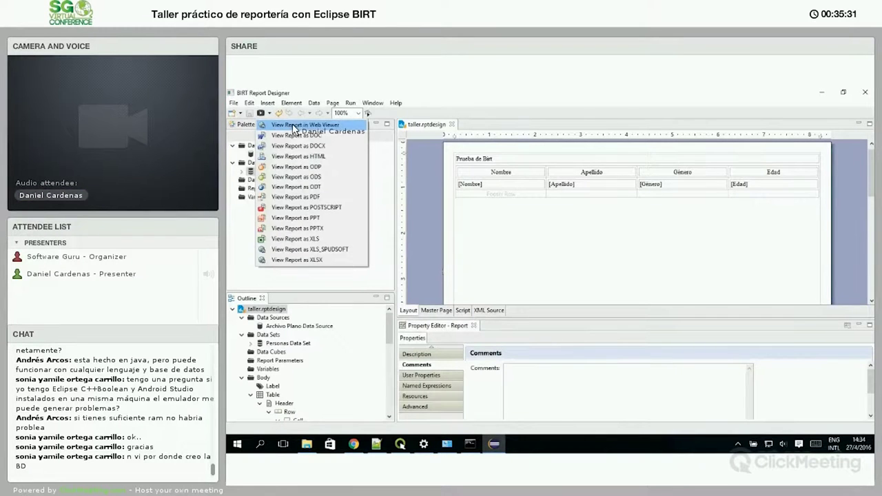
left_click(295, 126)
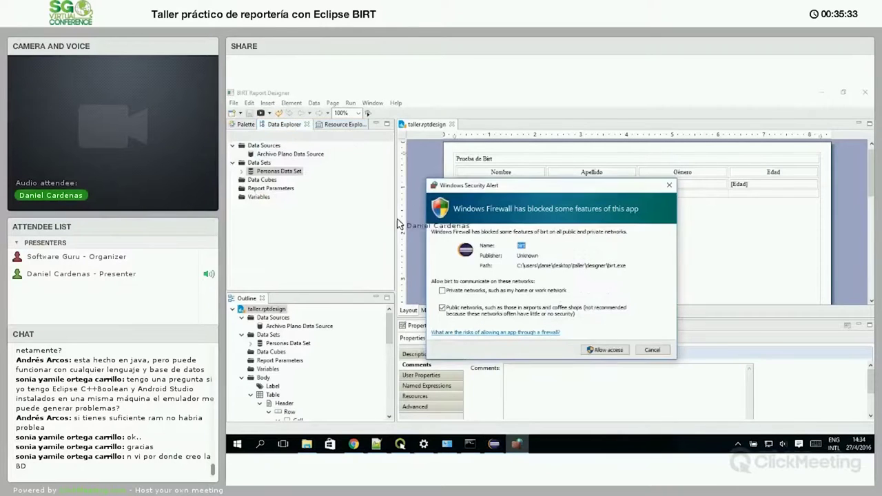
left_click(609, 351)
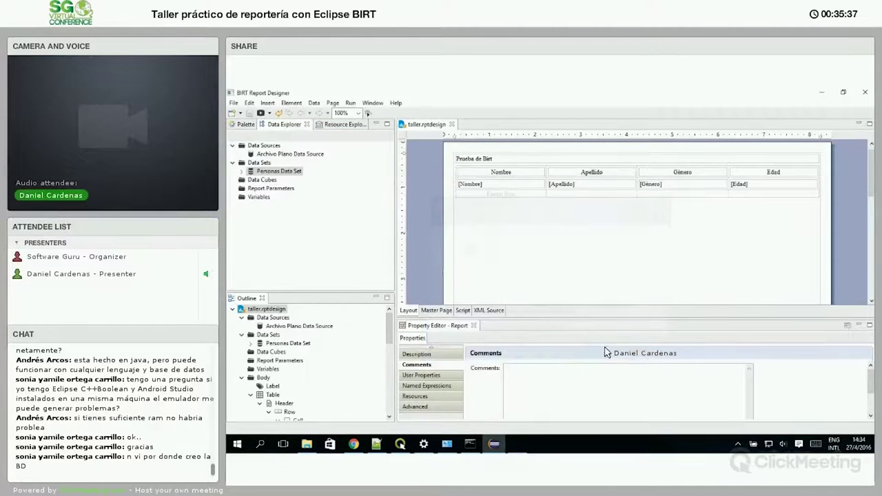
Step: Open the Web Browser preferences and start adding a new external web browser
left_click(269, 114)
left_click(370, 102)
left_click(373, 103)
left_click(376, 128)
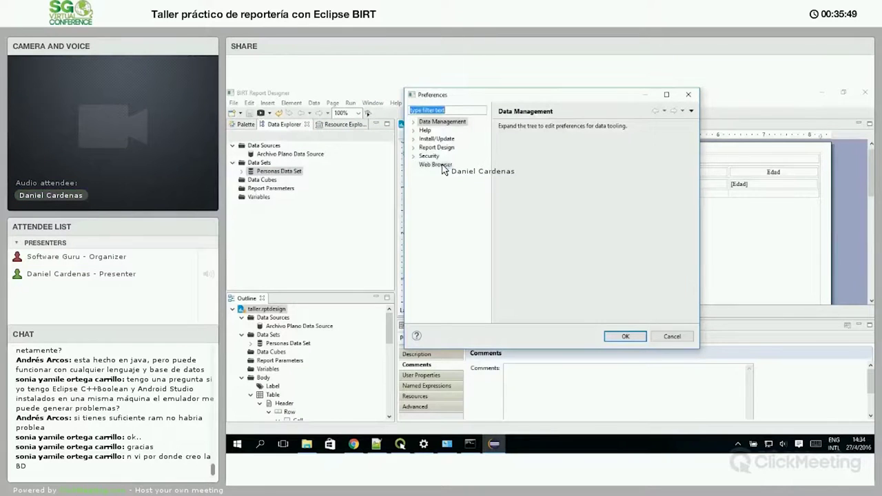
left_click(442, 166)
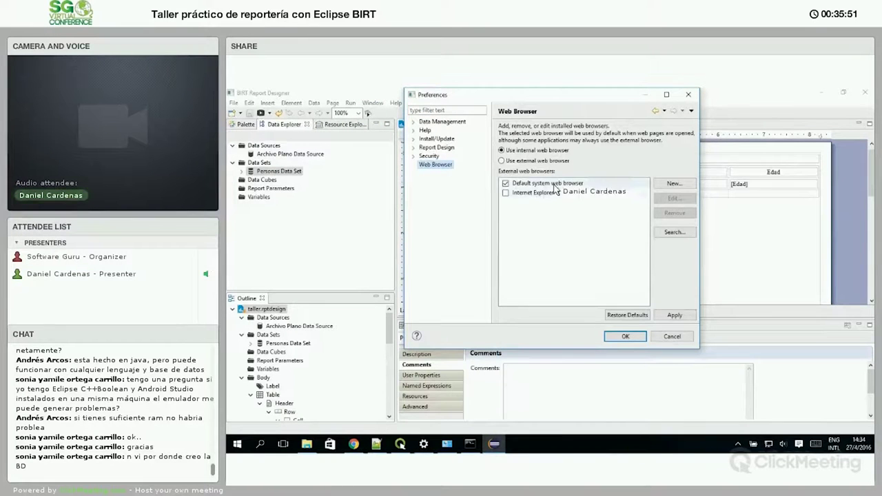
left_click(673, 184)
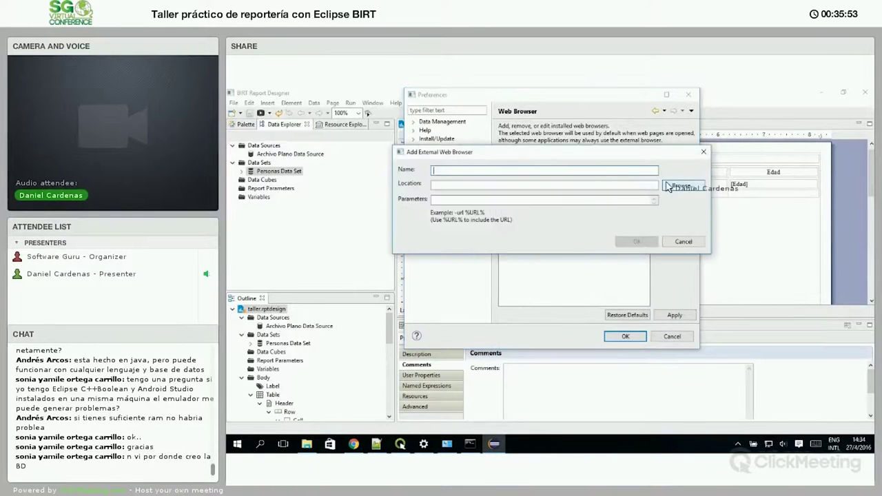
Step: Set the external browser's location to C:\Program Files (x86)\Google\Chrome\Application\chrome.exe
left_click(675, 187)
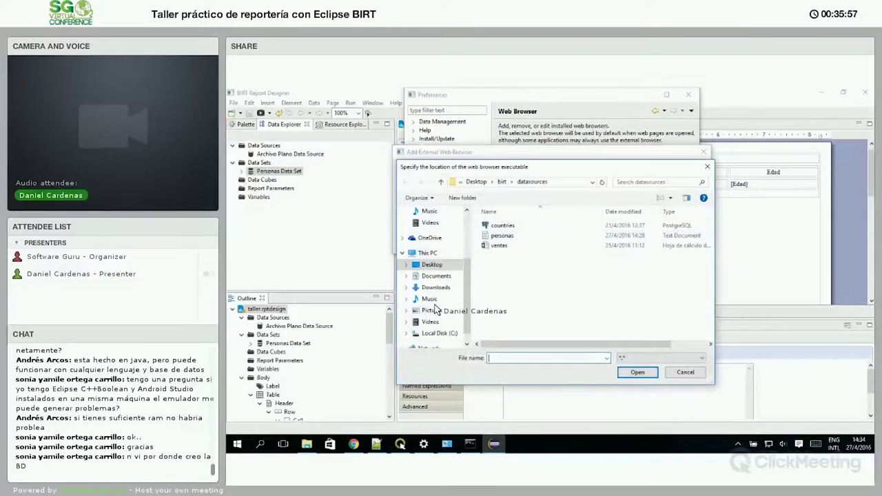
left_click(439, 333)
double_click(508, 246)
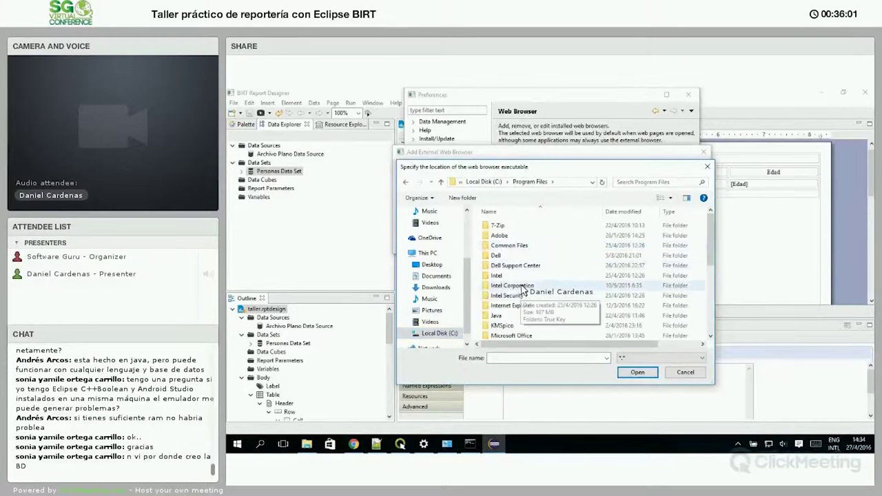
scroll(522, 293, "down", 2)
scroll(522, 293, "up", 2)
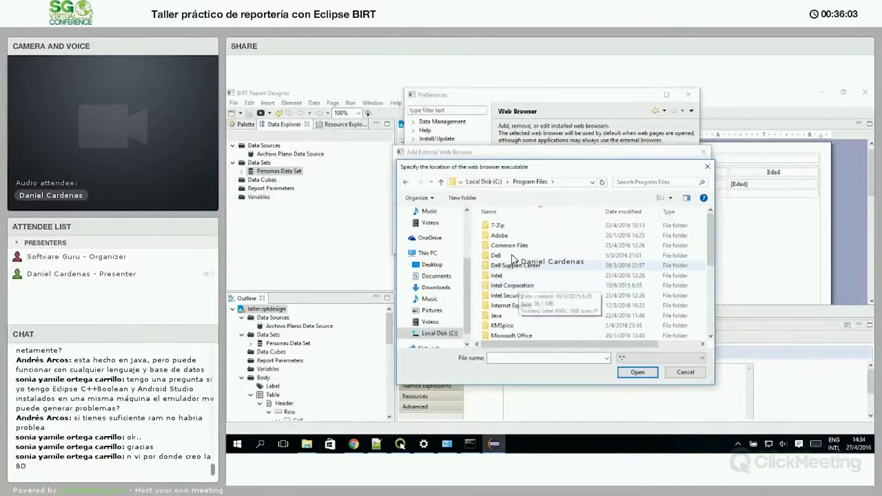
scroll(511, 267, "down", 4)
scroll(510, 275, "up", 3)
scroll(509, 276, "up", 1)
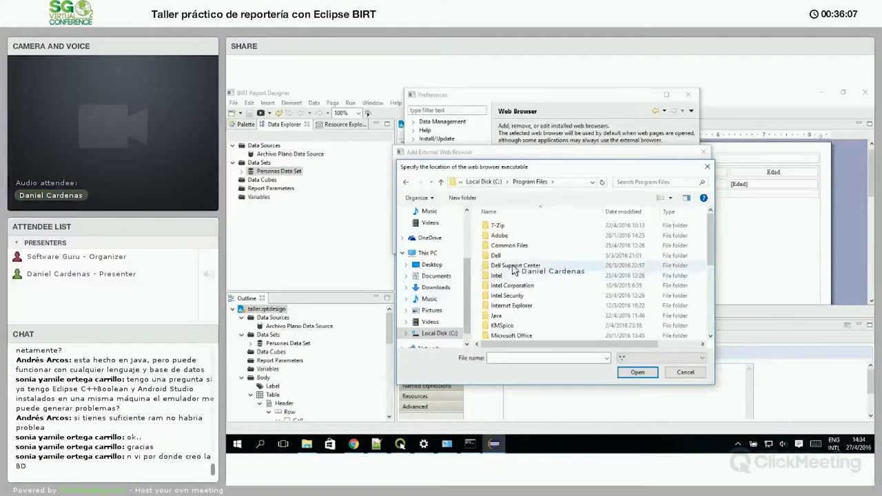
key("alt+Up")
double_click(513, 272)
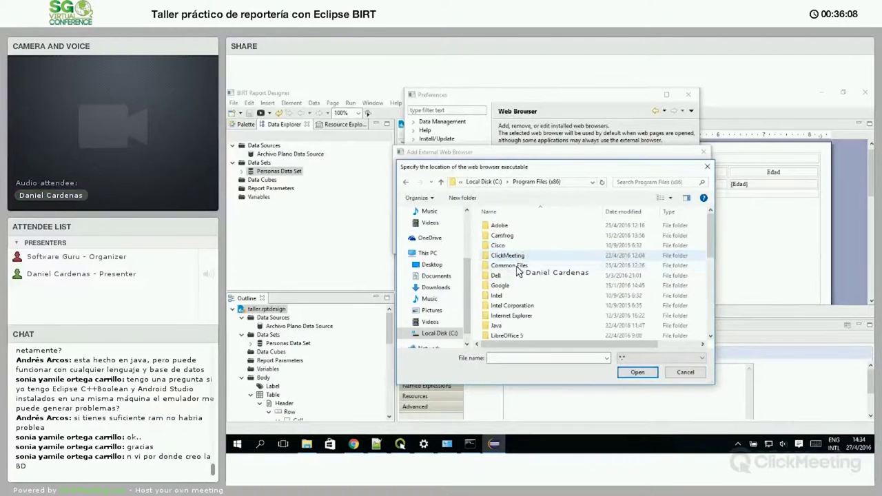
double_click(506, 283)
double_click(506, 228)
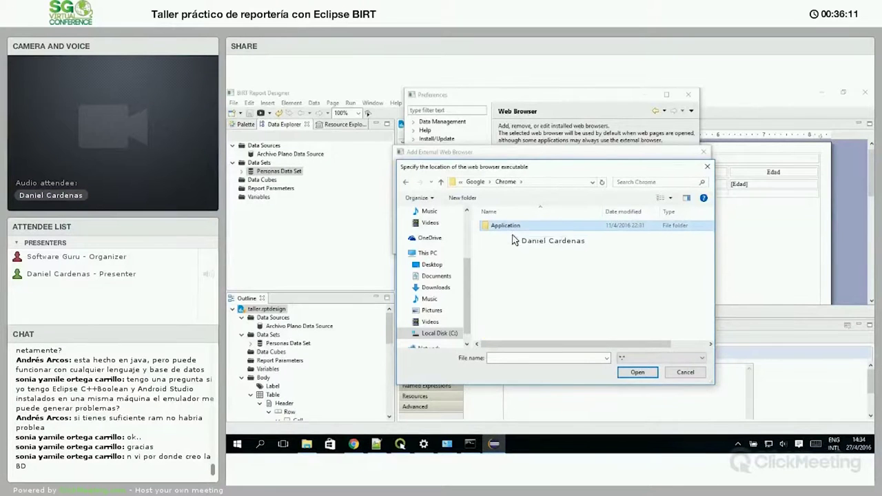
double_click(506, 225)
left_click(514, 246)
left_click(638, 373)
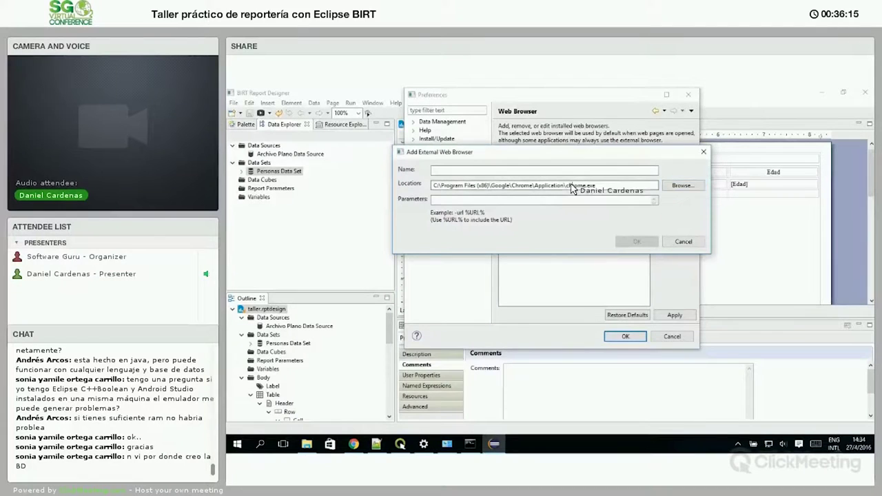
Step: Name the new external browser Chrome, add it to the list and accept the preferences
left_click_drag(568, 186, 597, 186)
key("ctrl+c")
left_click(641, 170)
key("ctrl+v")
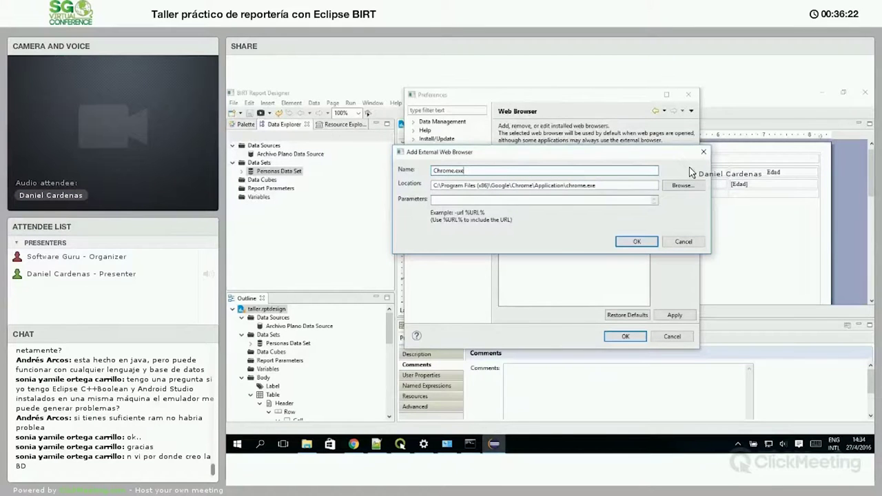
key("BackSpace")
key("BackSpace")
key("BackSpace")
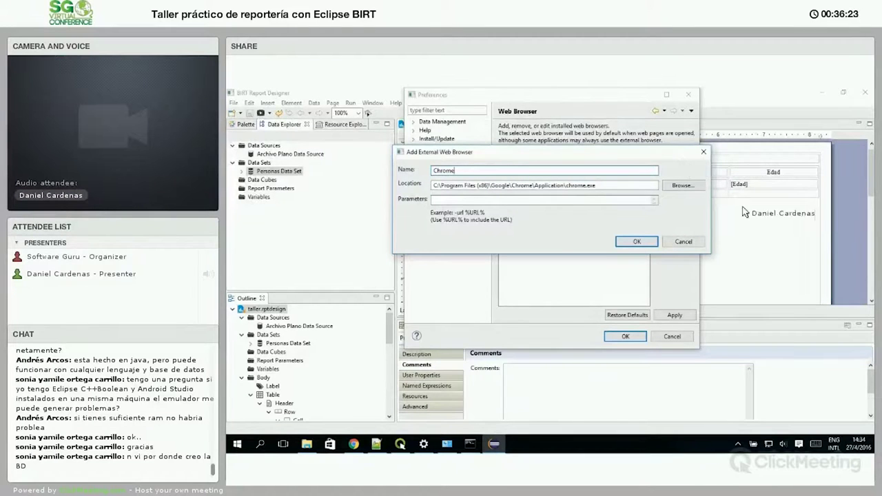
left_click(635, 241)
left_click(506, 202)
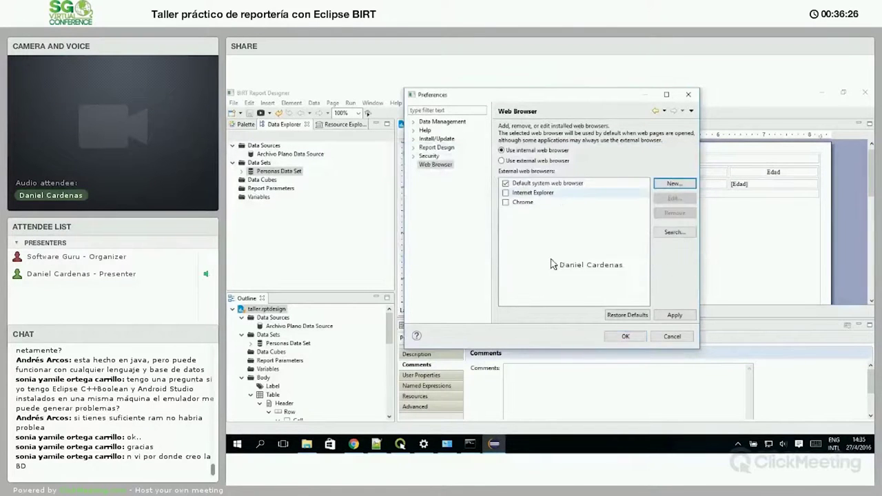
left_click(626, 336)
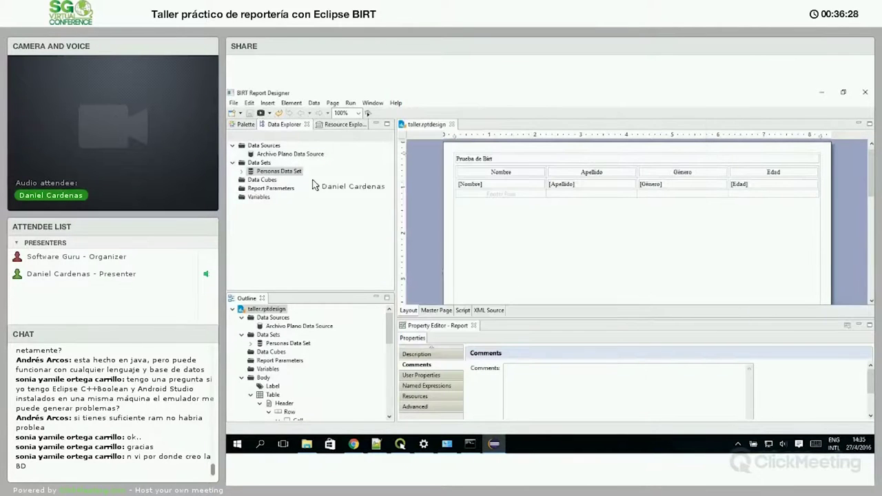
Step: View the report in the web viewer and examine its title, Prueba de Birt label, column headers and data rows
left_click(268, 113)
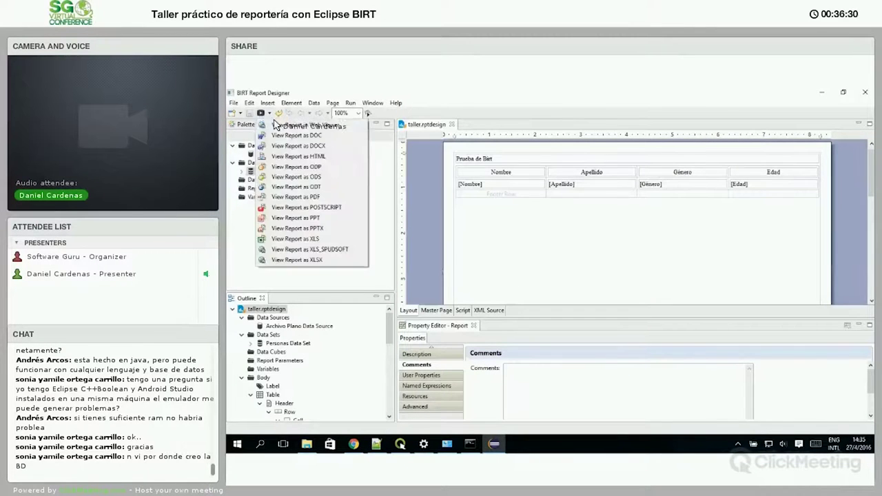
left_click(296, 122)
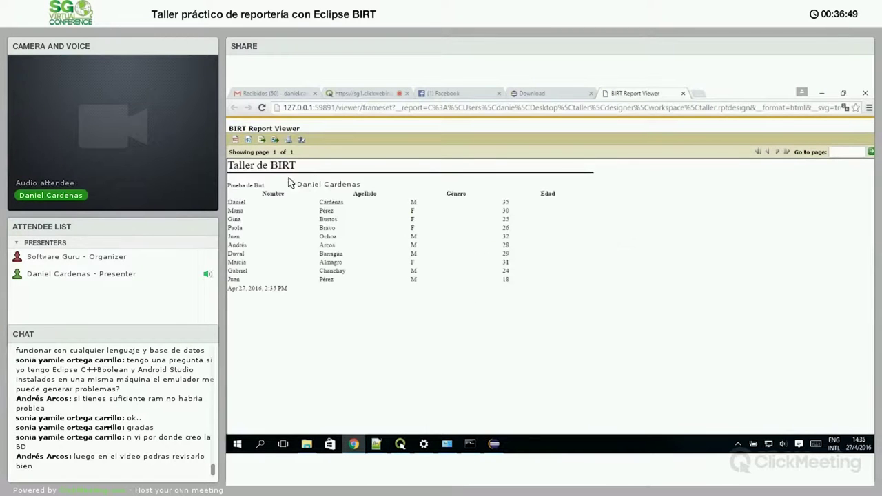
left_click_drag(228, 166, 295, 167)
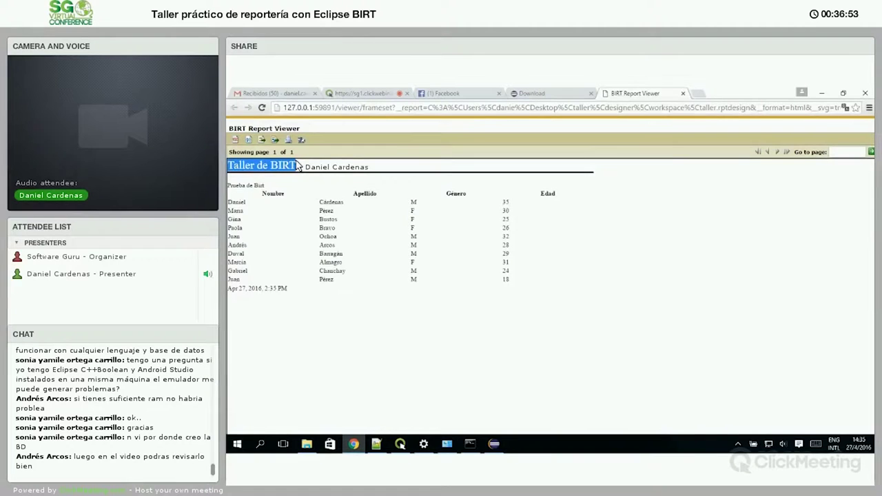
left_click_drag(228, 186, 270, 191)
left_click(276, 202)
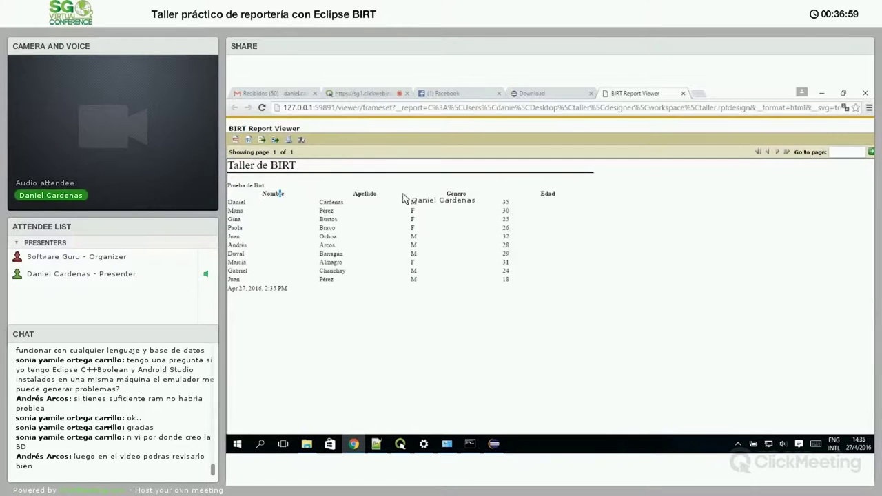
left_click_drag(405, 198, 563, 197)
left_click(304, 234)
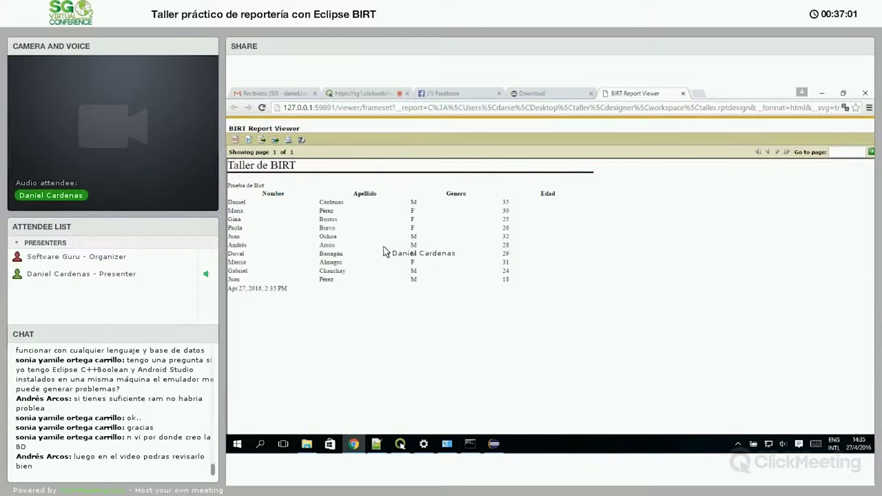
Step: Select the table in BIRT Report Designer and compare its detail row with the records rendered in the browser
left_click(493, 446)
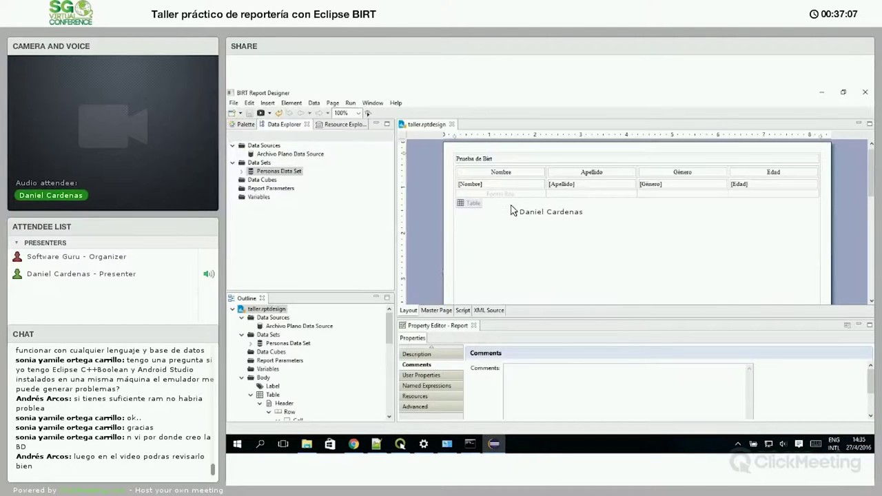
left_click(475, 206)
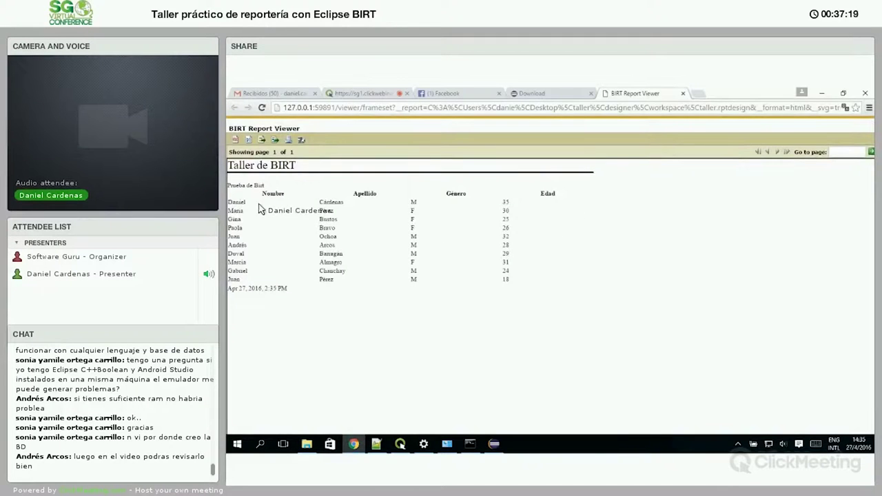
left_click_drag(325, 206, 310, 208)
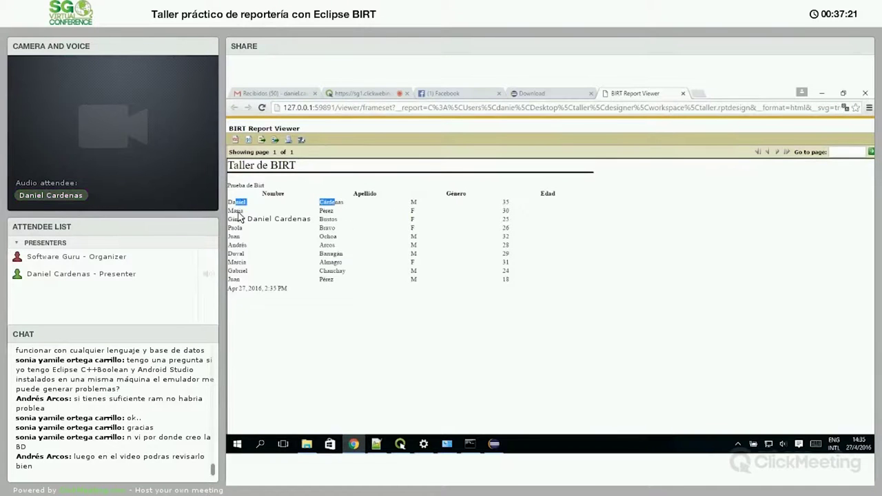
left_click(326, 209)
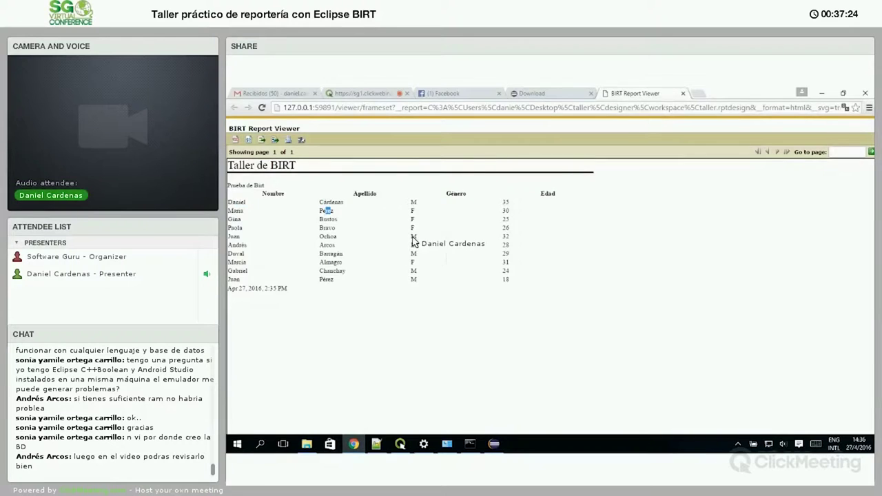
Step: Back in BIRT Report Designer, start a new highlight for the table and build its condition expression row.__rownum%2 from the RowNum binding
key("alt+Tab")
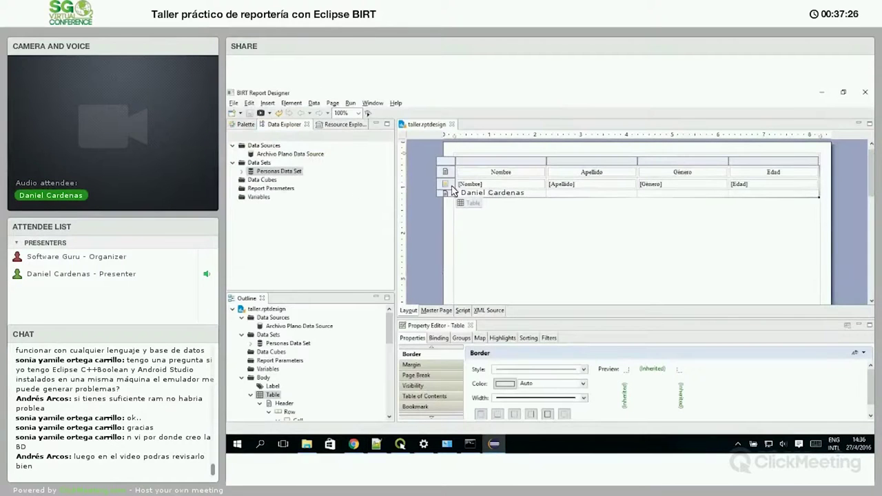
left_click(502, 338)
left_click(414, 338)
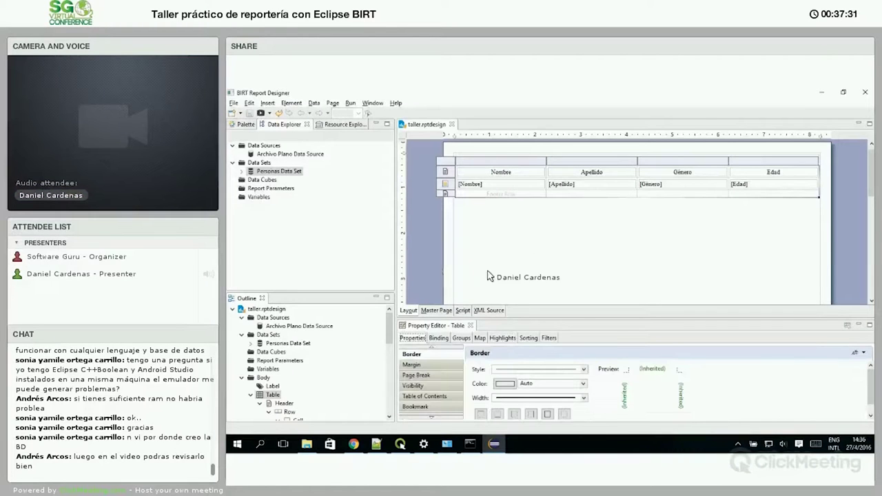
left_click(502, 338)
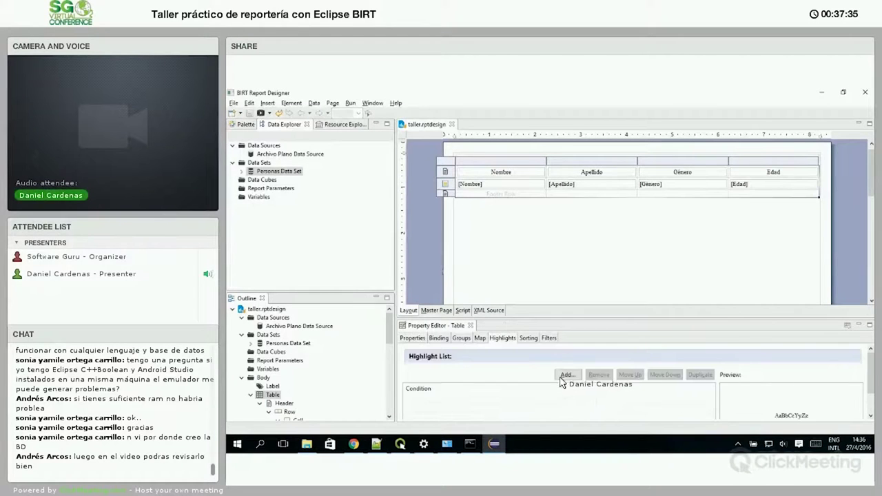
left_click(563, 373)
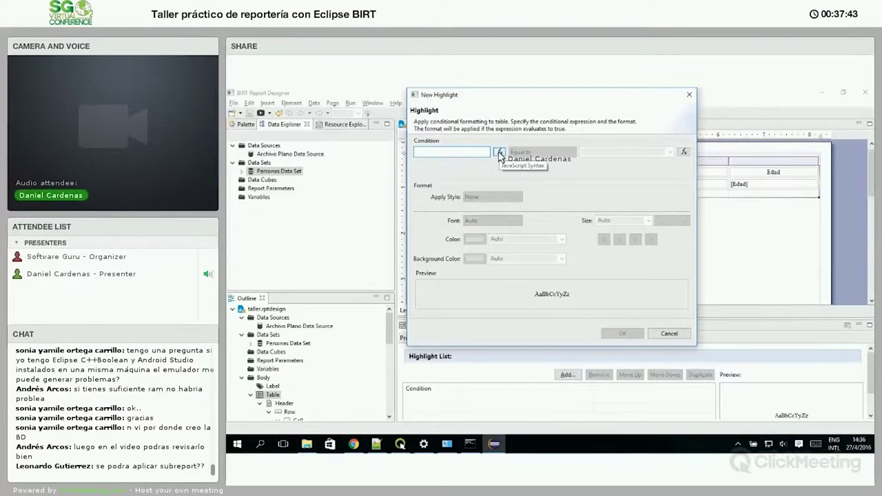
left_click(500, 153)
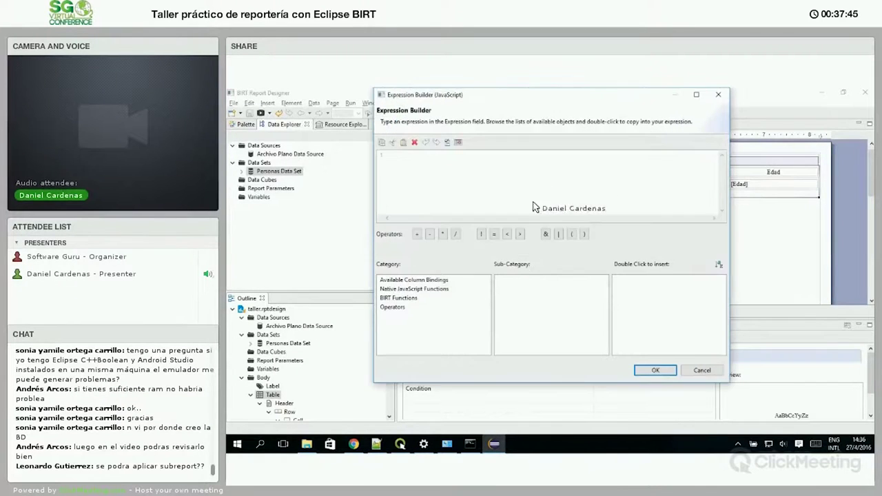
left_click(449, 282)
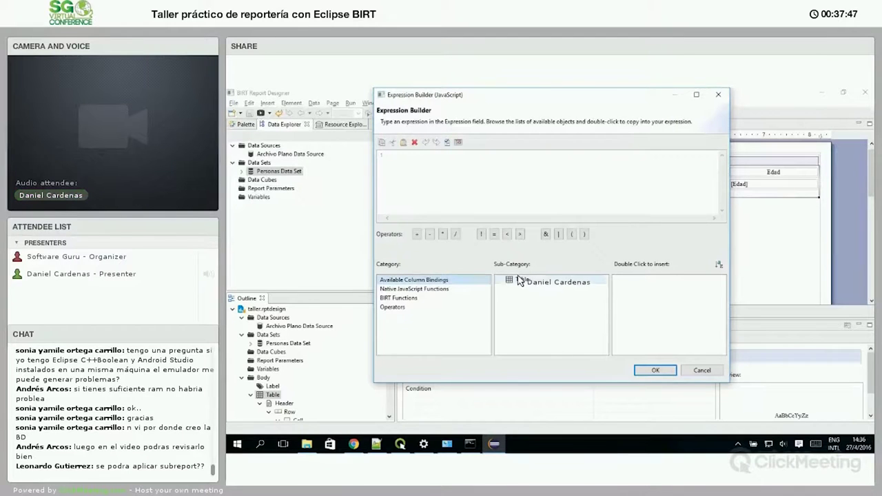
left_click(510, 280)
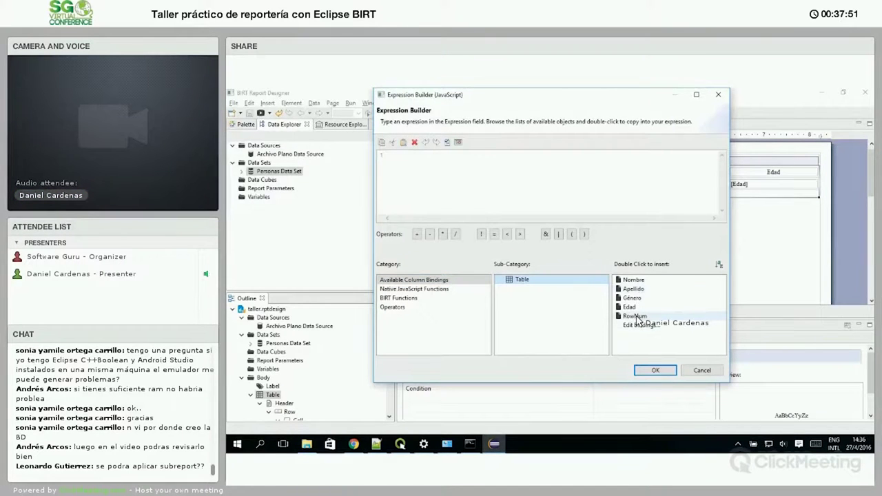
double_click(635, 316)
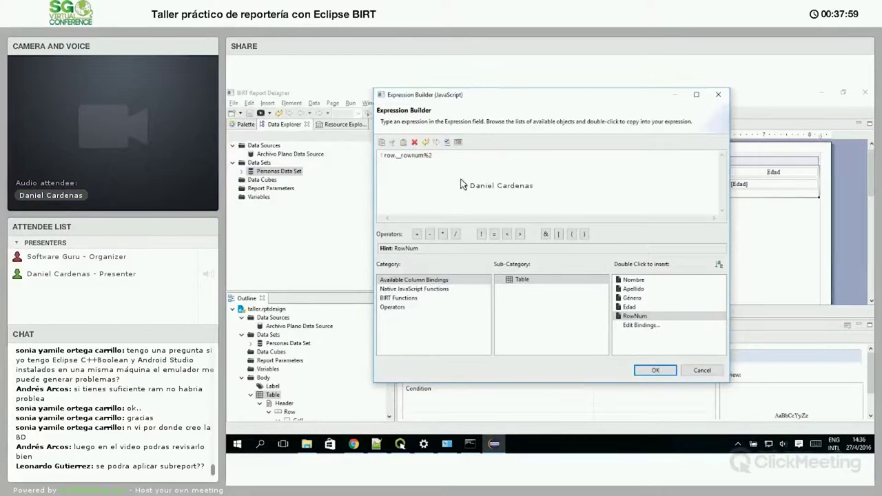
left_click(655, 372)
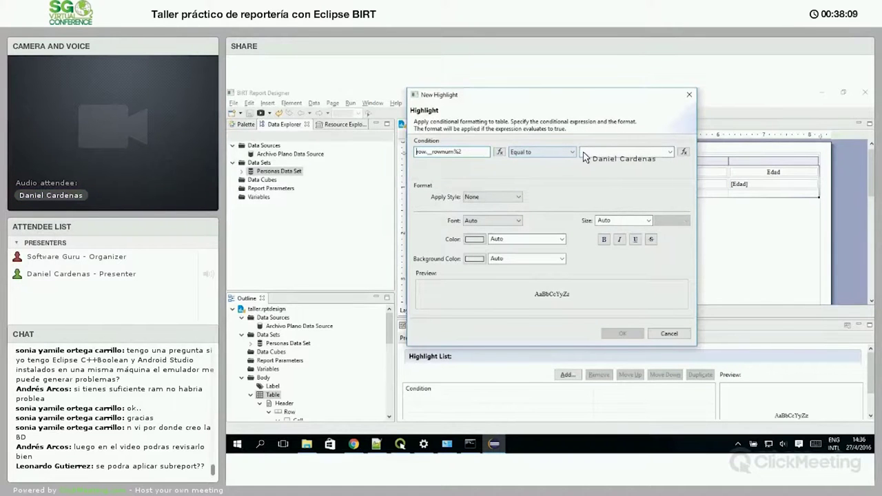
Step: Complete the table highlight with the condition equal to 1 and a Silver background colour
type("1")
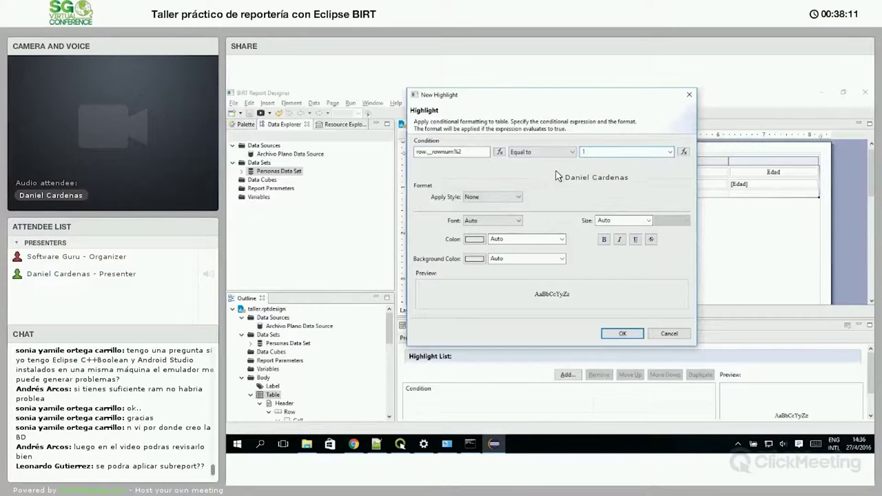
left_click(474, 259)
left_click(565, 338)
left_click(511, 402)
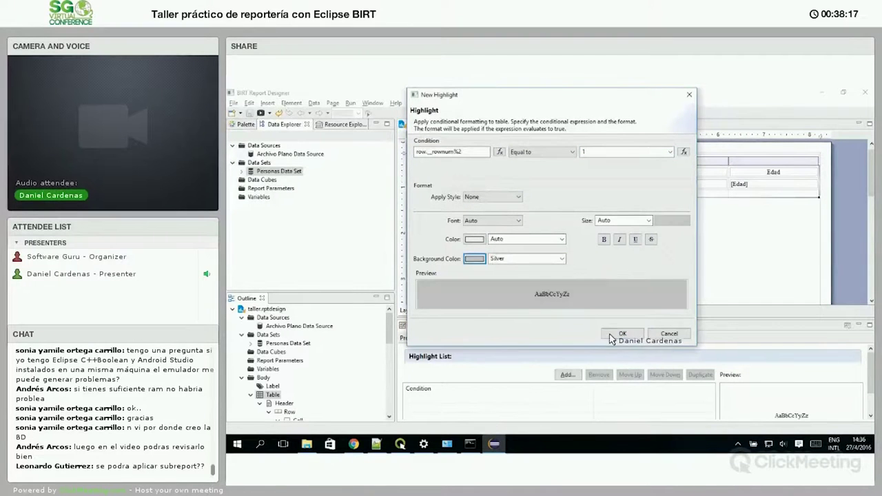
left_click(621, 334)
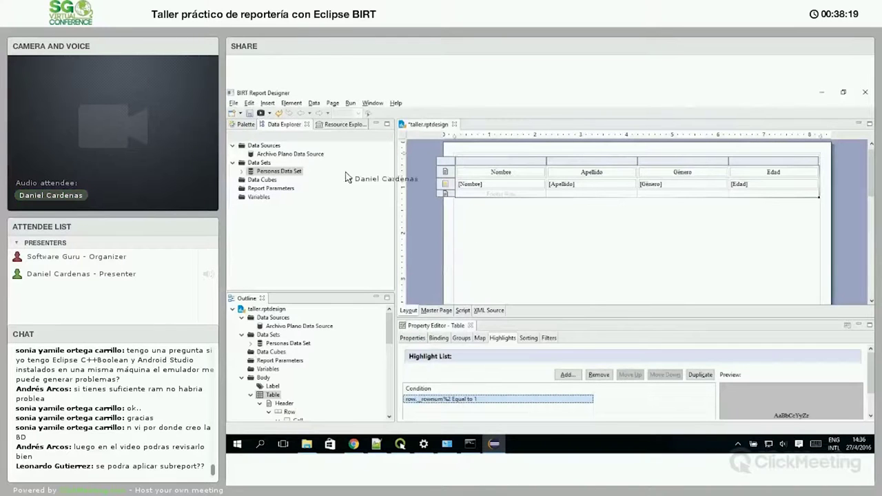
Step: Select the whole table and remove its row.__rownum%2 Equal to 1 highlight
left_click(269, 113)
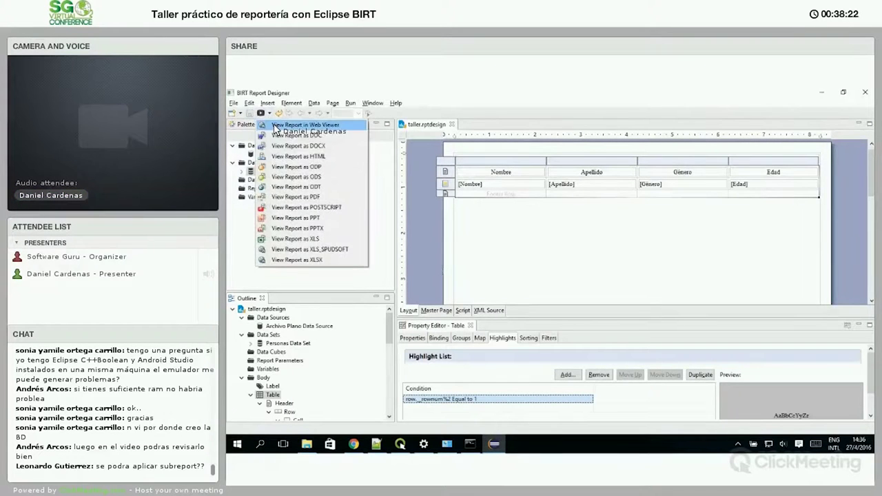
left_click(473, 231)
left_click(469, 202)
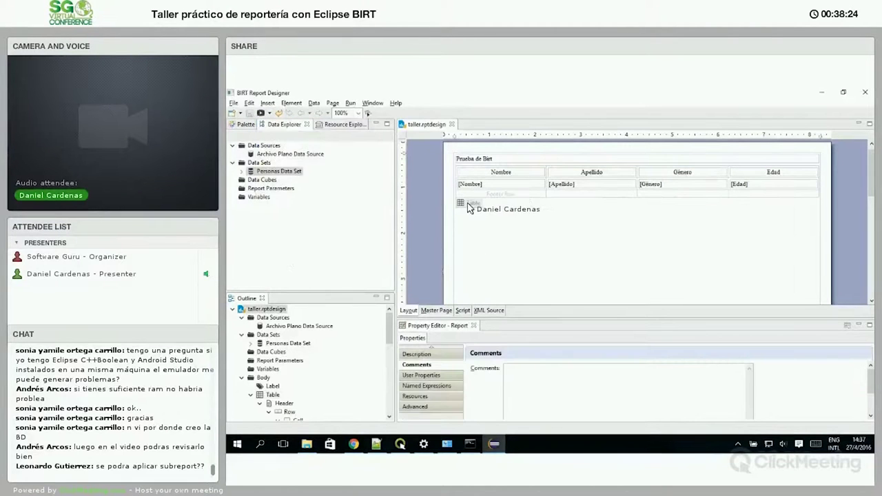
left_click(473, 205)
left_click(565, 400)
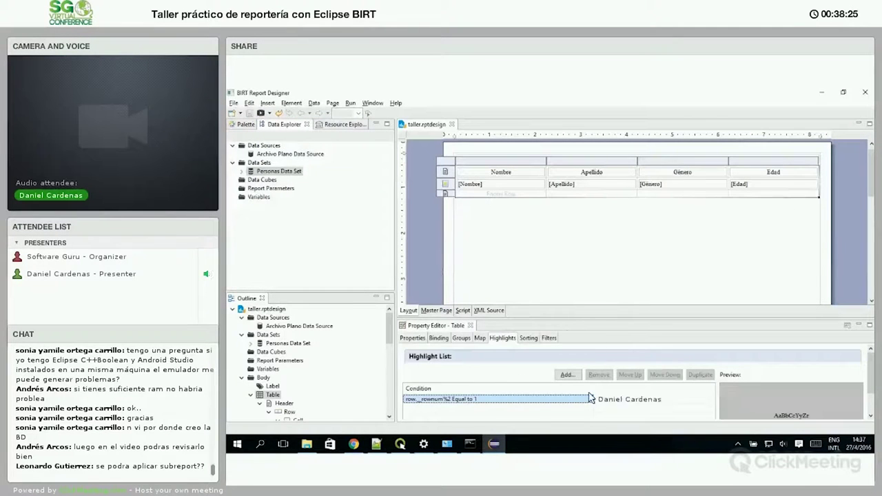
left_click(598, 374)
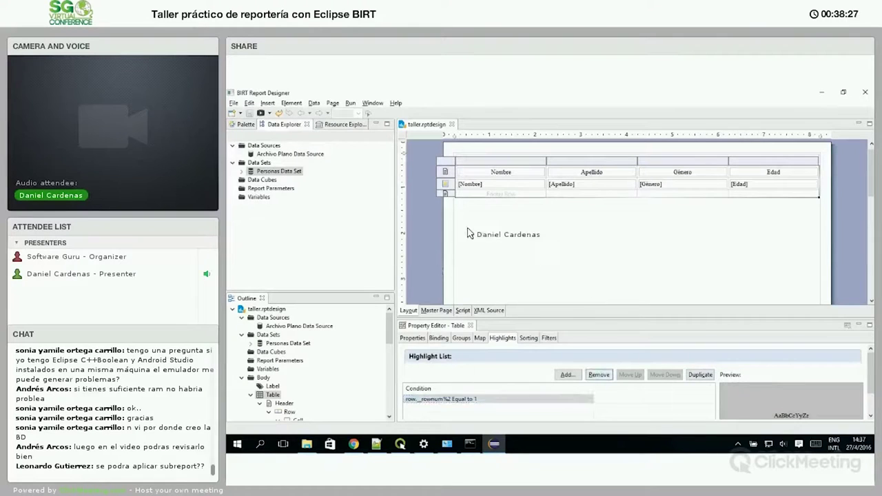
Step: Start a new highlight for the table's detail row and build its condition expression row.__rownum%2 from the RowNum binding
left_click(446, 185)
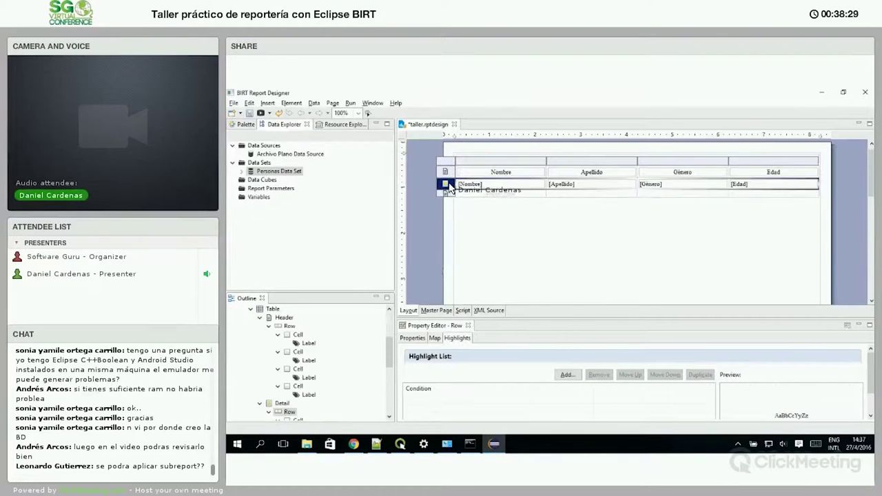
left_click(568, 374)
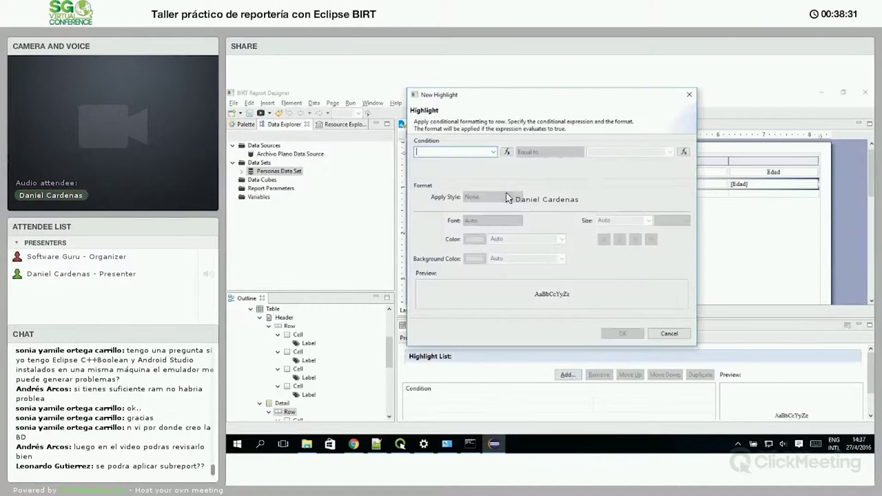
left_click(494, 152)
left_click(506, 152)
left_click(444, 289)
left_click(448, 280)
left_click(515, 280)
double_click(635, 316)
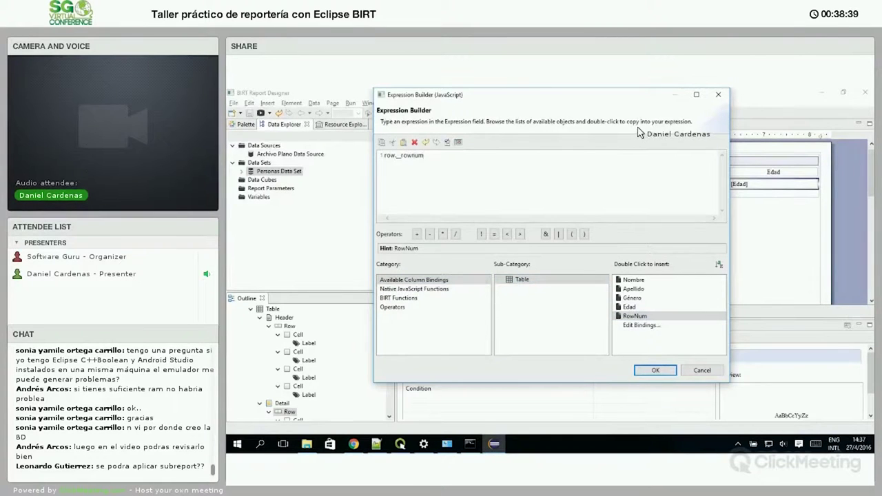
left_click(656, 370)
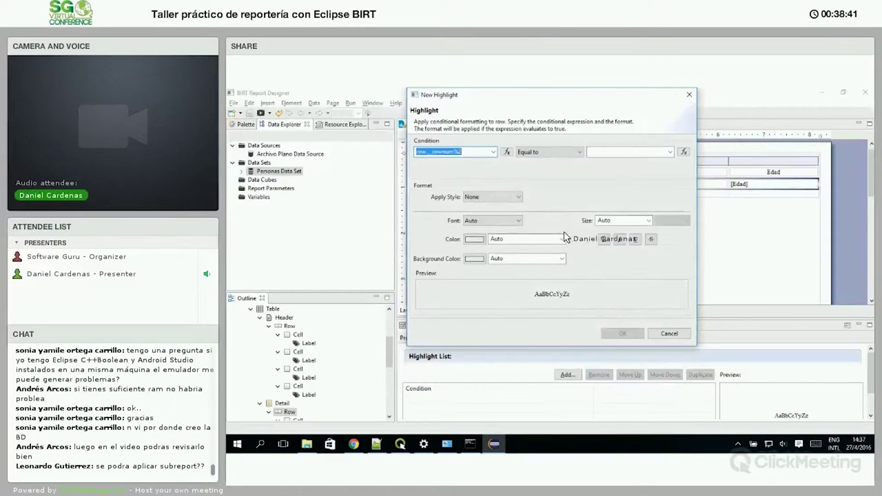
Step: Set the detail row highlight to apply when equal to 1 with a silver background colour, and accept it
left_click(601, 153)
type("1")
left_click(475, 259)
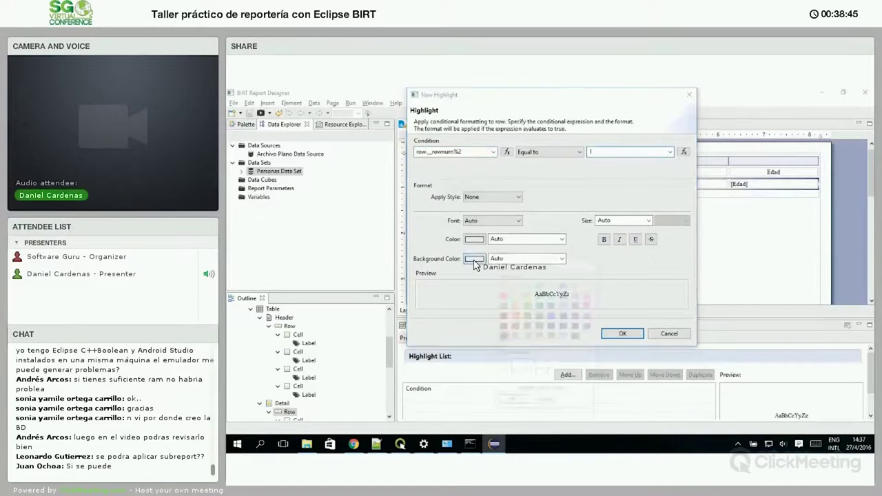
left_click(564, 337)
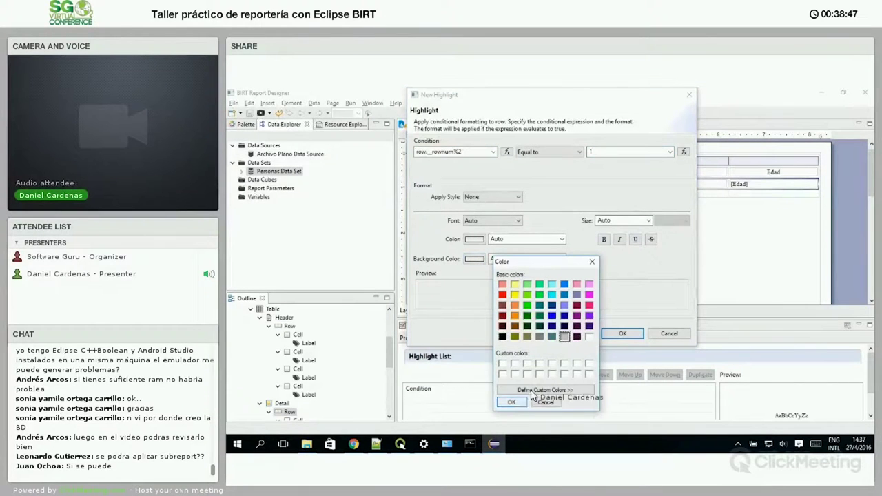
left_click(511, 402)
left_click(621, 334)
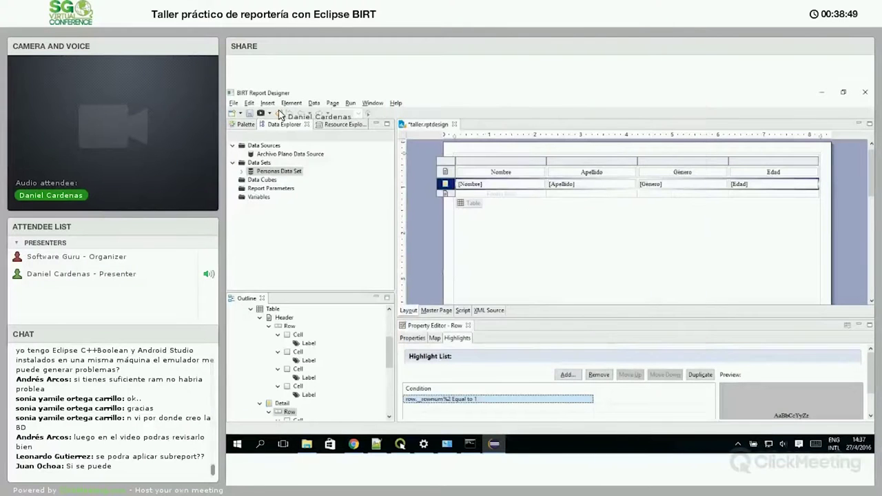
Step: Save the report and view it in the web viewer to check the alternating row colours
left_click(251, 113)
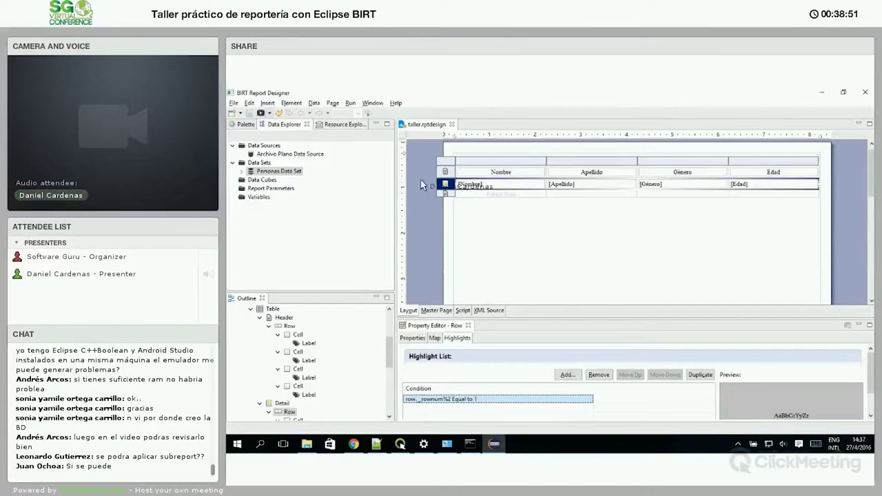
left_click(269, 113)
left_click(286, 125)
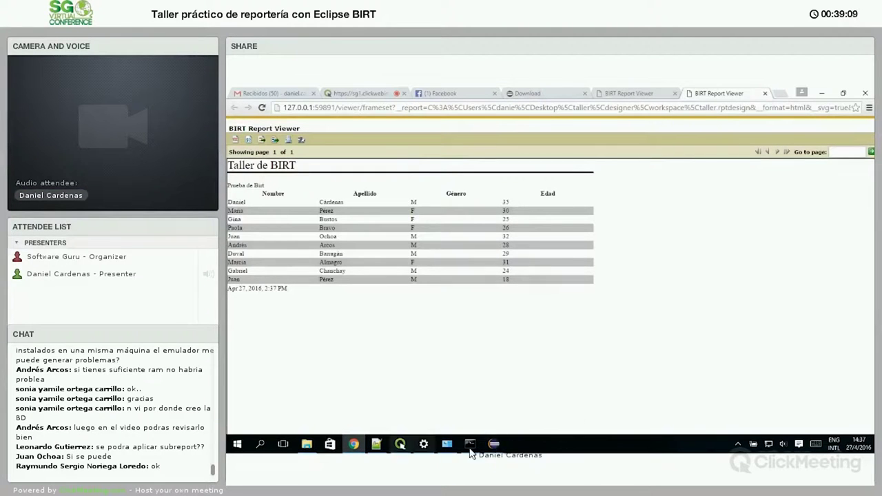
Step: Open the ventas workbook from the datasources folder in Excel, examine its Categoría, Marca and Ventas columns, and close it
left_click(494, 445)
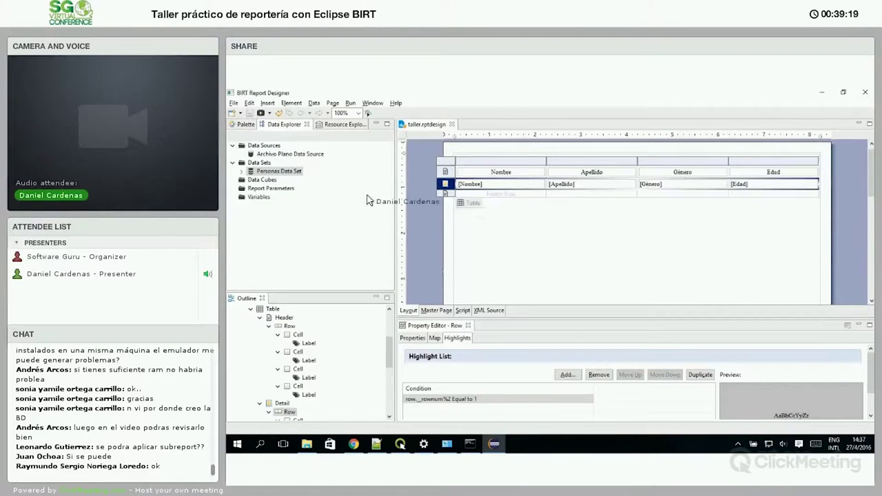
left_click(266, 145)
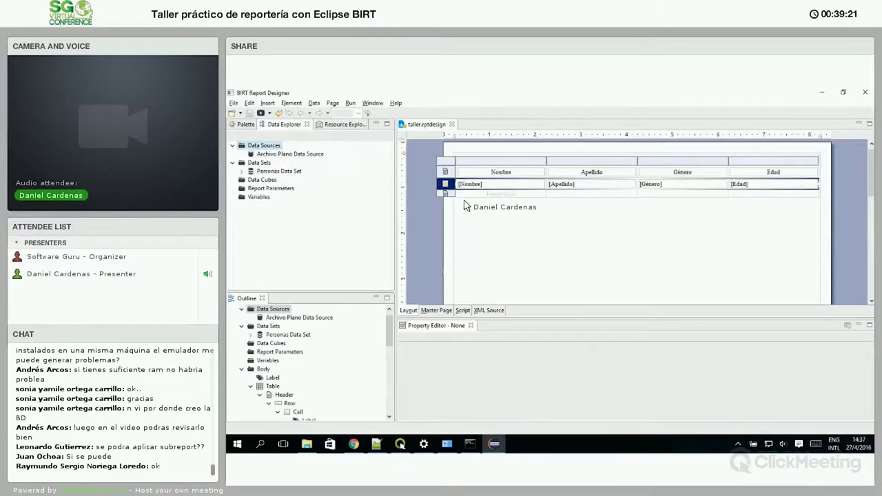
left_click(487, 207)
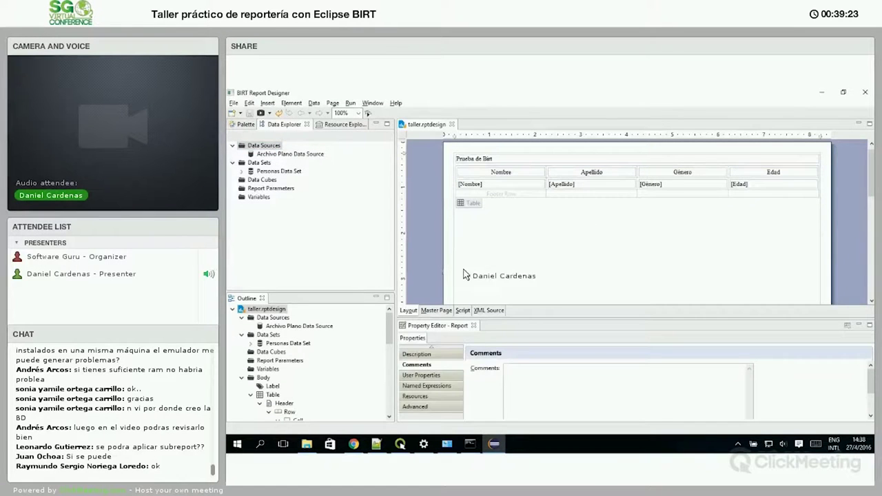
left_click(307, 444)
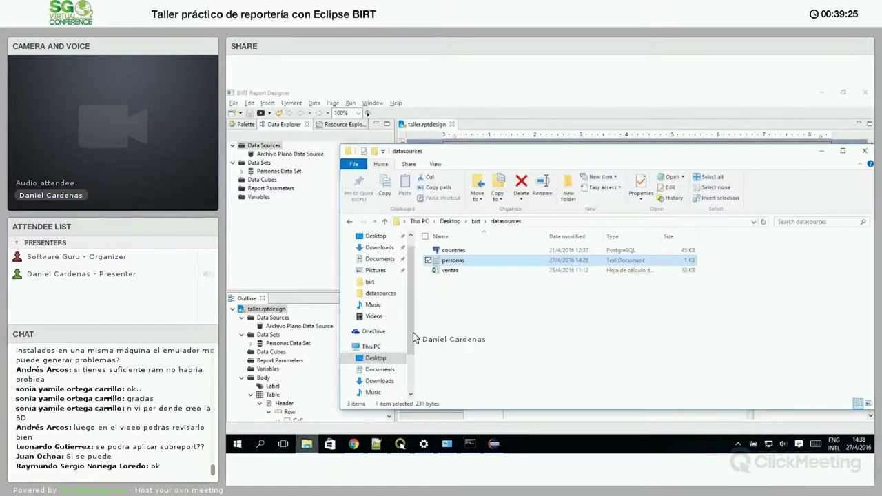
left_click(465, 271)
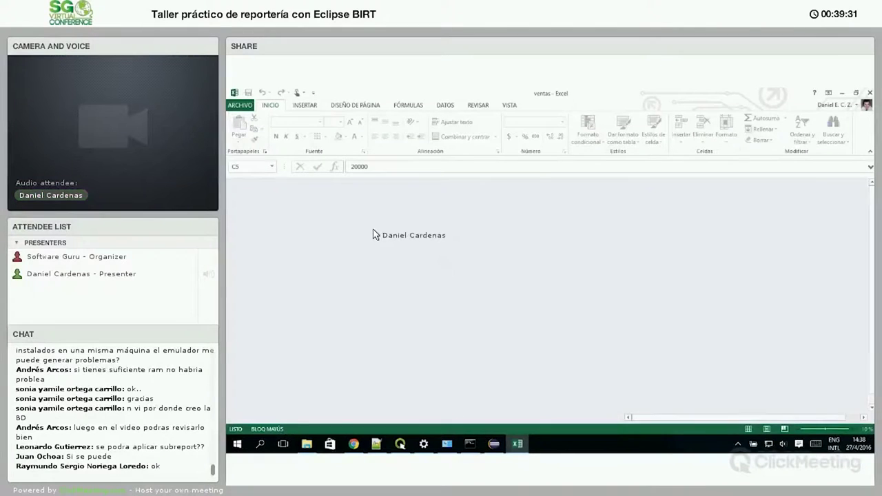
left_click(267, 201)
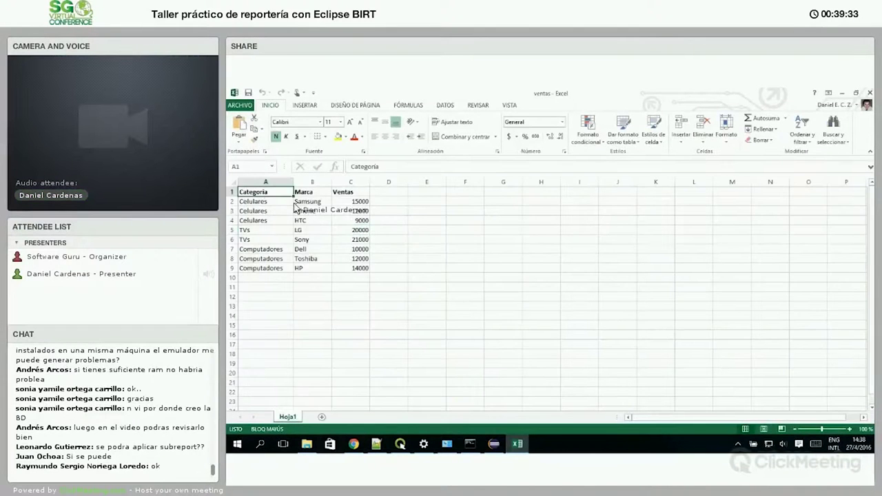
left_click(351, 200)
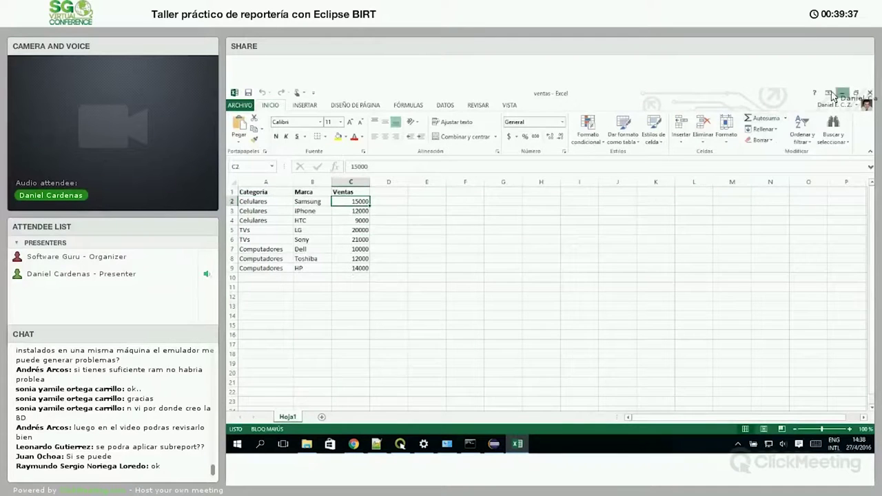
left_click(870, 92)
left_click(864, 150)
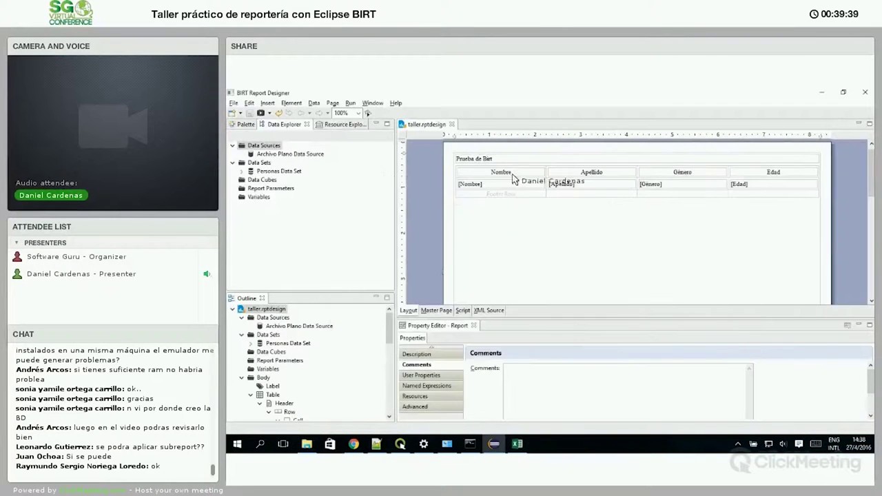
Step: In BIRT Report Designer, start a new data source of type Excel Data Source and name it Excel Data Source
left_click(265, 146)
right_click(274, 147)
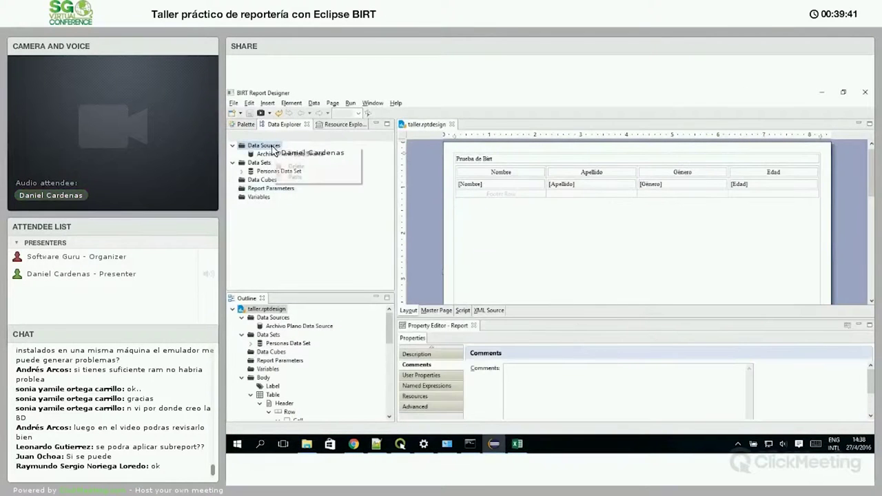
left_click(310, 152)
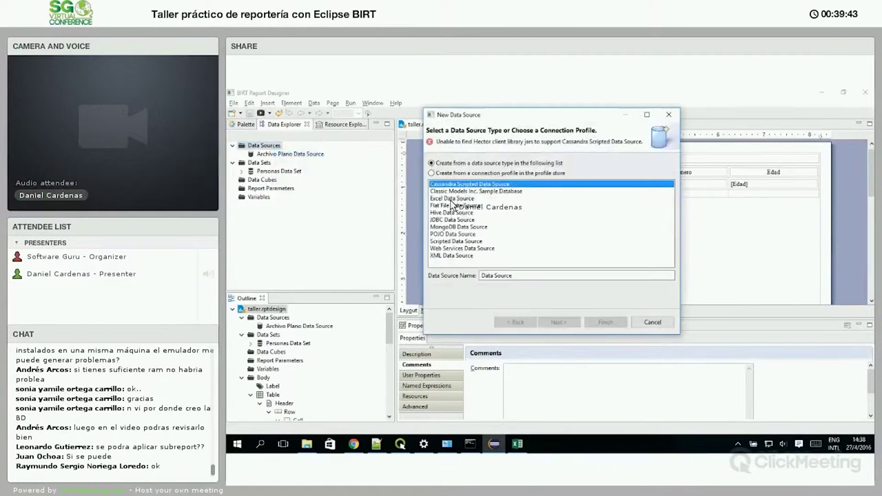
left_click(452, 199)
left_click(549, 277)
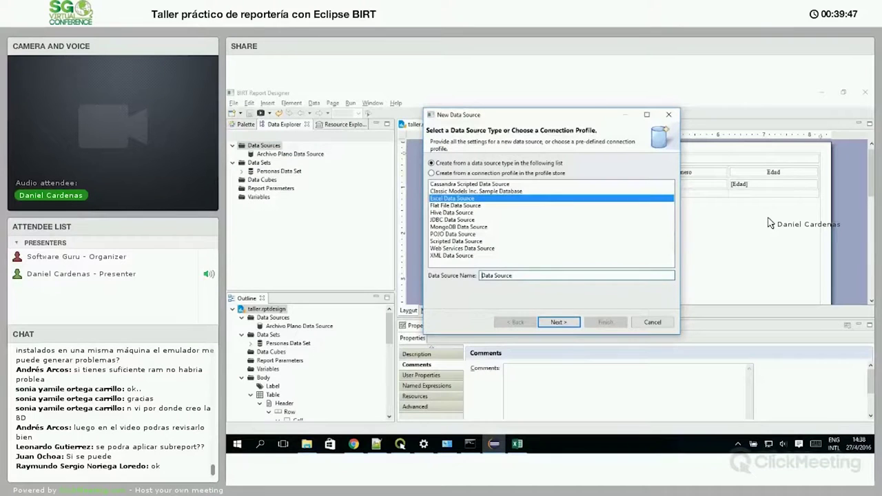
type("Excel")
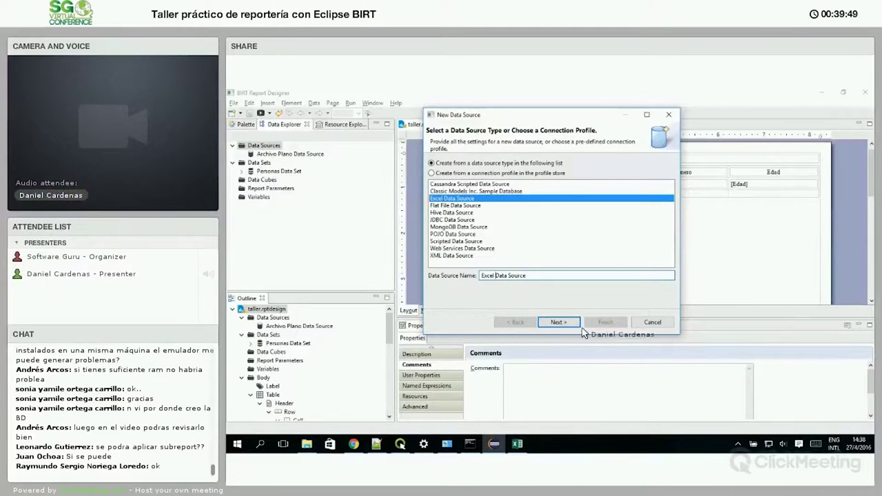
left_click(559, 322)
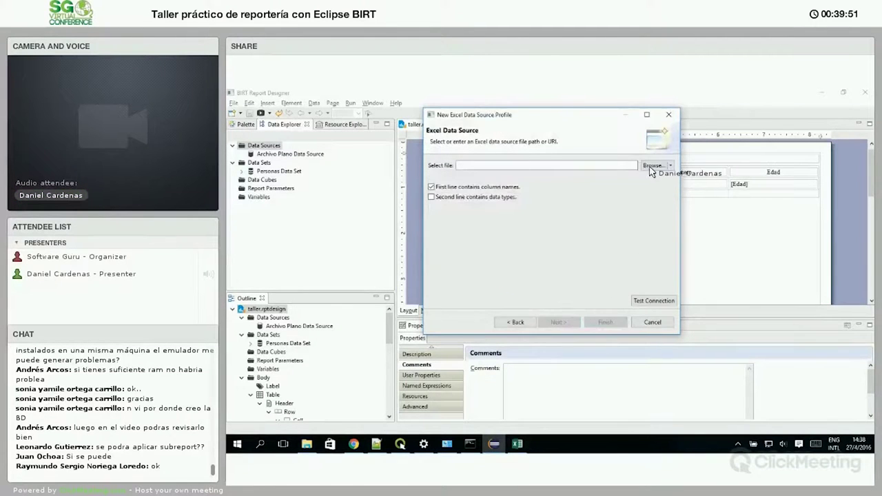
Step: Choose ventas.xlsx from the Desktop folder birt\datasources as the Excel data source file, using an absolute path
left_click(652, 166)
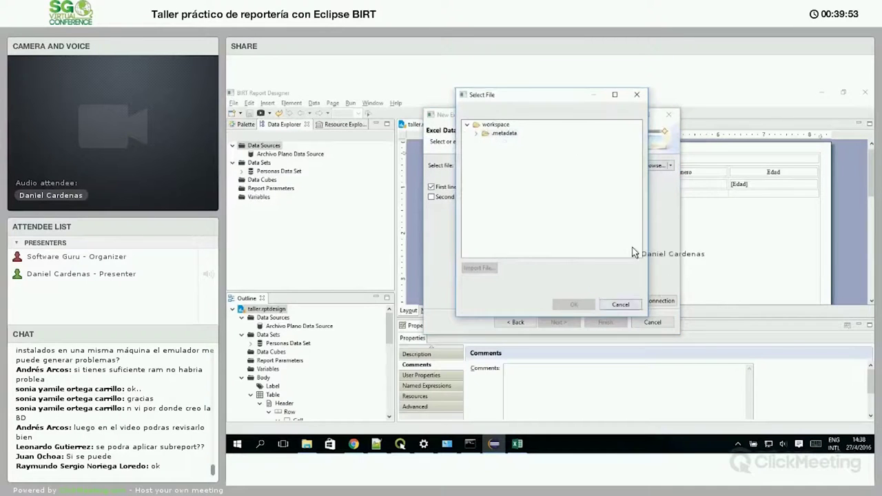
left_click(620, 304)
left_click(670, 165)
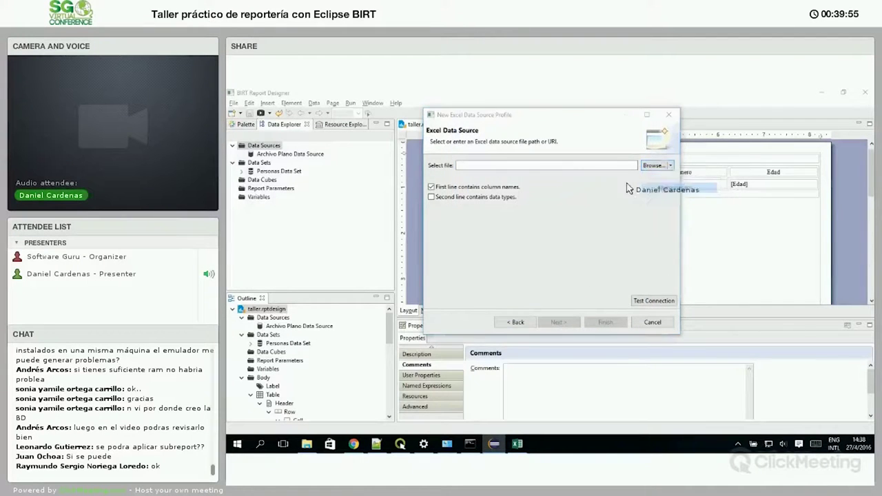
left_click(655, 188)
left_click(469, 296)
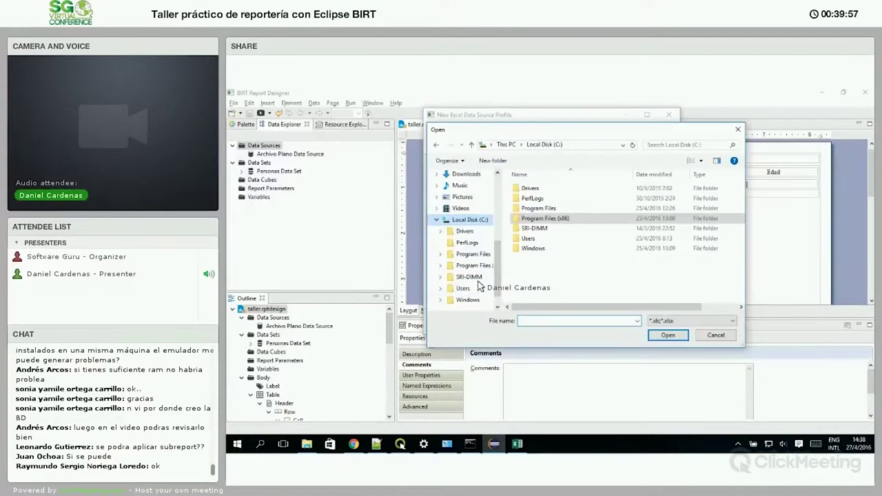
scroll(458, 197, "up", 3)
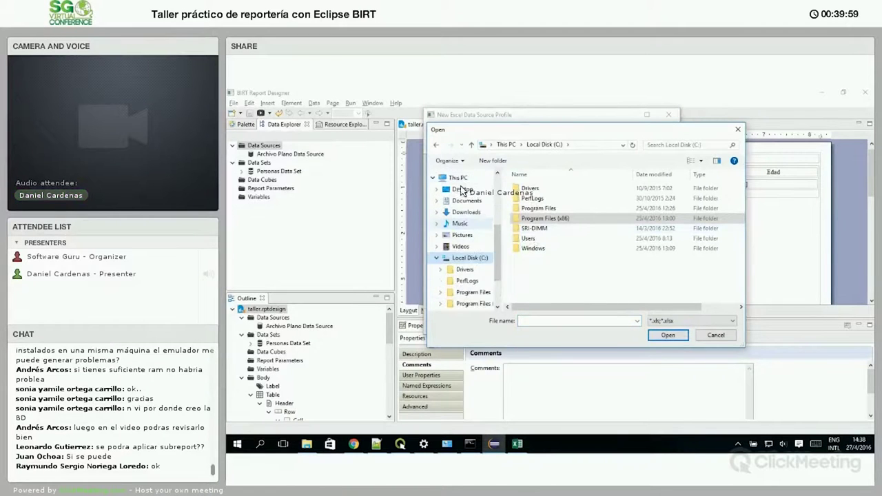
left_click(462, 204)
double_click(526, 189)
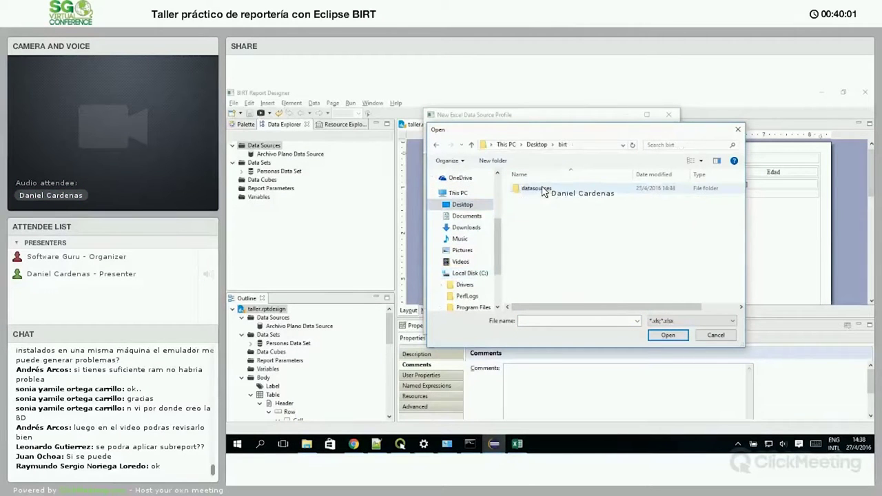
double_click(537, 189)
double_click(531, 188)
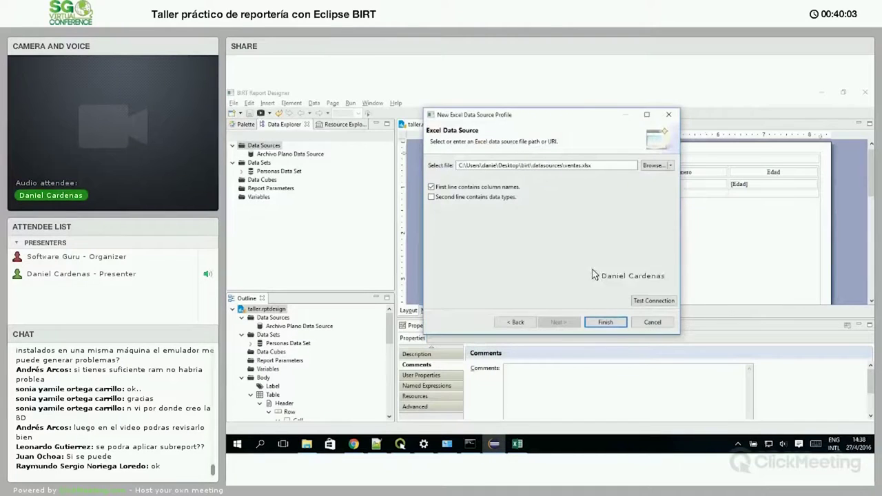
Step: Test the connection to ventas.xlsx and finish creating the Excel data source
left_click(661, 302)
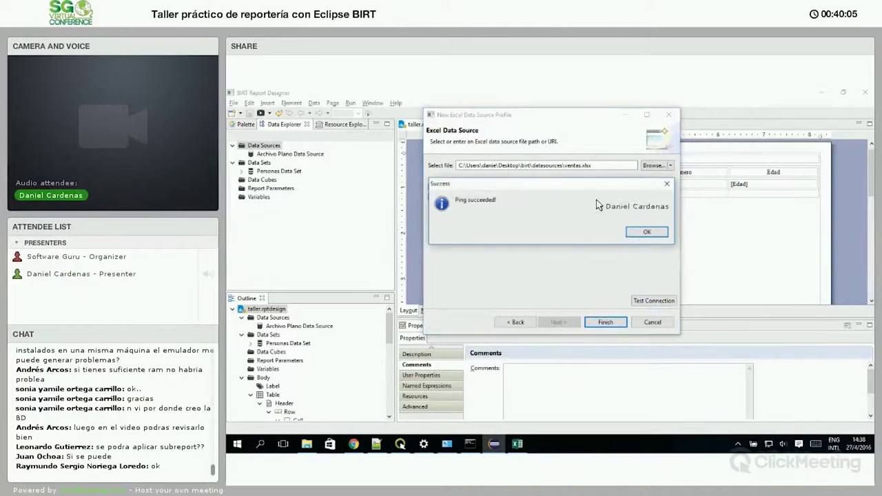
key("Return")
left_click(605, 322)
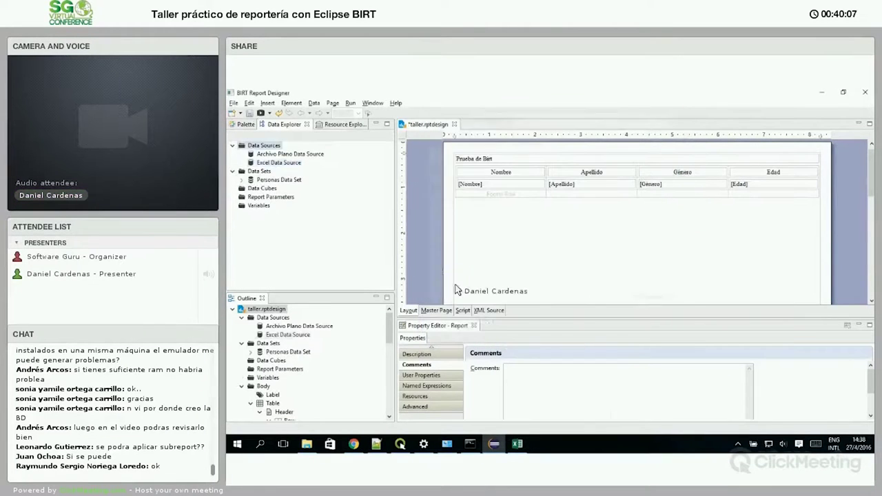
Step: Start a new data set based on Excel Data Source and name it Ventas Data Set
right_click(265, 173)
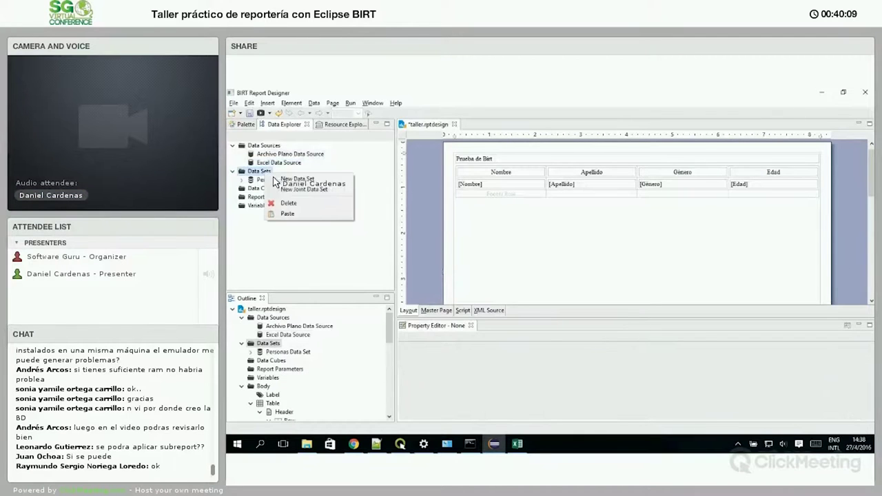
left_click(293, 178)
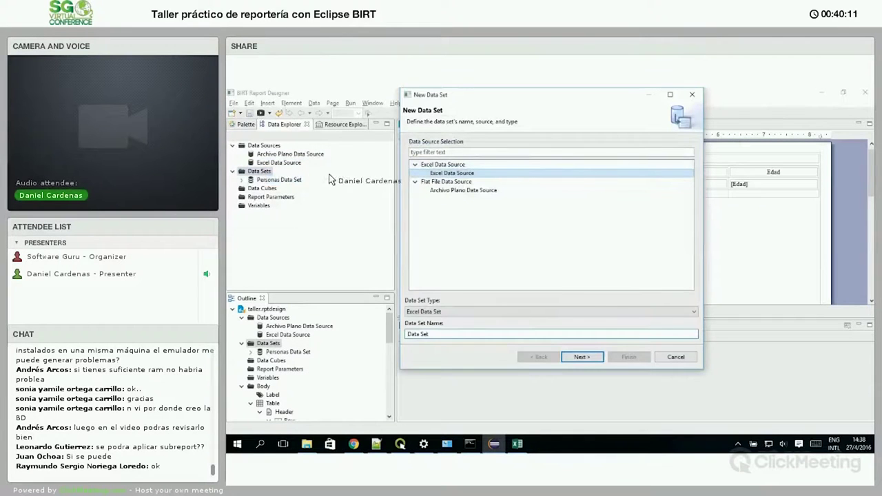
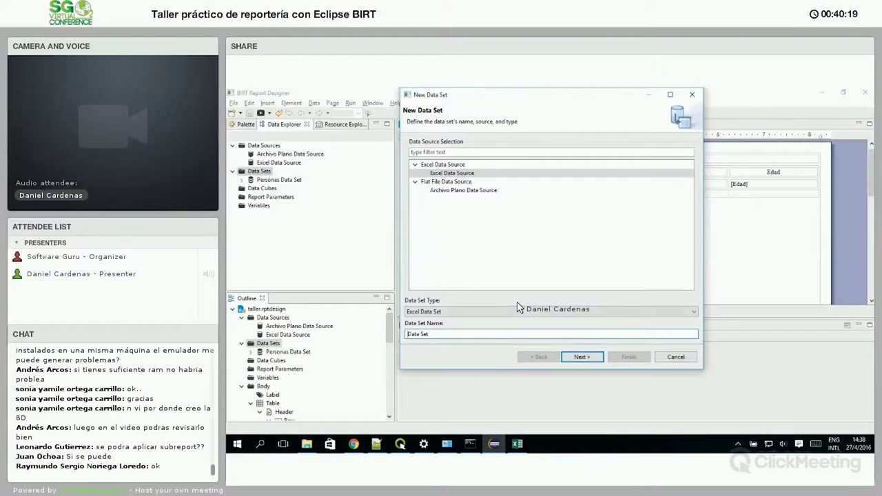
left_click(581, 357)
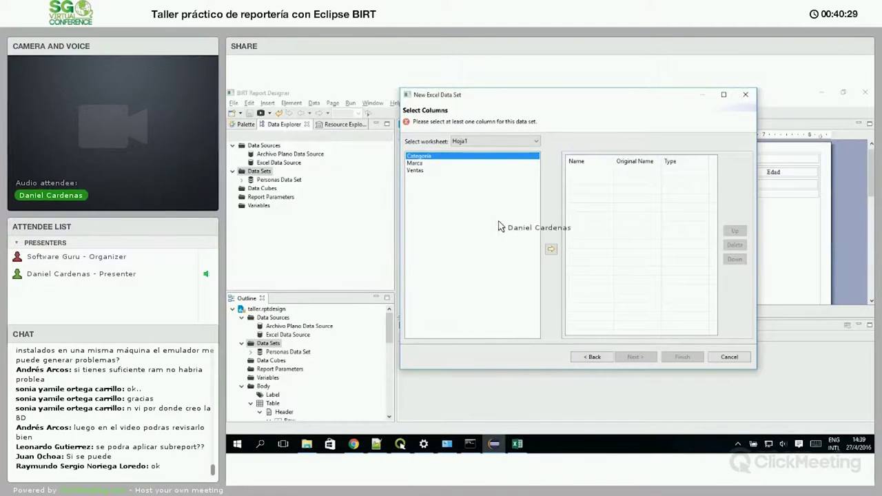
Step: Include all columns of worksheet Hoja1 (Categoría, Marca, Ventas) in the data set, set the Ventas type to Float, and finish
key("ctrl+a")
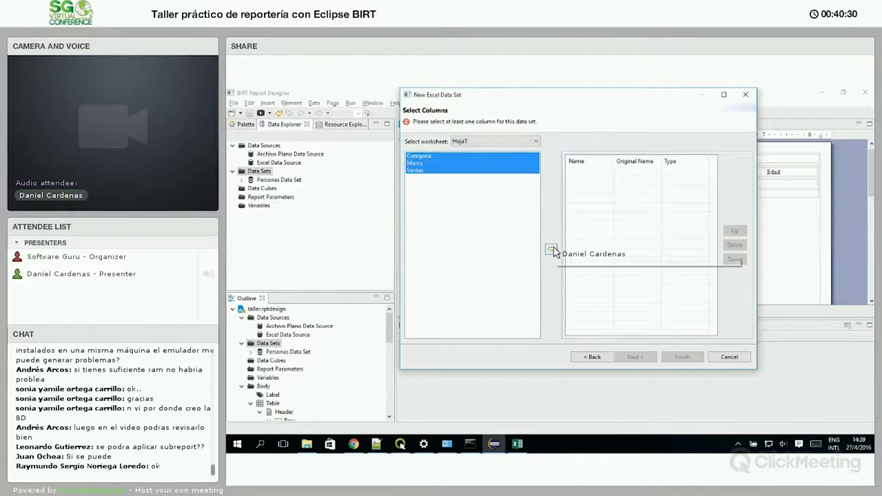
left_click(552, 250)
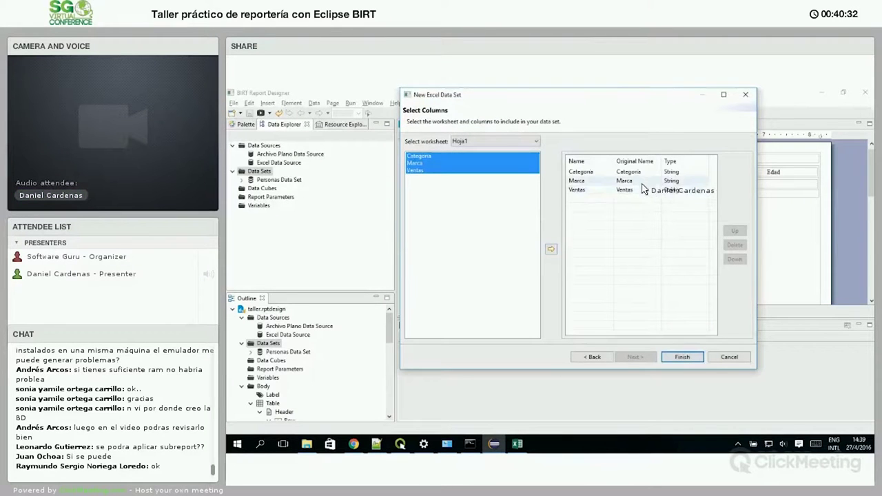
left_click(701, 190)
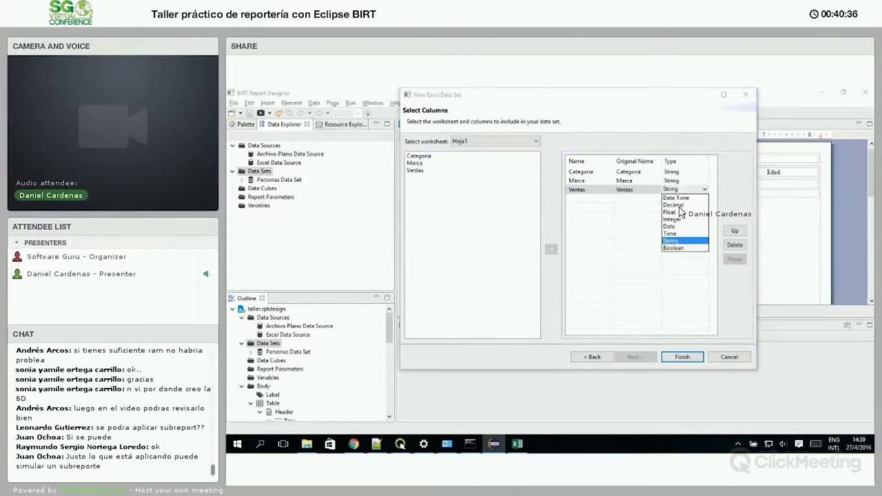
left_click(674, 205)
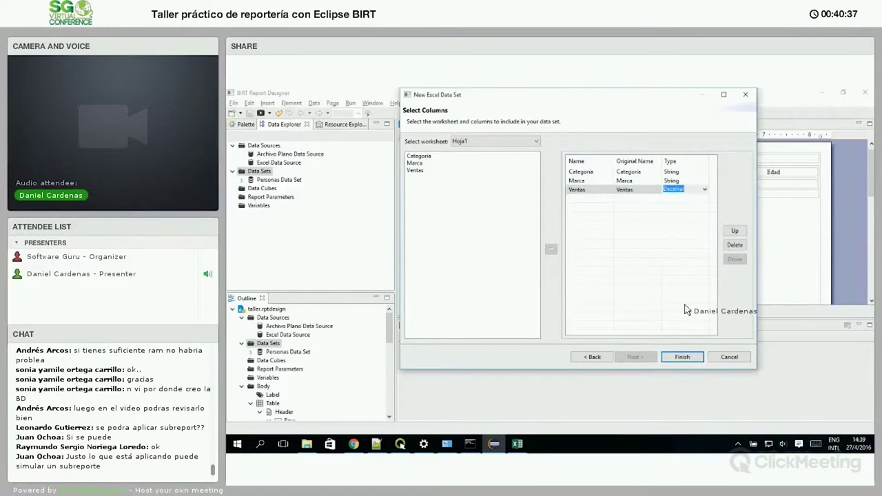
left_click(704, 189)
left_click(682, 200)
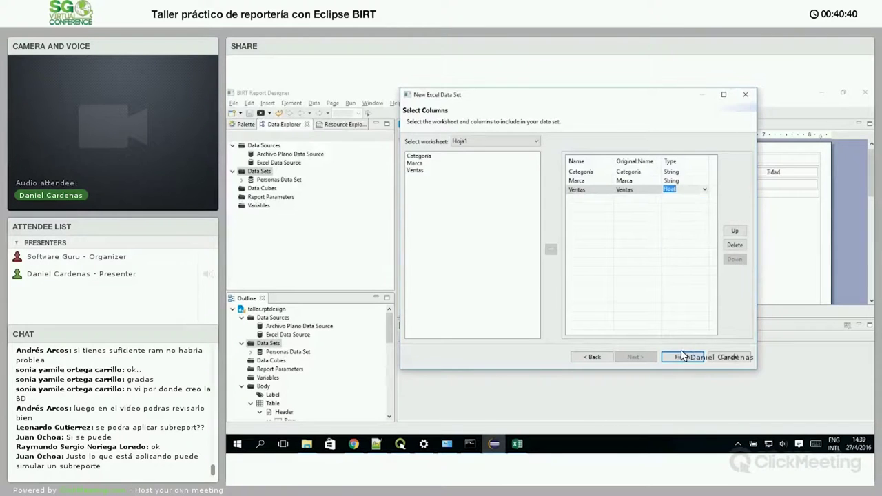
left_click(682, 358)
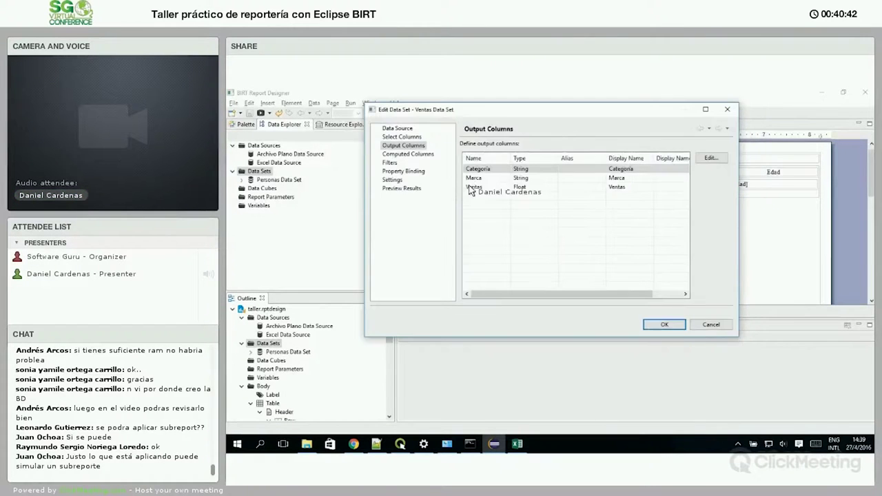
Step: Preview the Ventas Data Set results, compare them with the ventas workbook in Excel, and accept the data set back in BIRT Report Designer
left_click(400, 189)
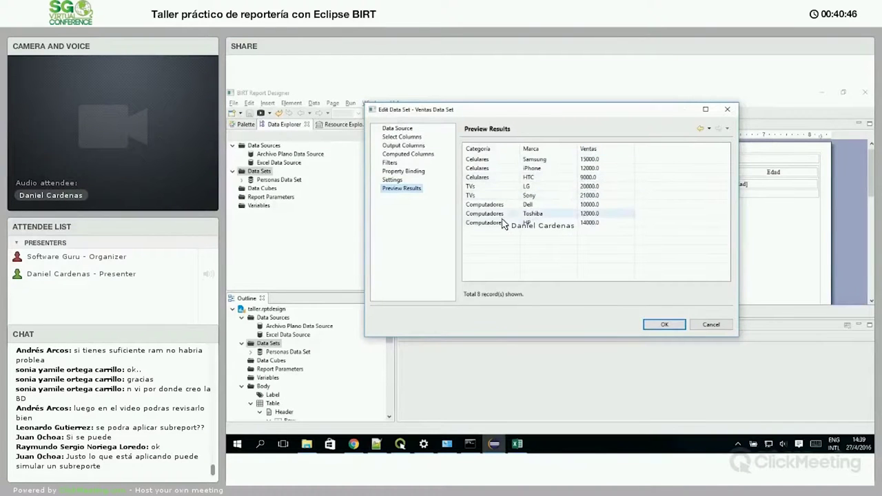
left_click(517, 444)
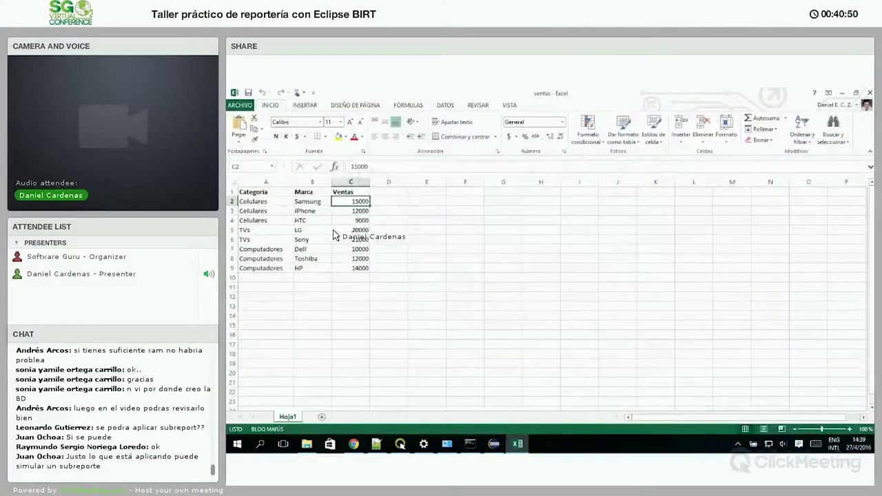
key("alt+Tab")
key("Return")
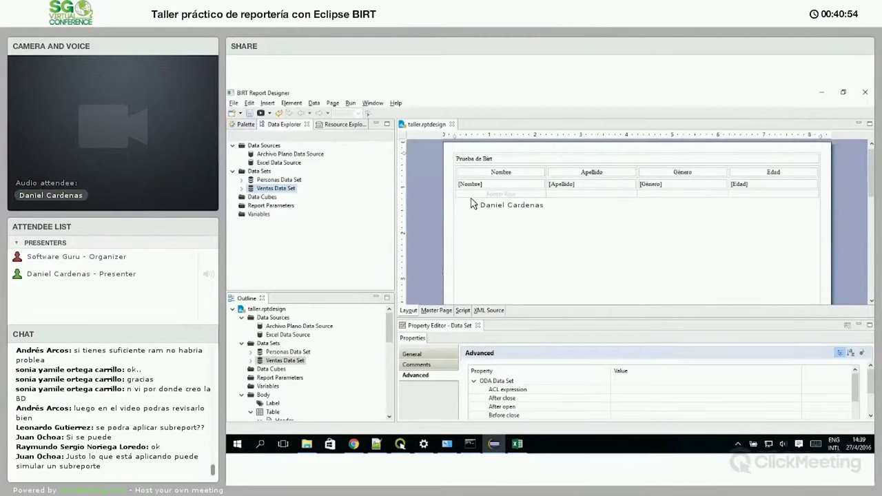
Step: Insert Ventas Data Set as a table below the Personas table, binding Categoría, Marca and Ventas, and save the report
left_click_drag(284, 190, 516, 246)
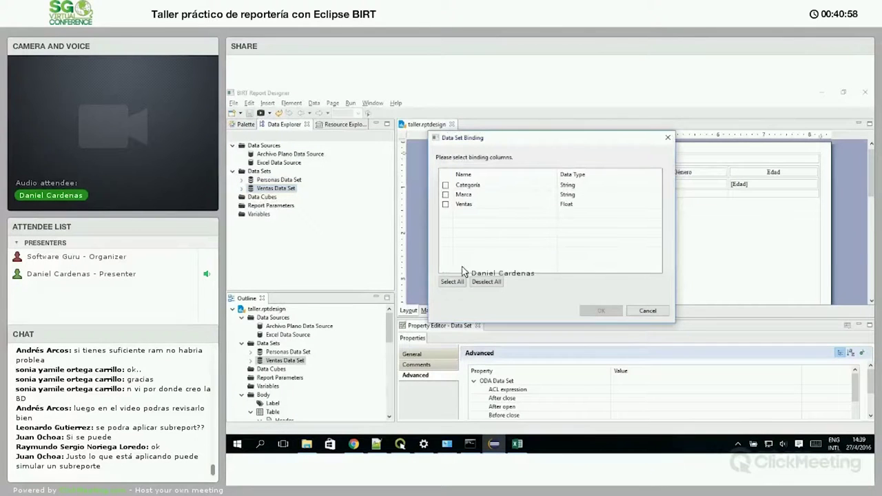
left_click(601, 311)
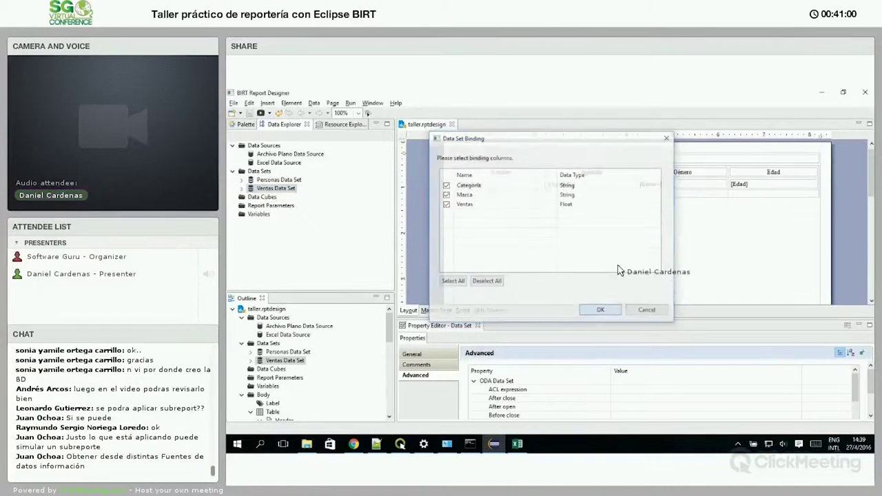
left_click(250, 113)
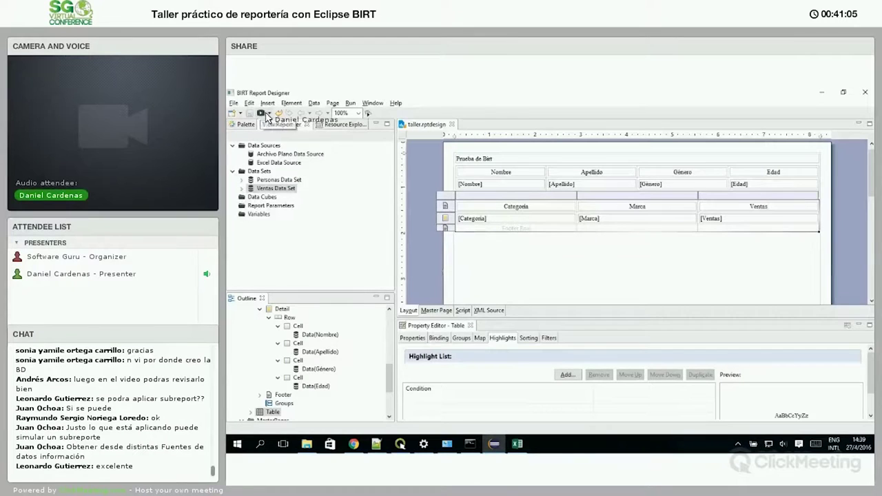
Step: View the report in the web viewer, examine the Personas and Ventas tables against the layout, and return to BIRT Report Designer
left_click(269, 113)
left_click(276, 125)
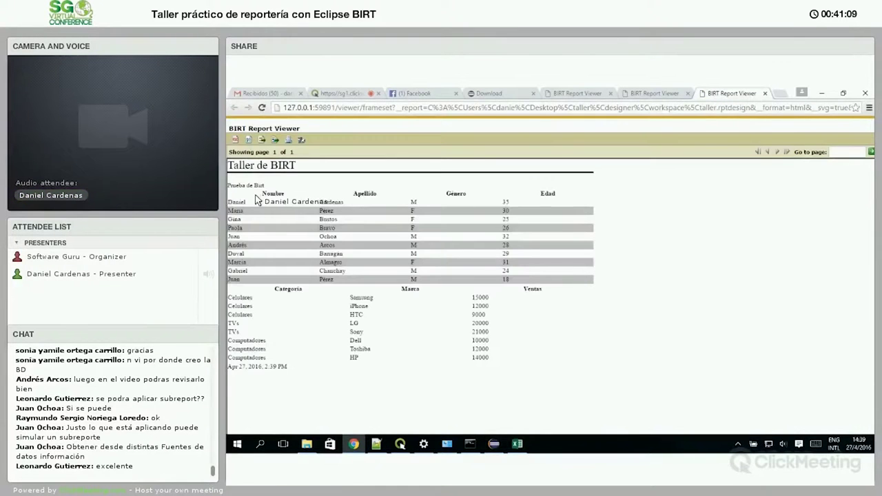
left_click_drag(304, 224, 269, 292)
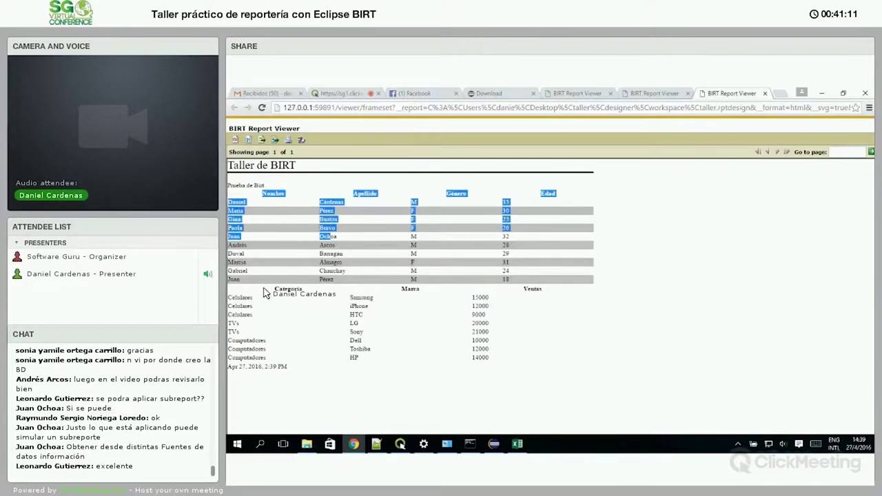
left_click(278, 307)
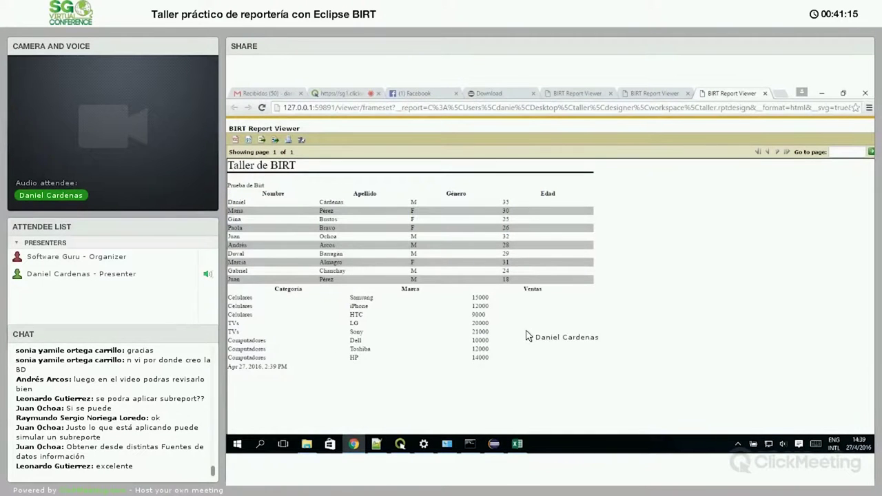
key("alt+Tab")
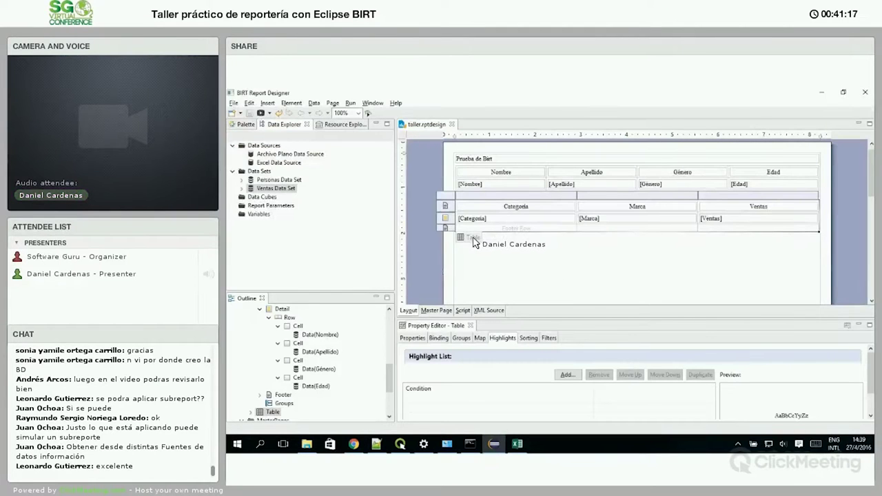
key("alt+Tab")
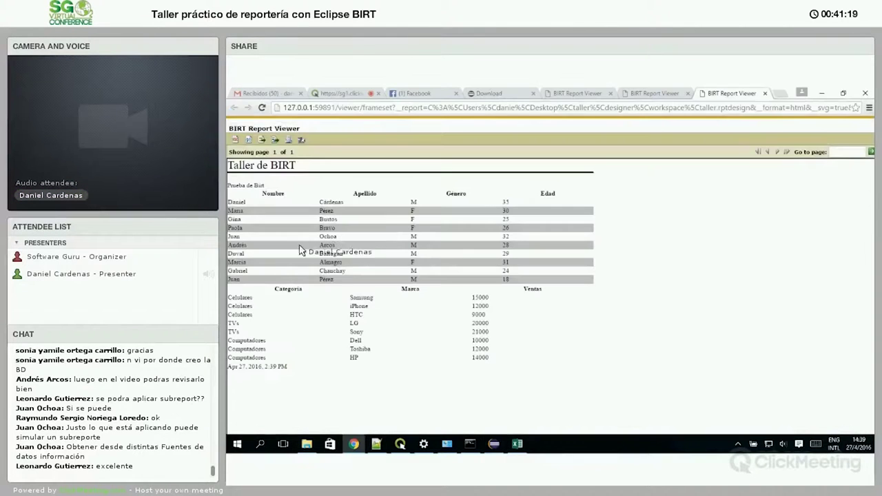
key("alt+Tab")
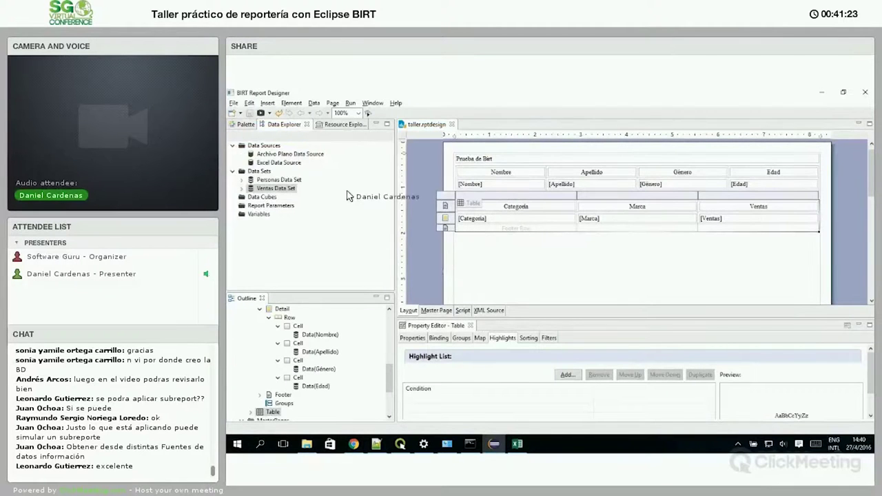
Step: Insert a row above the header row of the Ventas table
left_click(449, 206)
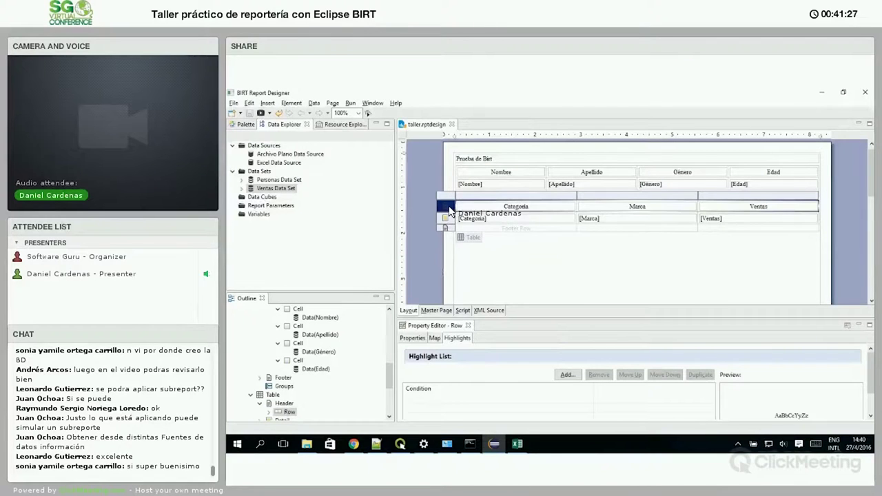
right_click(449, 210)
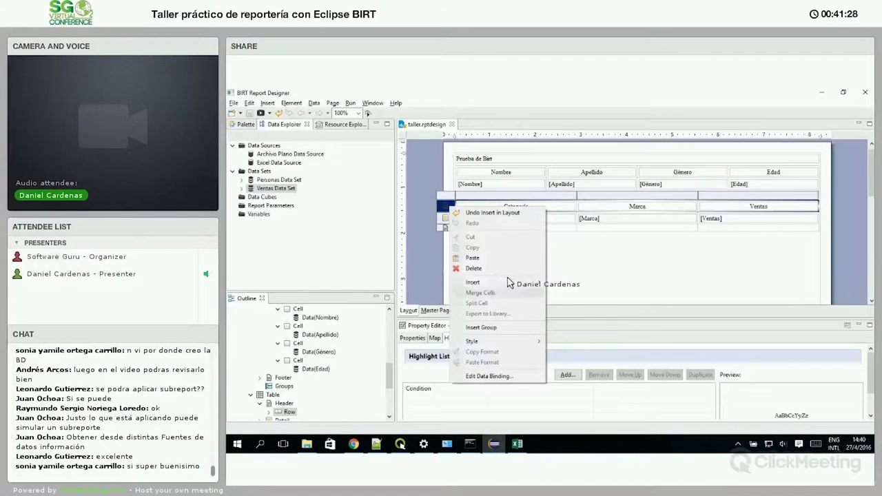
mouse_move(483, 282)
mouse_move(386, 317)
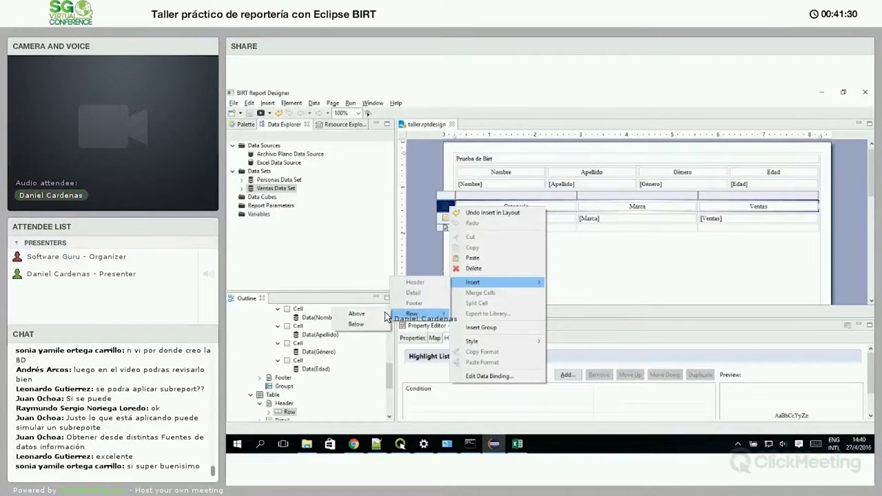
left_click(357, 314)
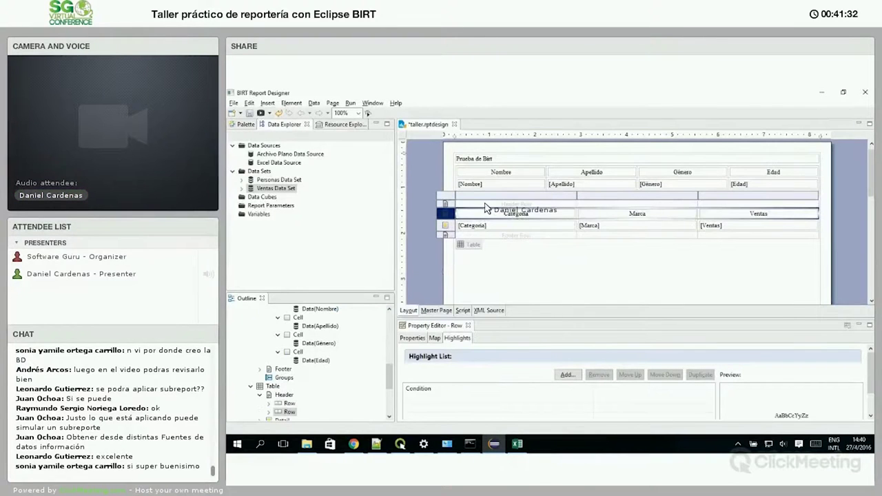
Step: Add a label reading VENTAS to the first cell of the Ventas table's new header row
left_click(486, 204)
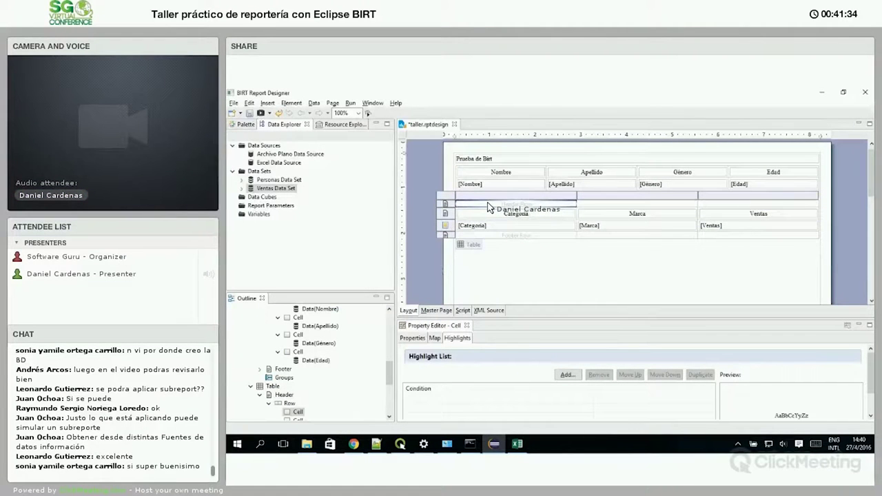
left_click(245, 124)
left_click_drag(252, 187, 521, 208)
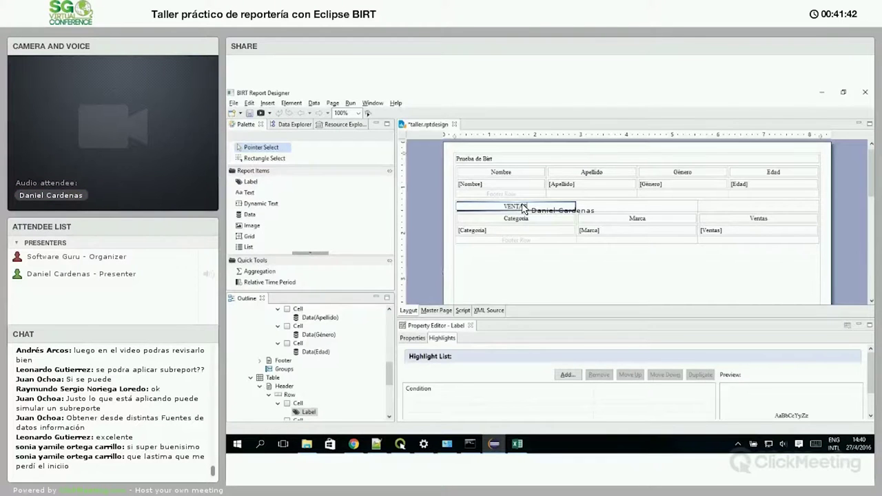
key("Return")
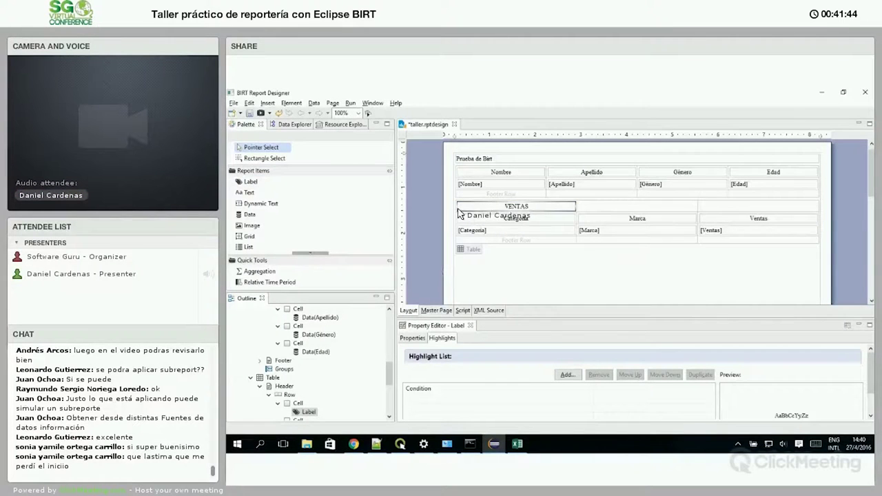
Step: Merge the three cells of the Ventas table's top header row into one cell holding the VENTAS label
left_click(592, 211)
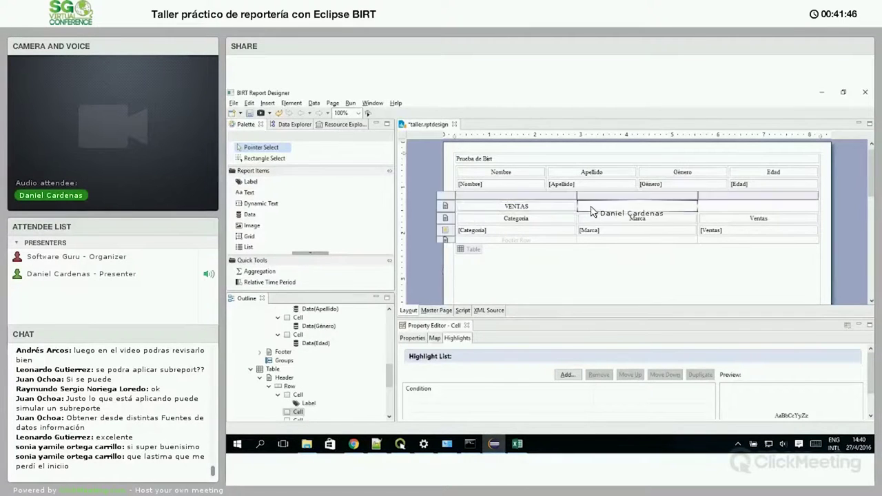
key("shift+Right")
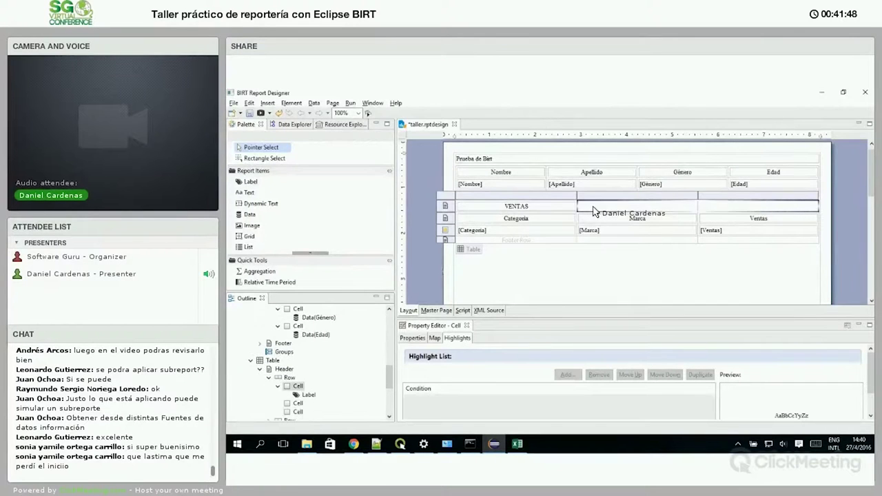
key("shift+Left")
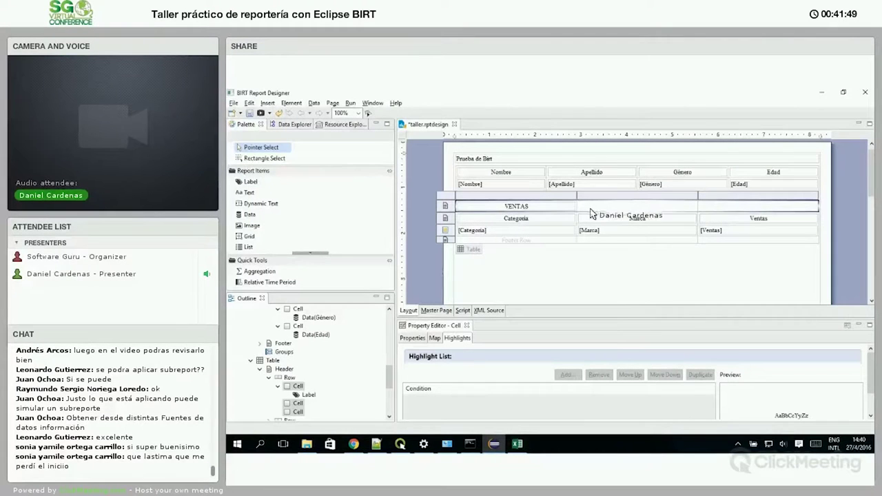
right_click(639, 211)
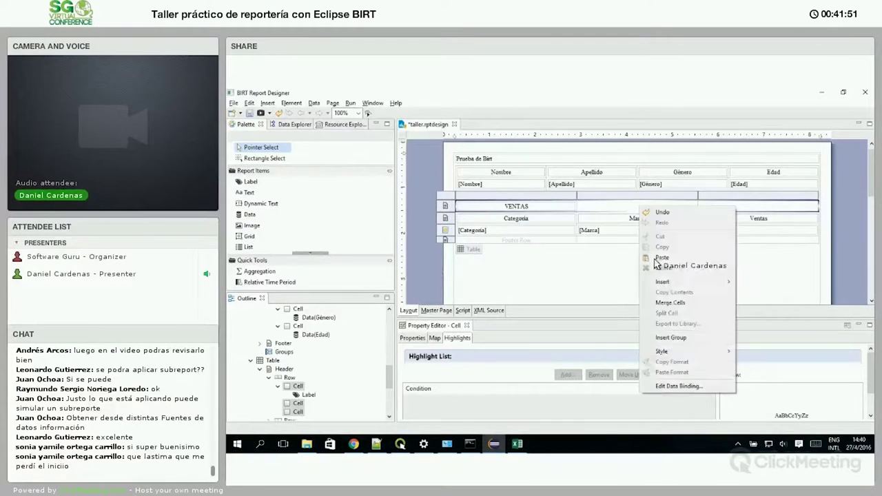
left_click(670, 303)
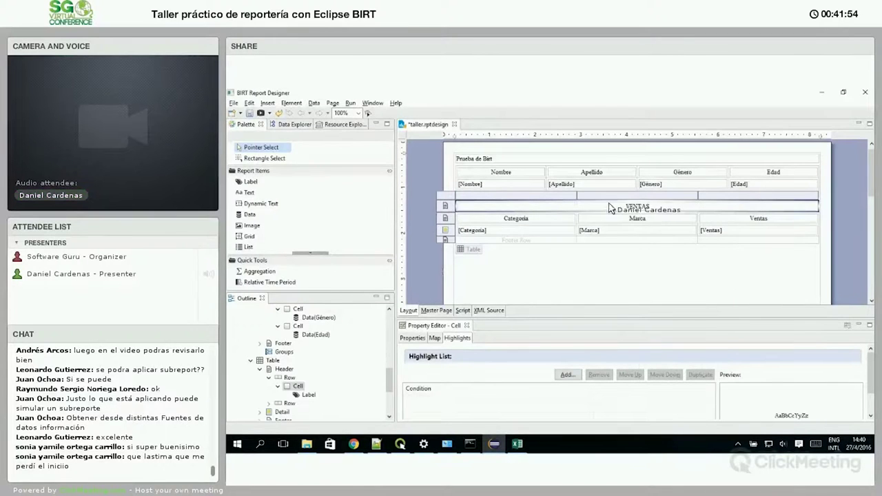
Step: Centre the text of the merged VENTAS title cell and set its font size to 18 points
left_click(412, 338)
left_click(419, 355)
scroll(686, 405, "down", 1)
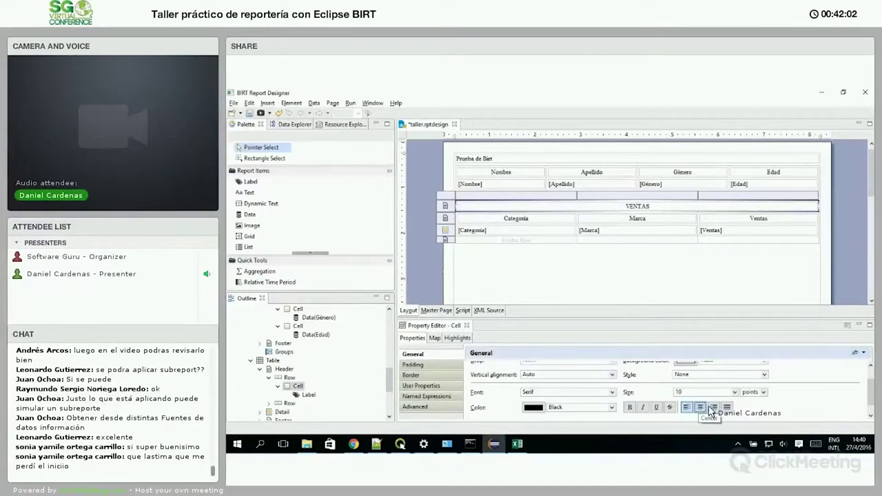
left_click(712, 407)
left_click(701, 408)
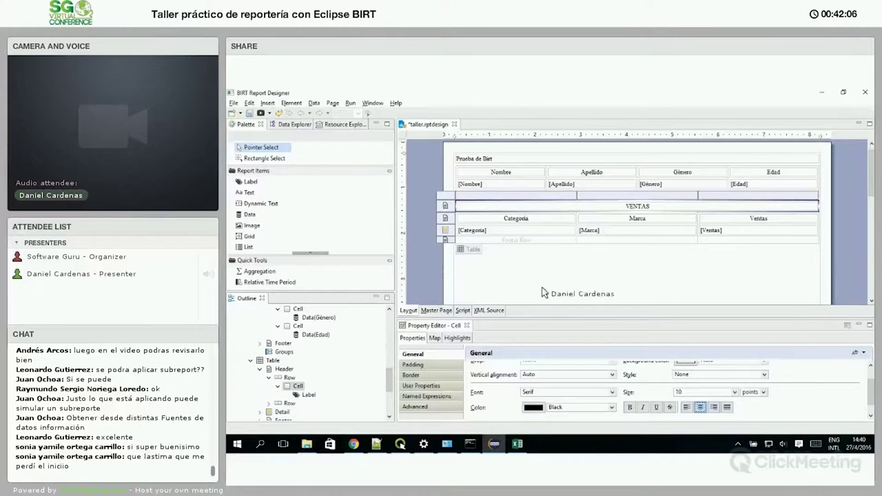
left_click(735, 392)
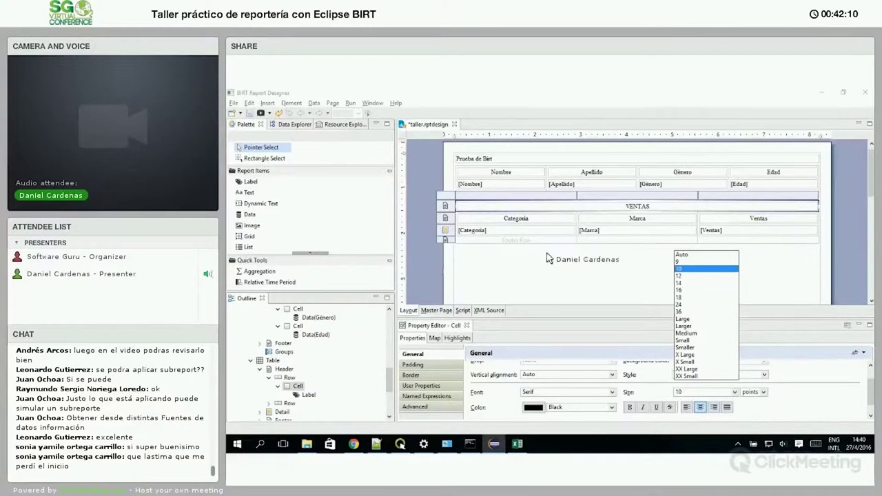
left_click(697, 298)
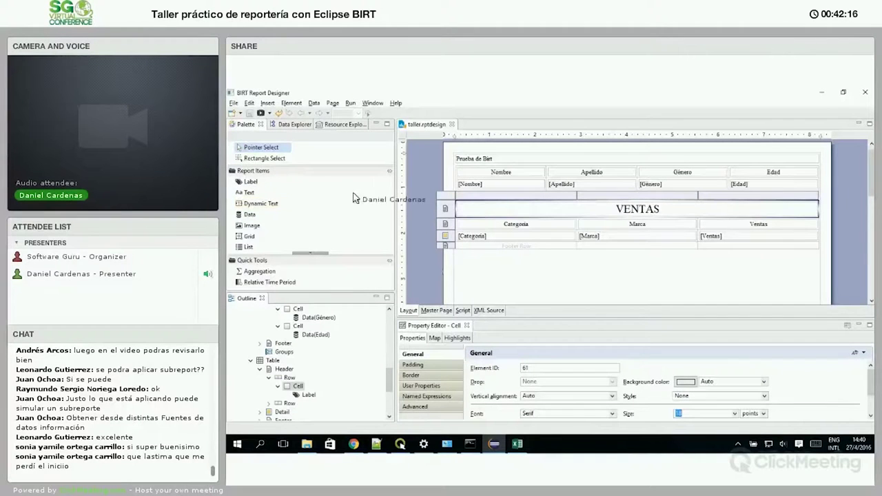
Step: View the report in the web viewer, examine the VENTAS title above the table, and return to BIRT Report Designer
left_click(269, 113)
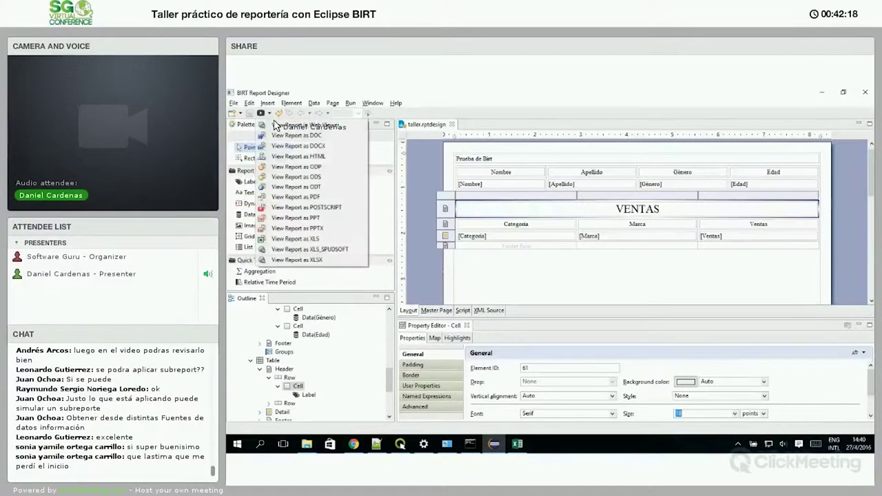
left_click(310, 122)
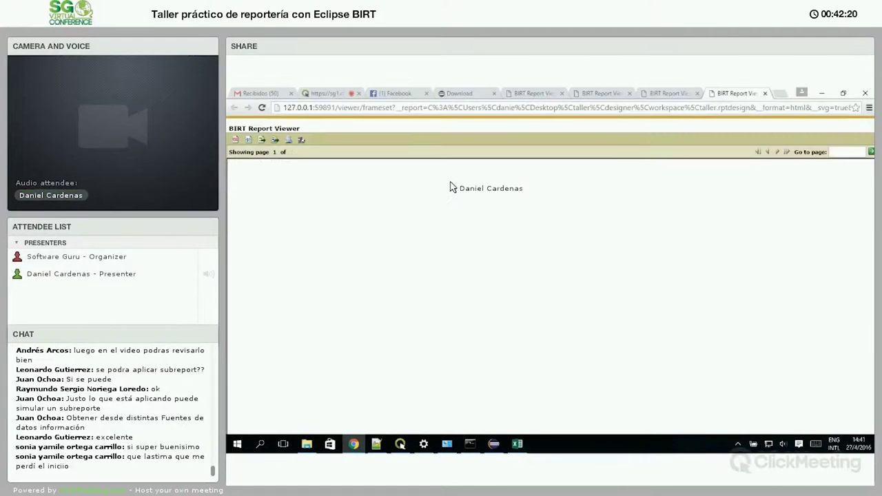
left_click_drag(396, 297, 406, 295)
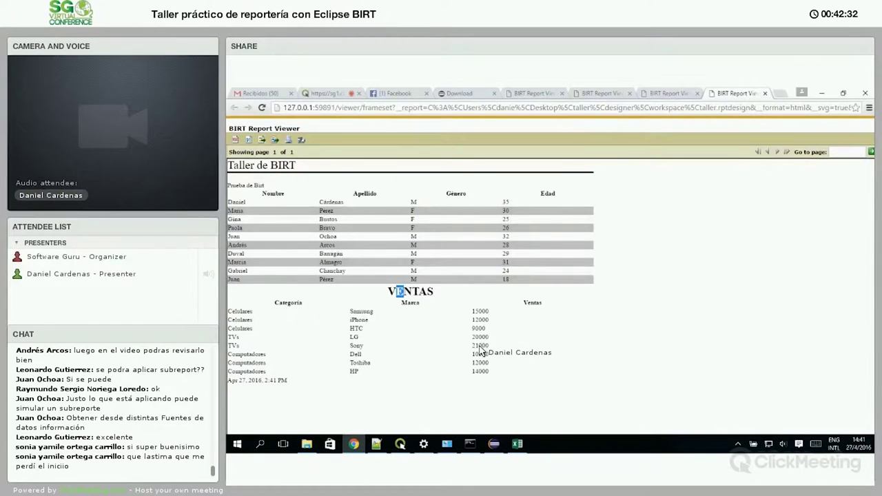
key("alt+Tab")
Step: Right-align the Ventas data field in the detail row of the Ventas table
left_click(720, 238)
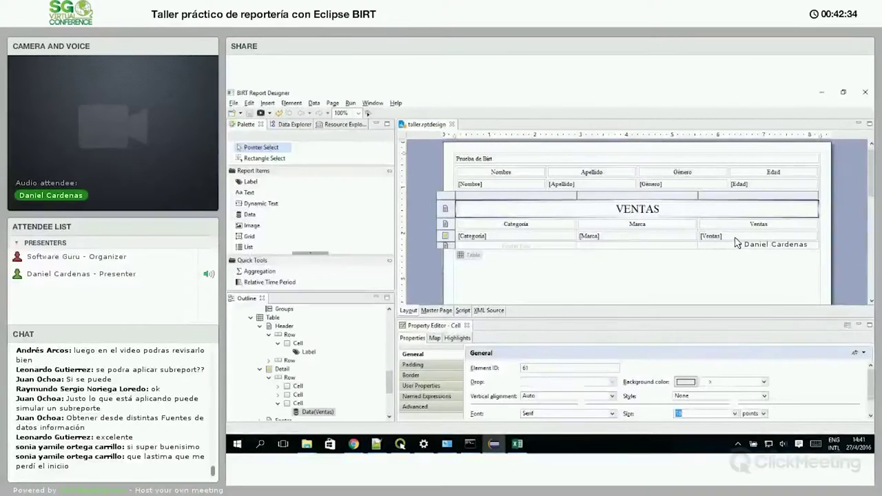
scroll(869, 391, "down", 2)
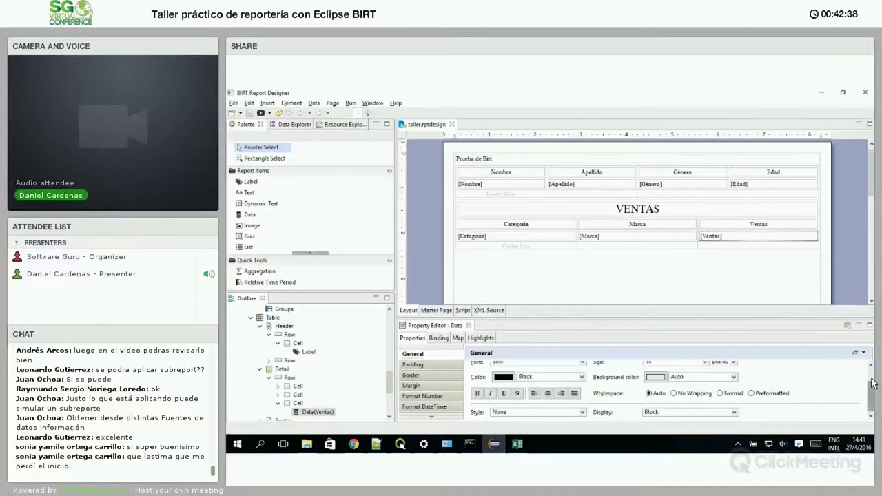
left_click_drag(873, 384, 874, 381)
left_click(561, 416)
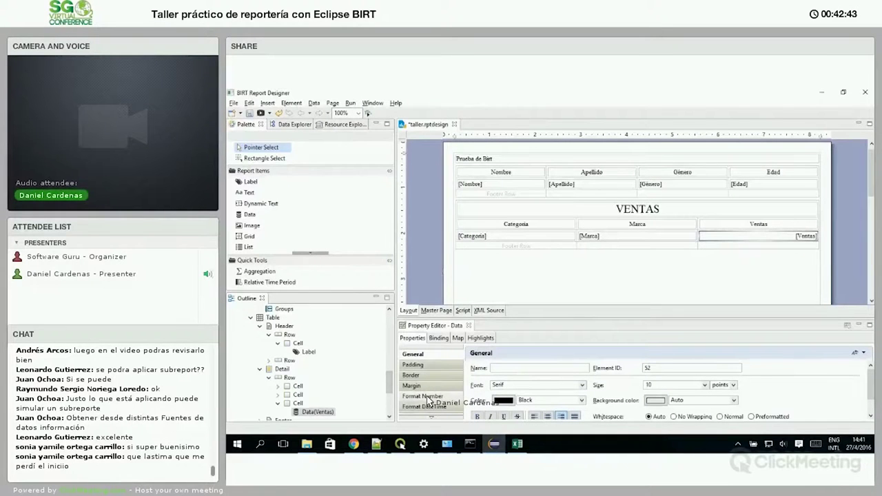
Step: Set the number format of the Ventas data field to Currency
left_click(429, 397)
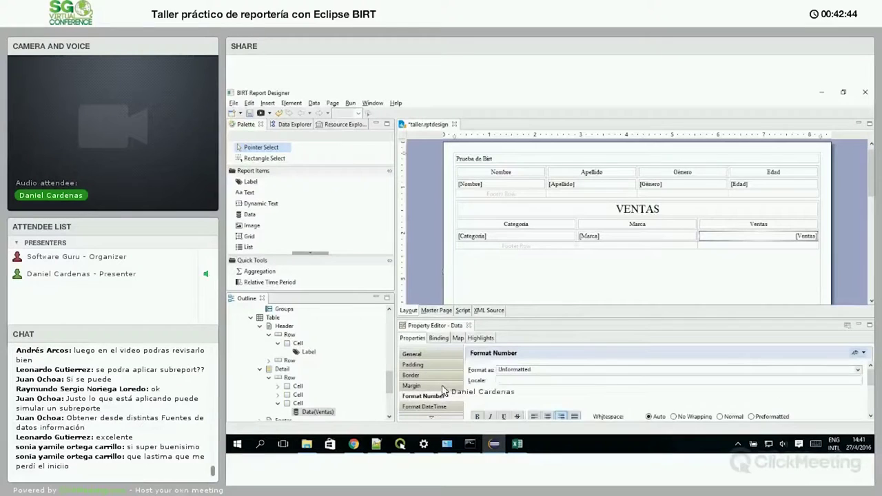
left_click(537, 370)
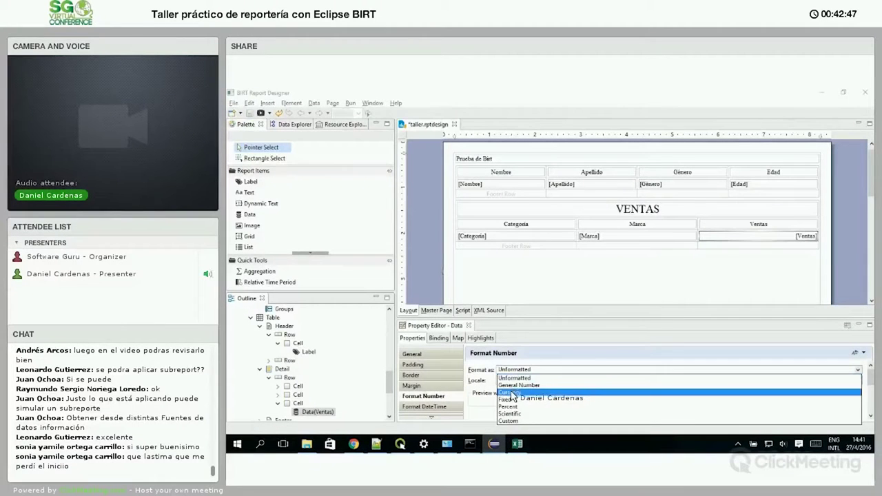
left_click(538, 396)
Step: View the report in the web viewer, close all the BIRT Report Viewer pages, and return to BIRT Report Designer
left_click(262, 114)
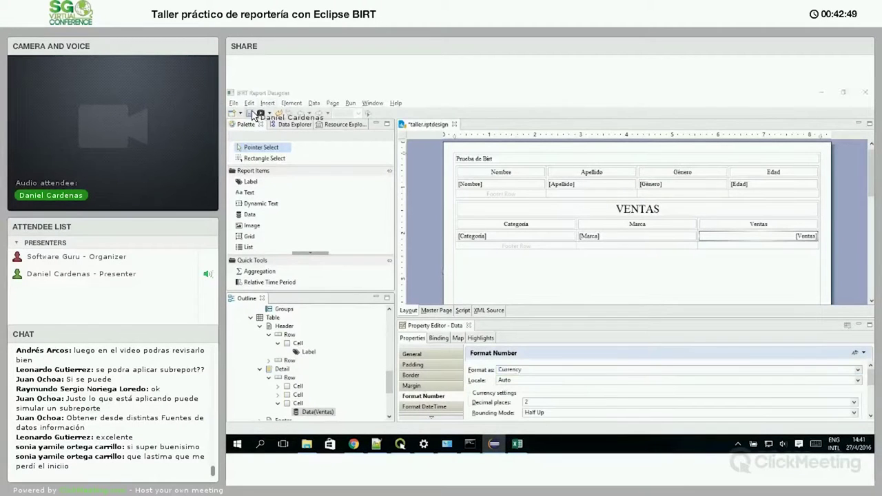
left_click(290, 126)
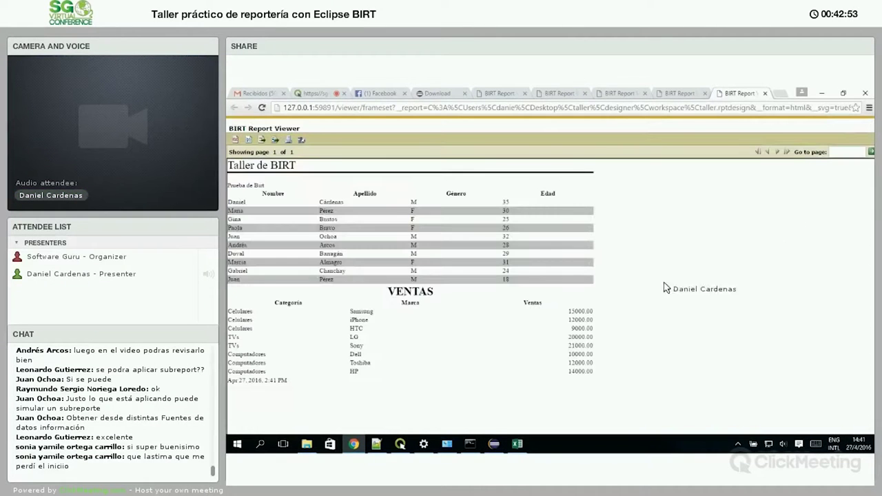
left_click(765, 93)
left_click(732, 93)
left_click(714, 93)
left_click(706, 93)
left_click(679, 93)
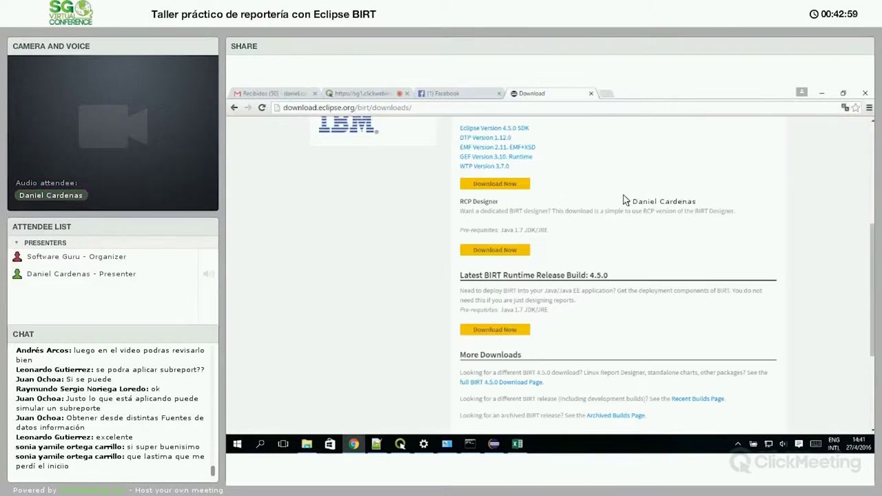
key("alt+Tab")
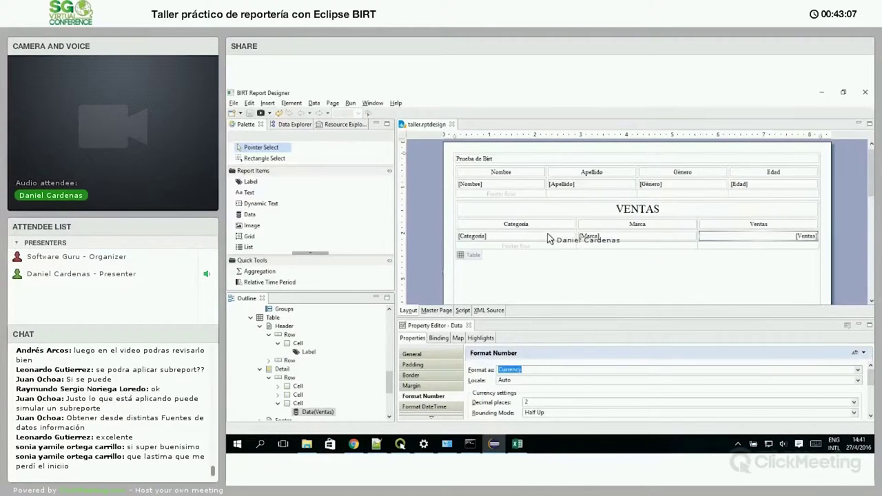
Step: Merge the three footer row cells of the Ventas table into a single cell
left_click_drag(248, 237, 399, 239)
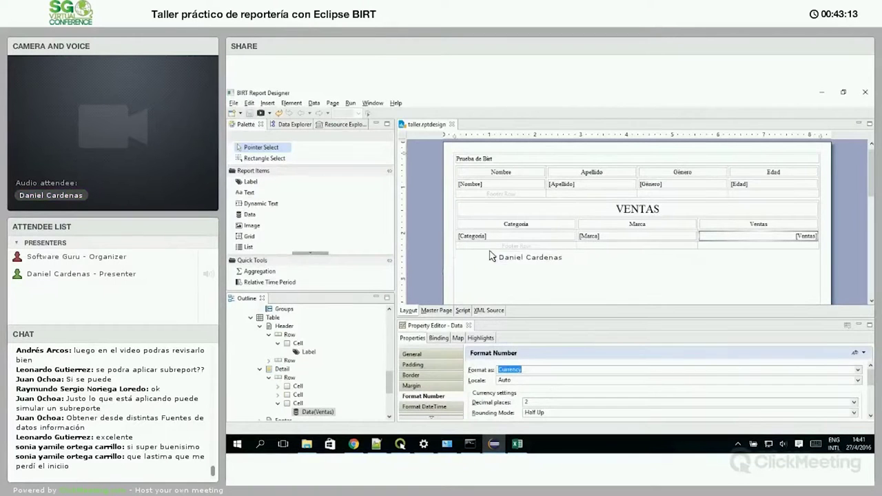
left_click(482, 254)
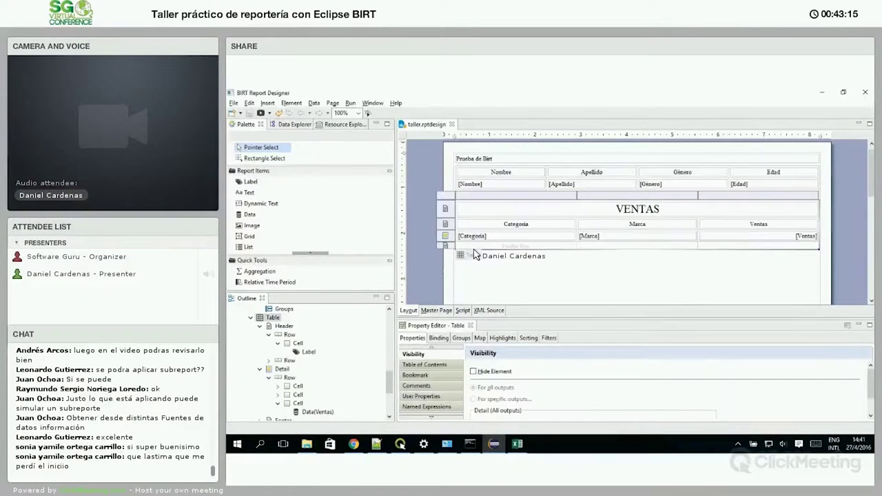
left_click(491, 246)
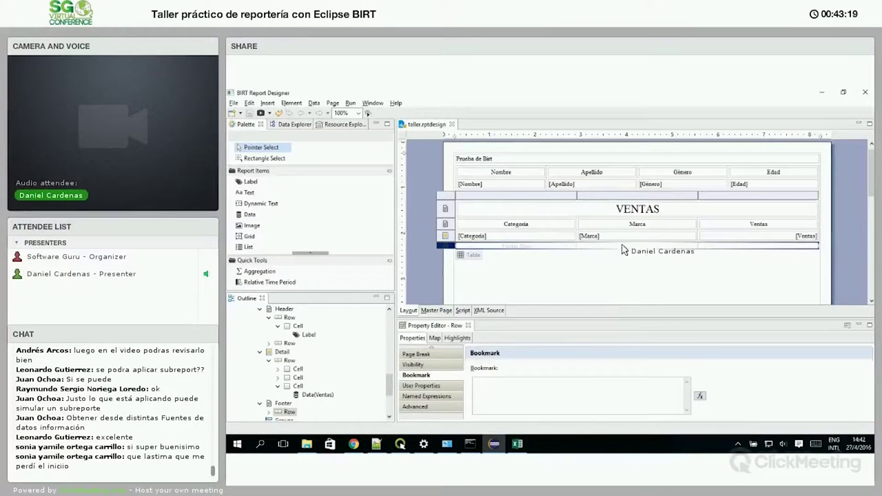
left_click(550, 248)
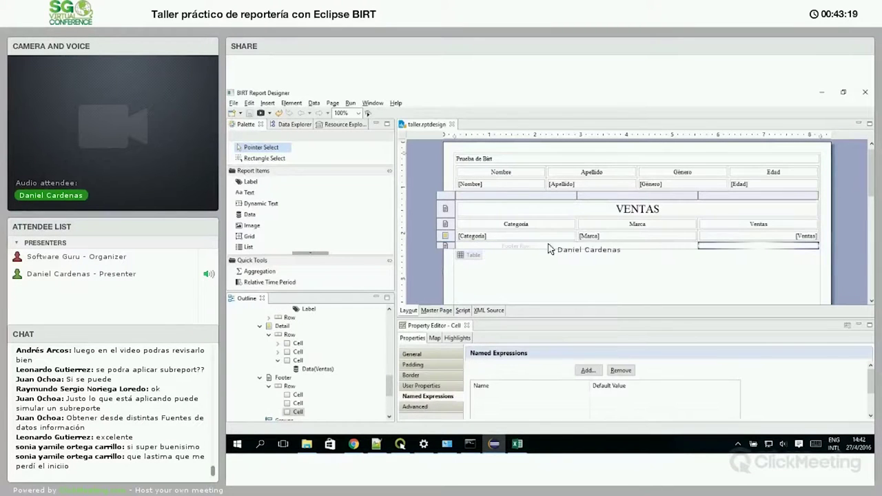
right_click(712, 248)
left_click(721, 340)
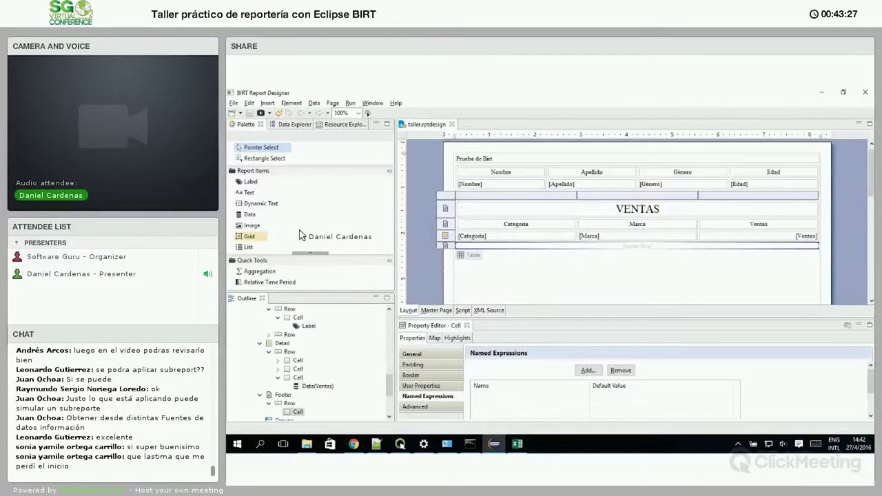
left_click(310, 253)
double_click(278, 250)
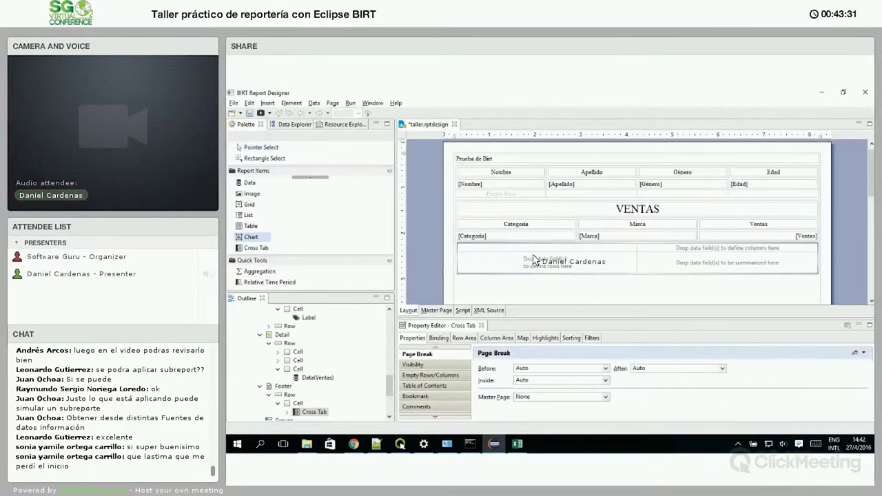
left_click_drag(248, 245, 480, 287)
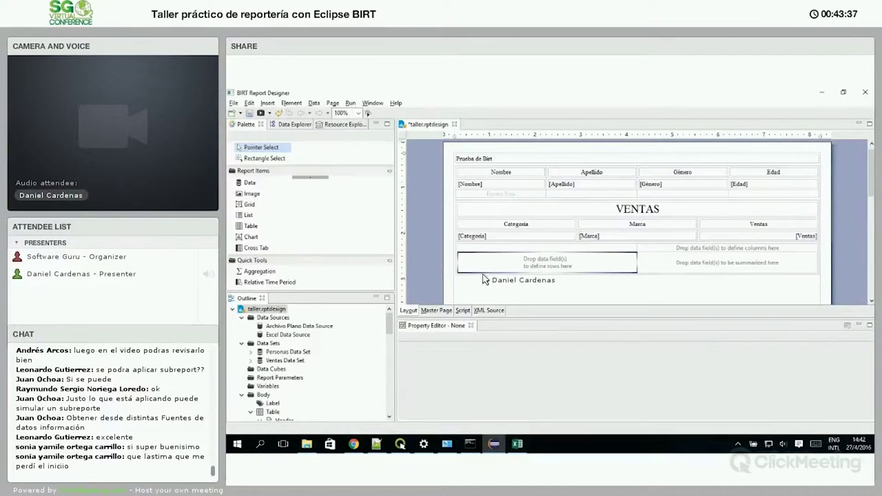
left_click(484, 284)
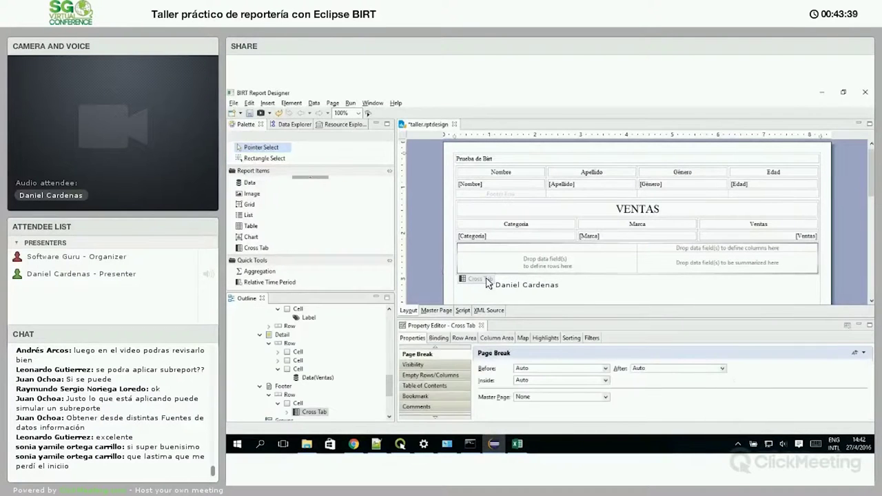
key("Delete")
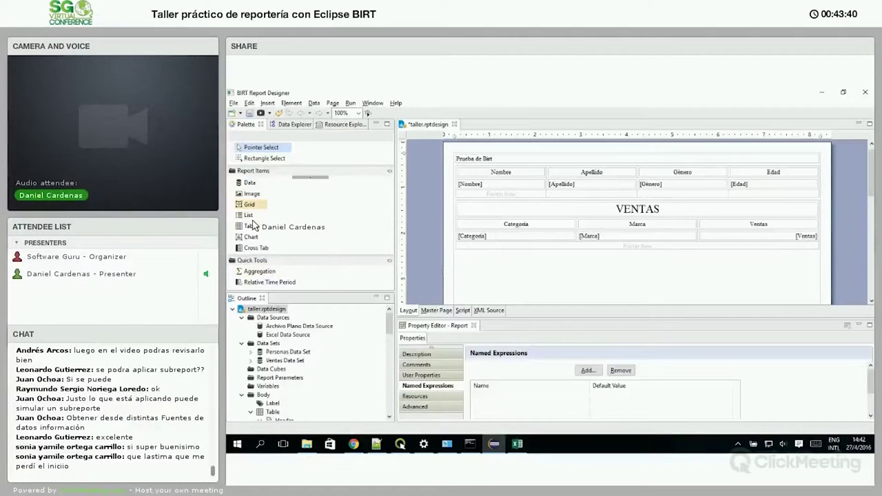
Step: Insert a 2D bar chart in the Ventas table's merged footer cell and bind its Value (Y) Series to row["Ventas"]
left_click_drag(253, 237, 613, 250)
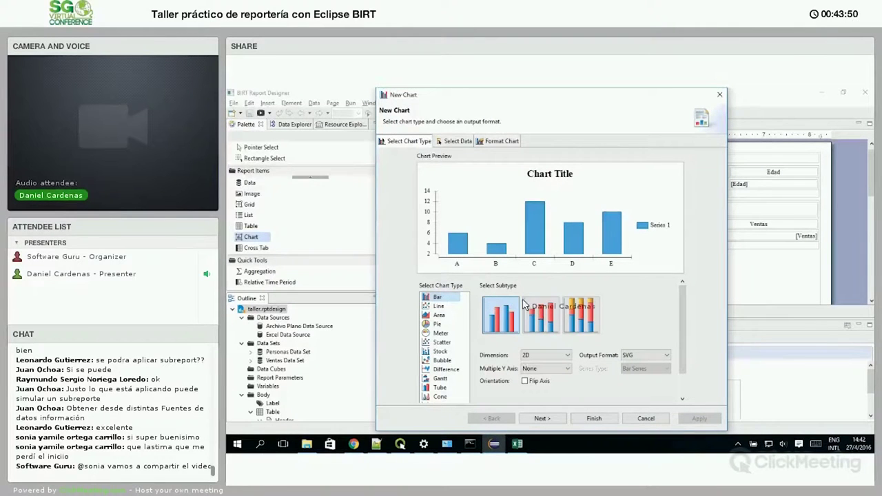
left_click(458, 143)
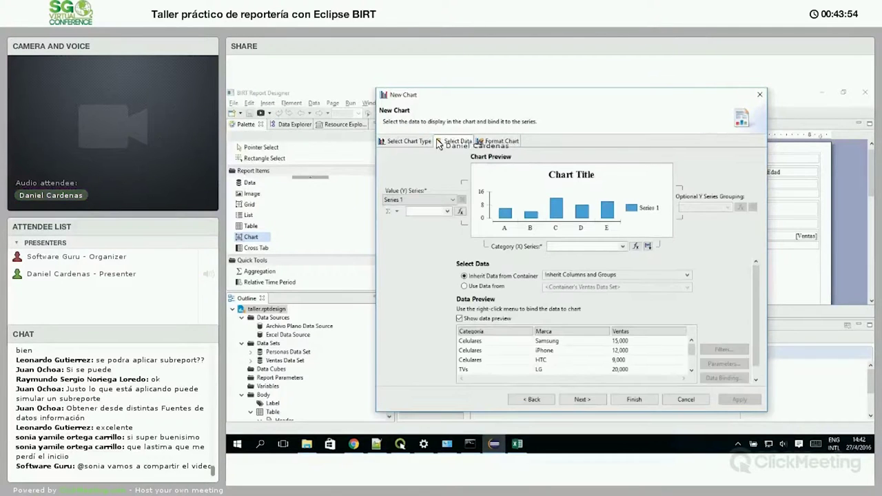
left_click(448, 212)
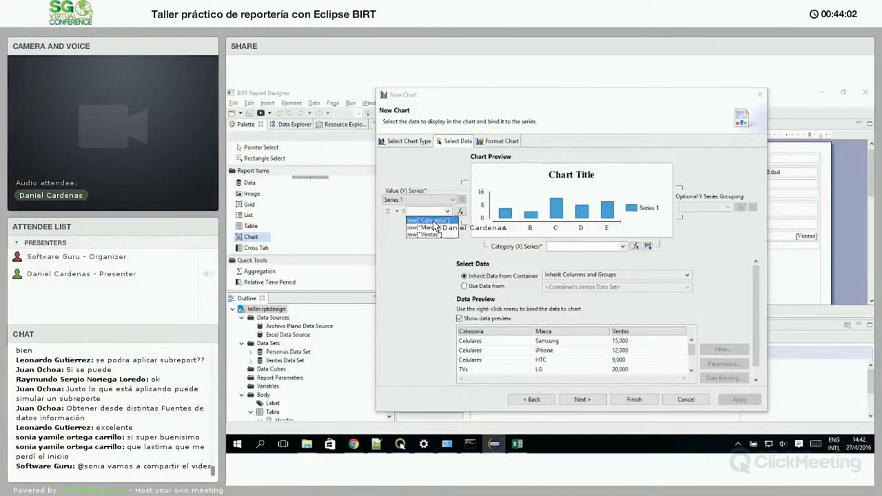
left_click(430, 220)
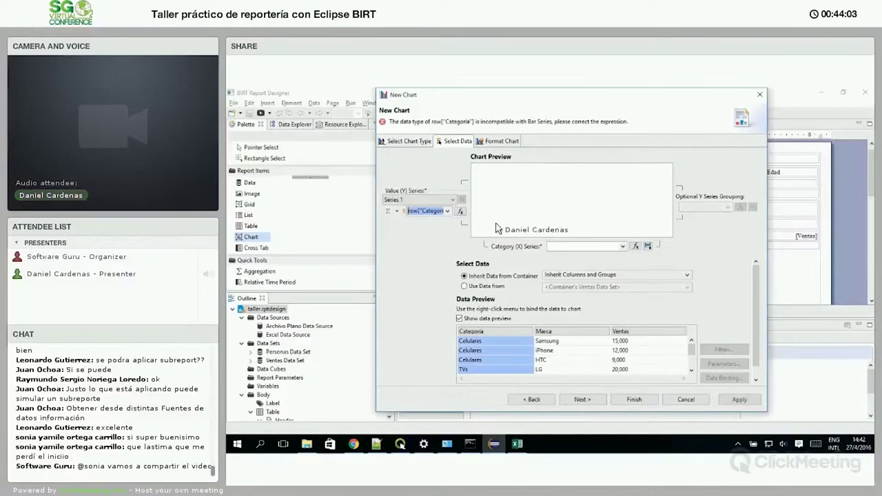
left_click(601, 247)
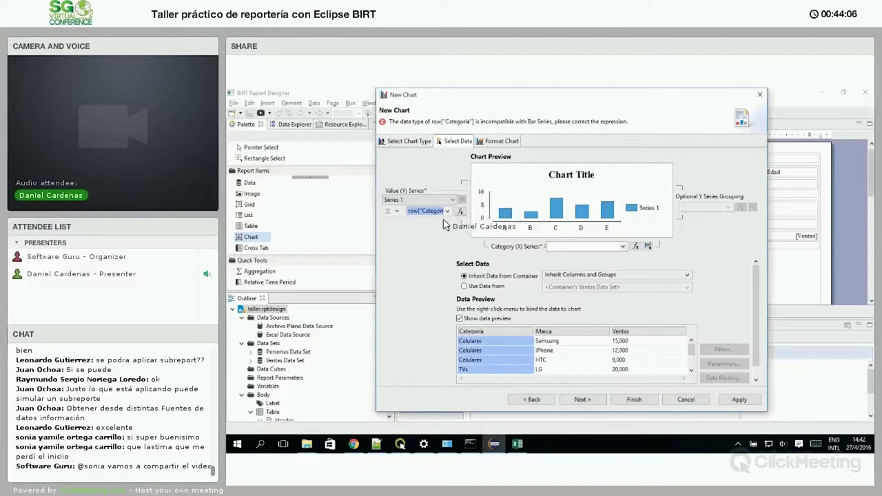
left_click(447, 211)
left_click(426, 236)
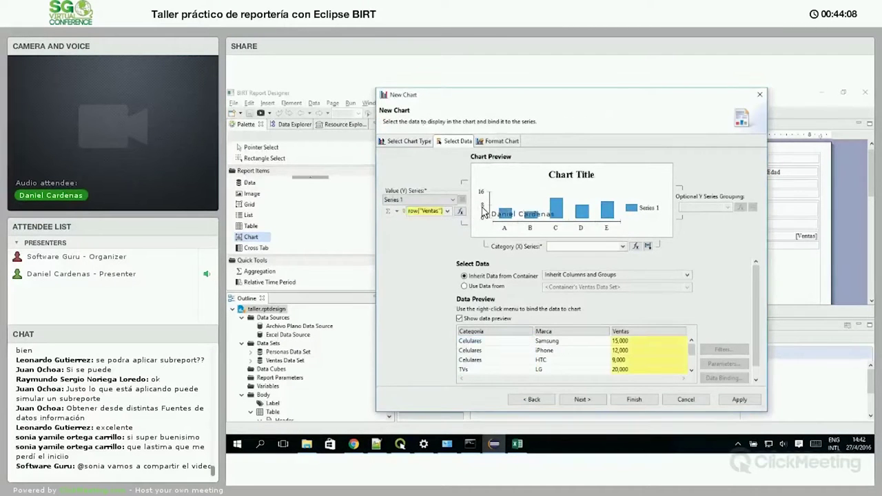
Step: Bind the chart's Category (X) Series to row["Marca"]
left_click(612, 248)
left_click(580, 263)
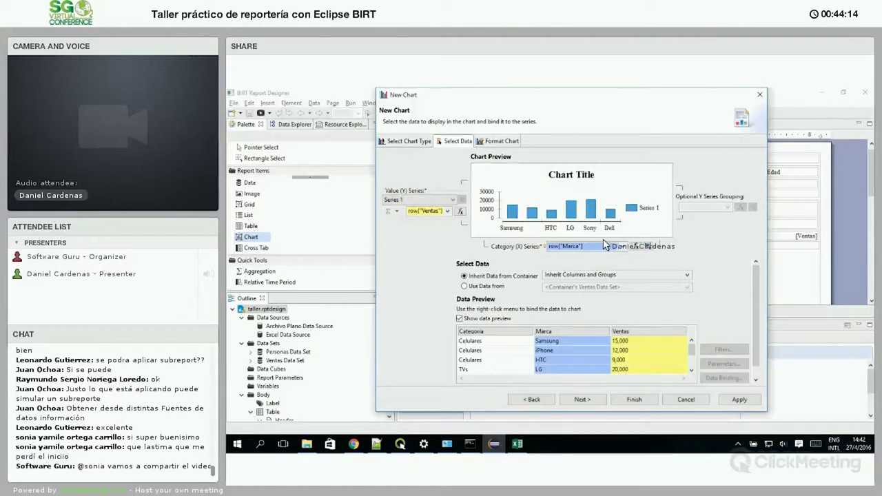
left_click(622, 247)
left_click(622, 239)
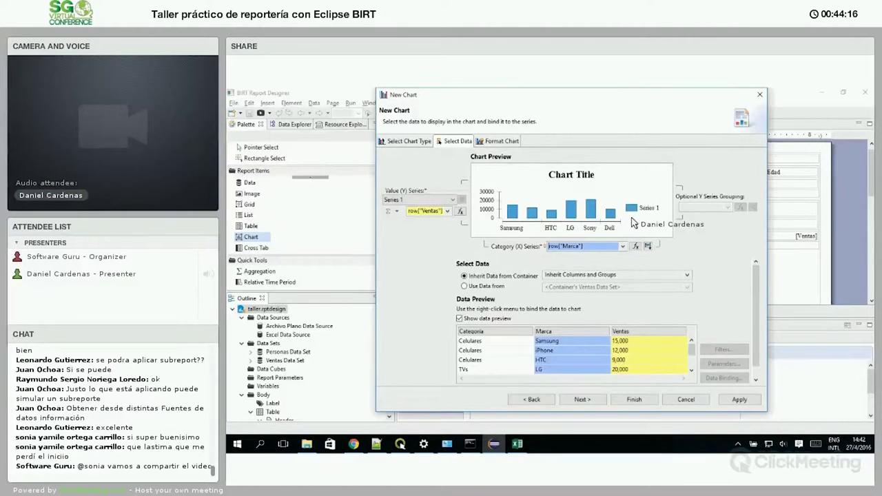